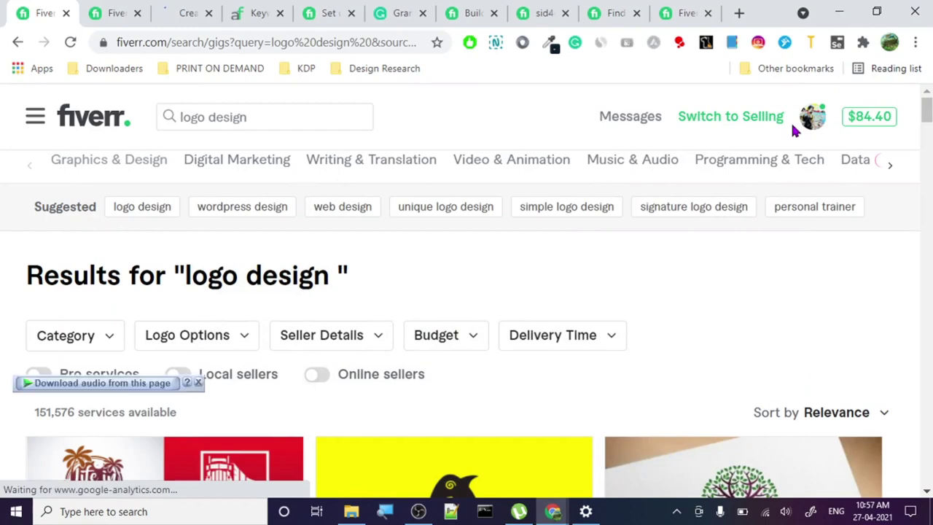
Step: Examine the Fiverr results for "logo design", including the number of available services and the first gig listings
{"action": "scroll", "coordinate": [266, 394], "scroll_direction": "down", "scroll_amount": 2}
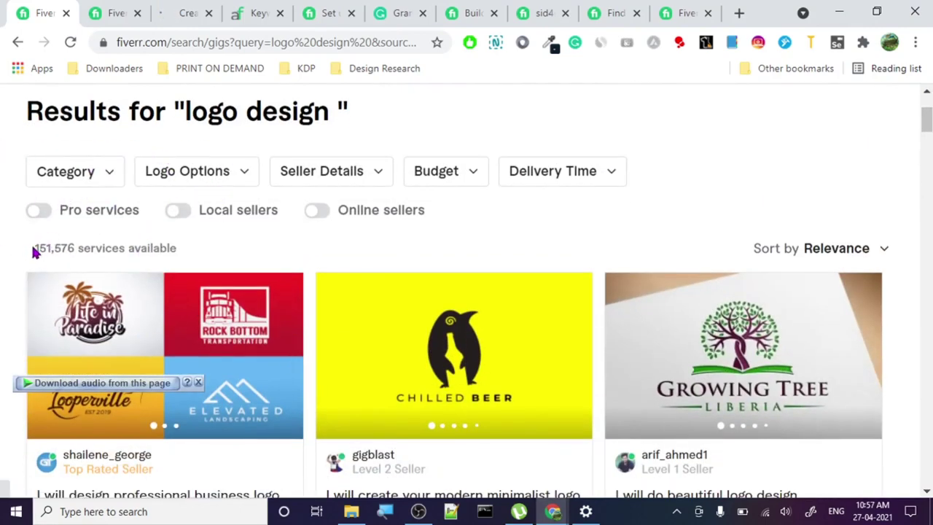
{"action": "left_click_drag", "start_coordinate": [34, 248], "coordinate": [73, 248]}
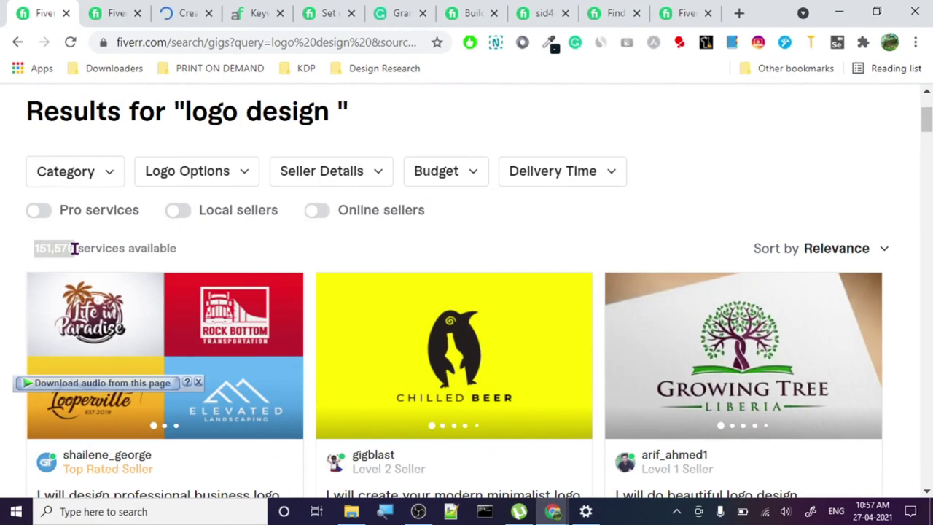
{"action": "left_click", "coordinate": [179, 246]}
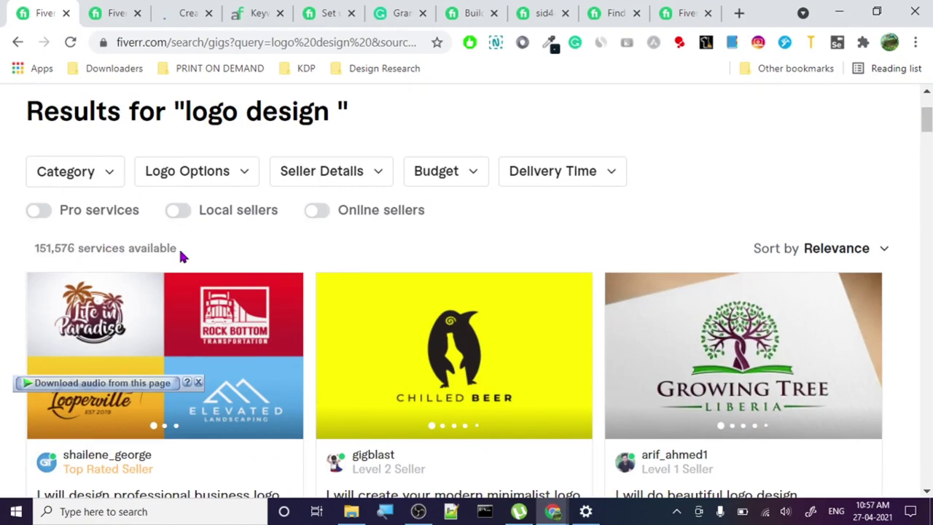
{"action": "scroll", "coordinate": [221, 271], "scroll_direction": "down", "scroll_amount": 10}
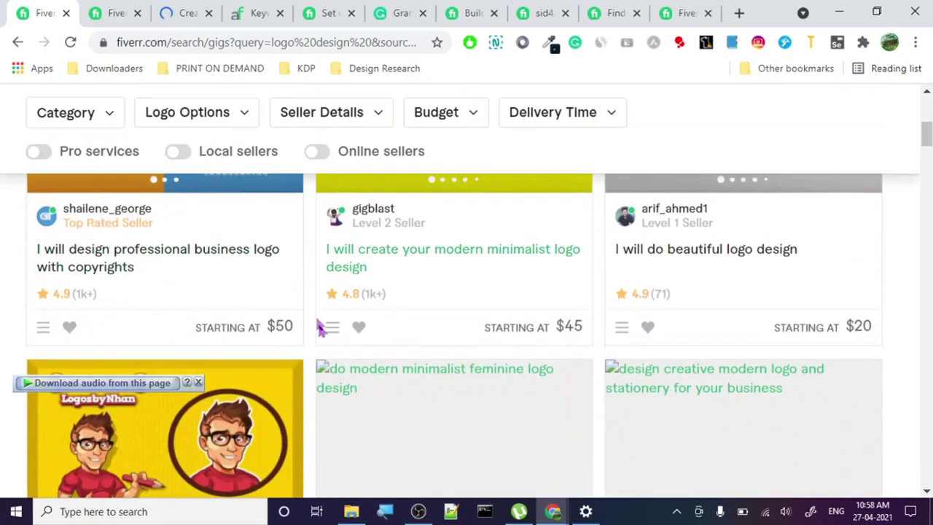
{"action": "scroll", "coordinate": [306, 341], "scroll_direction": "up", "scroll_amount": 10}
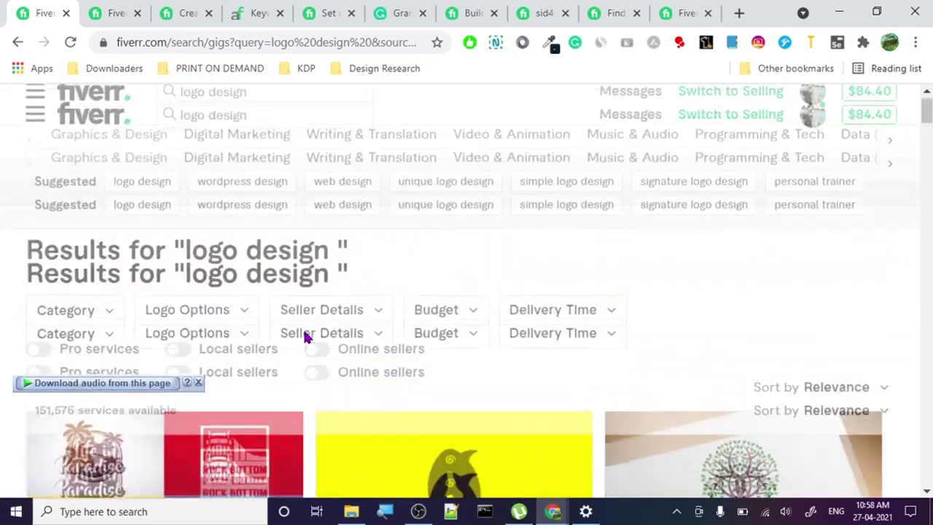
Step: Review the gig for setting up a Teespring or Redbubble store, and view the "redbubble" search results
{"action": "left_click", "coordinate": [323, 12]}
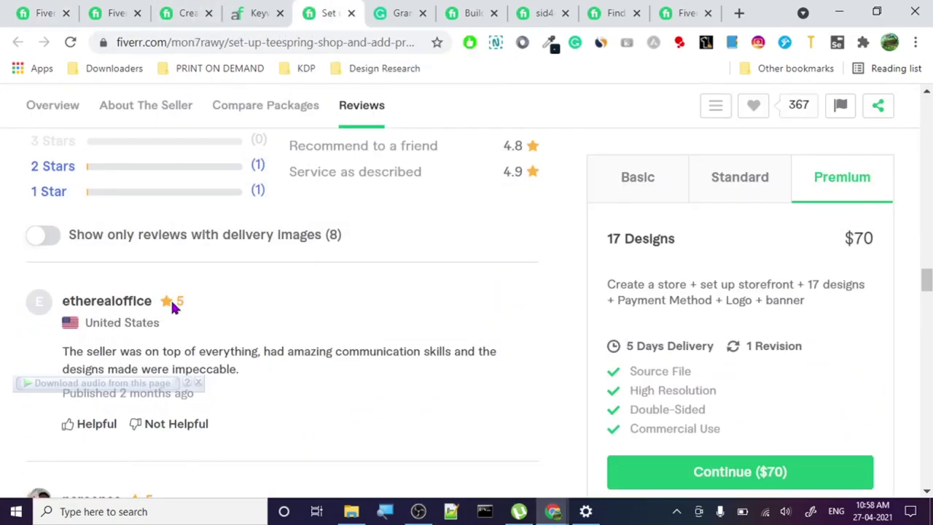
{"action": "scroll", "coordinate": [172, 298], "scroll_direction": "up", "scroll_amount": 10}
{"action": "scroll", "coordinate": [170, 293], "scroll_direction": "up", "scroll_amount": 15}
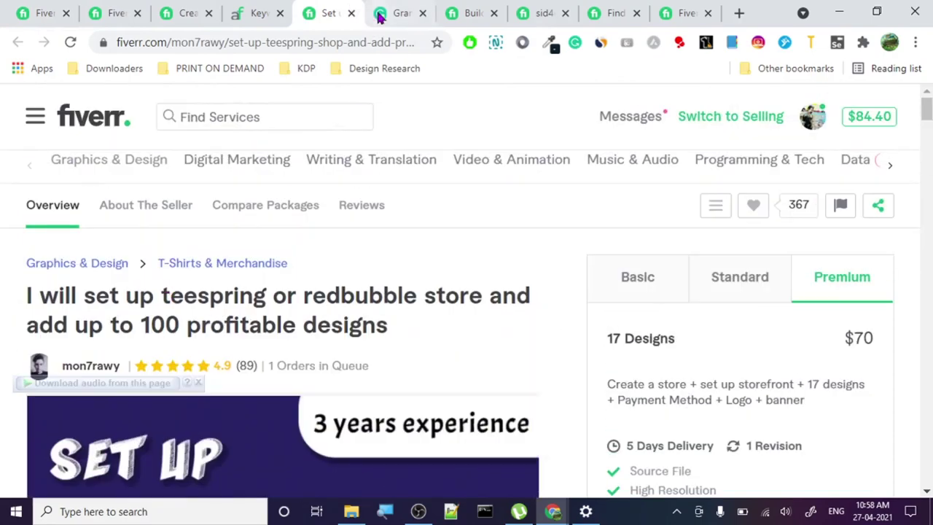
{"action": "left_click", "coordinate": [107, 11]}
{"action": "scroll", "coordinate": [221, 328], "scroll_direction": "up", "scroll_amount": 5}
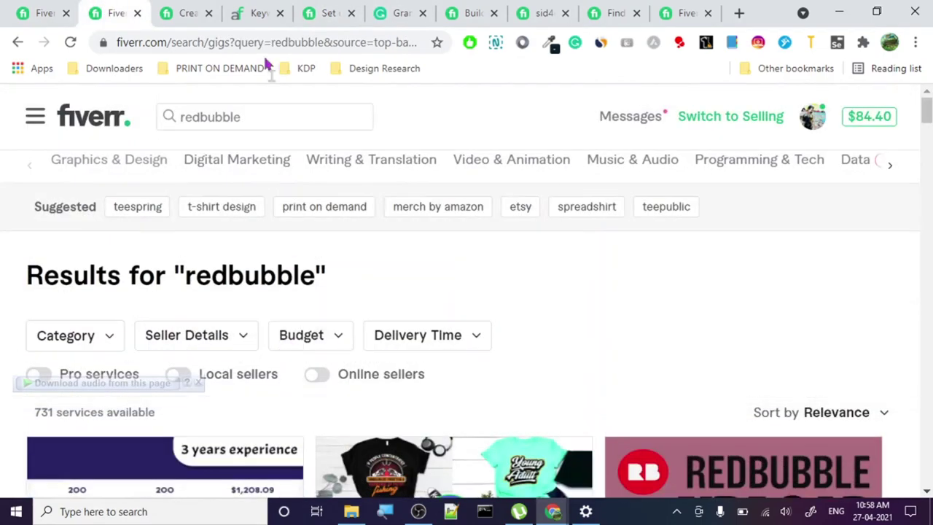
Step: View the Premium package details of the bulk t-shirt design gig for Teespring, Merch and Redbubble
{"action": "left_click", "coordinate": [184, 12]}
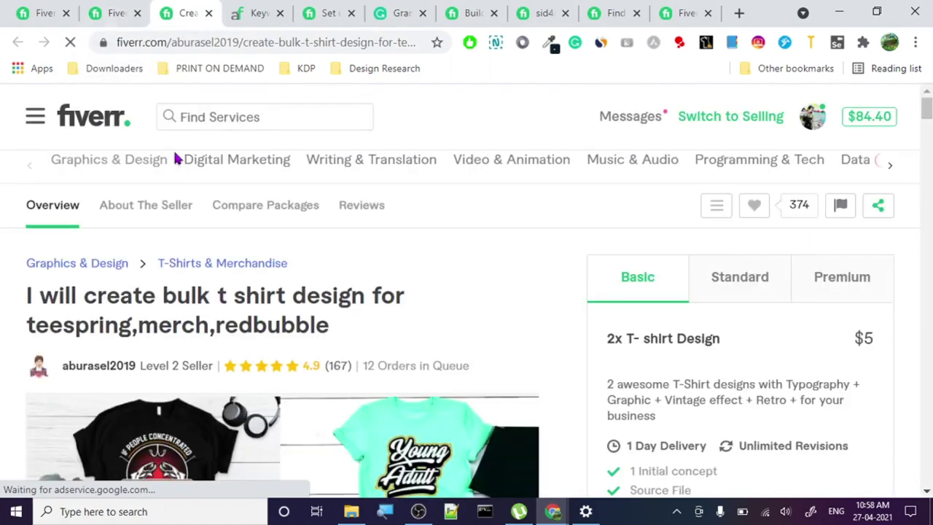
{"action": "scroll", "coordinate": [229, 241], "scroll_direction": "down", "scroll_amount": 4}
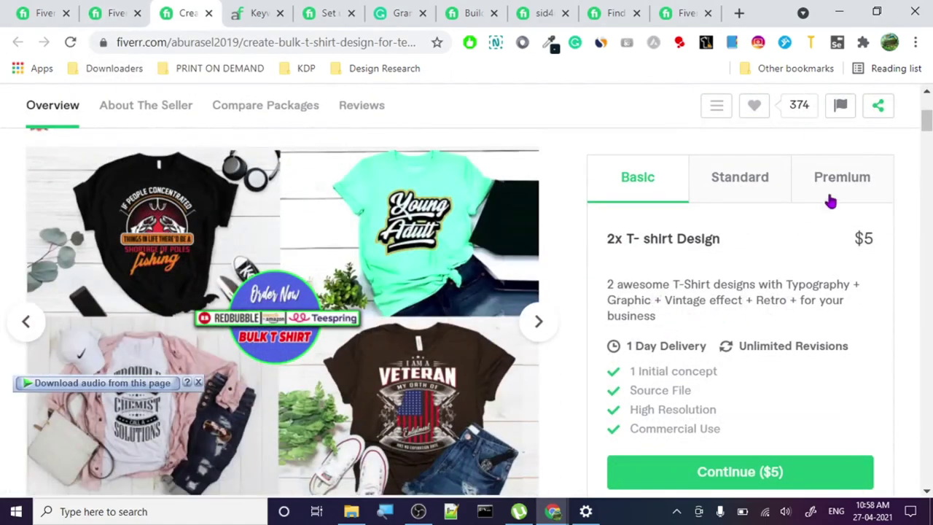
{"action": "left_click", "coordinate": [868, 177]}
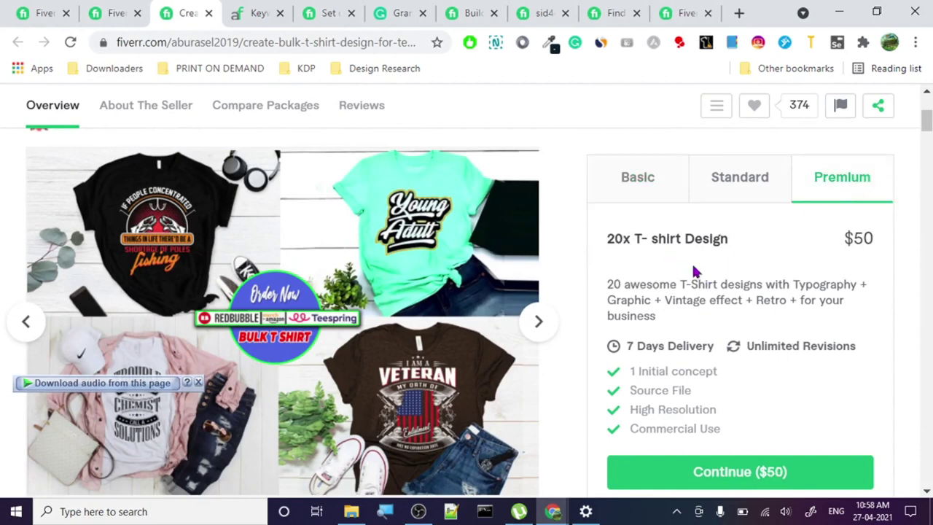
{"action": "scroll", "coordinate": [629, 298], "scroll_direction": "down", "scroll_amount": 1}
Step: Return to the "logo design" results and bring up the search suggestions for that query
{"action": "left_click", "coordinate": [42, 9]}
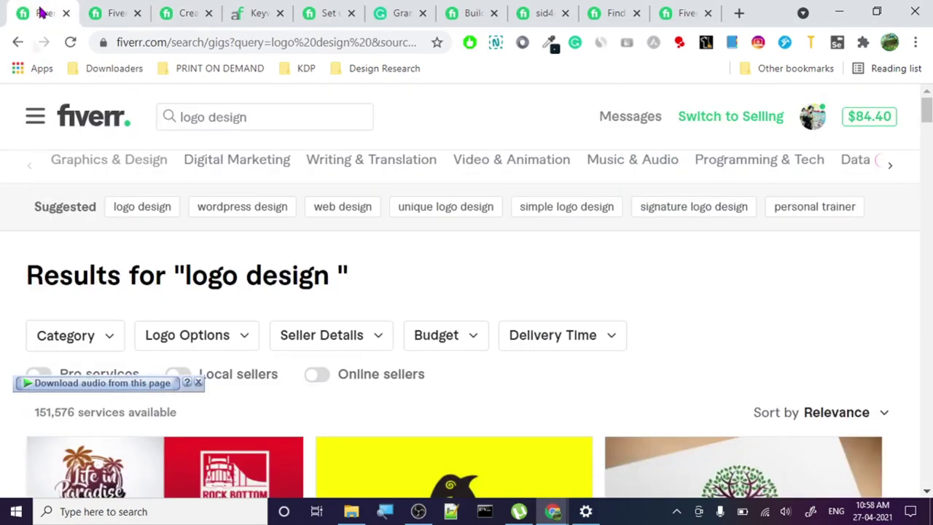
{"action": "left_click", "coordinate": [296, 121]}
{"action": "triple_click", "coordinate": [296, 120]}
Step: Switch to the Grammarly document and add a line reading "Sub niches -" below NICHE SELECTION
{"action": "left_click", "coordinate": [393, 10]}
{"action": "key", "text": "Return"}
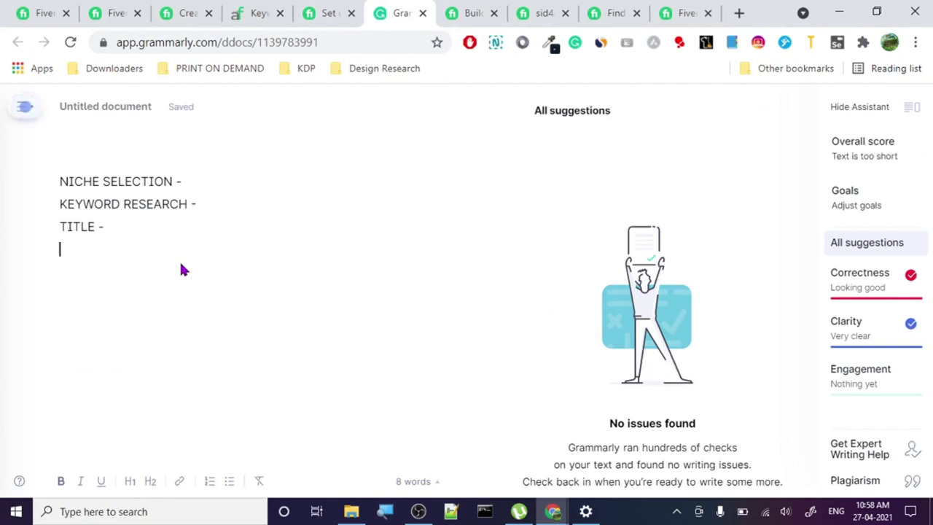
{"action": "left_click", "coordinate": [231, 196]}
{"action": "left_click", "coordinate": [219, 175]}
{"action": "key", "text": "Return"}
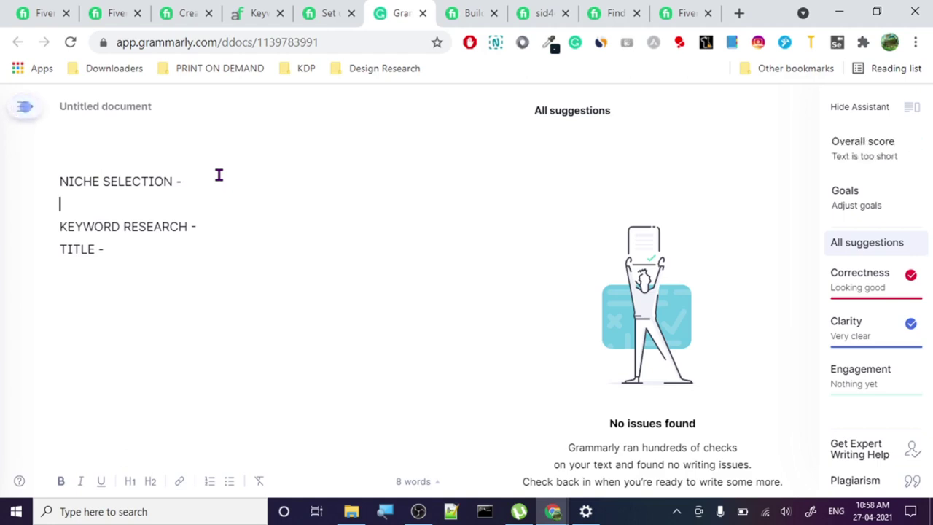
{"action": "type", "text": "Suvb"}
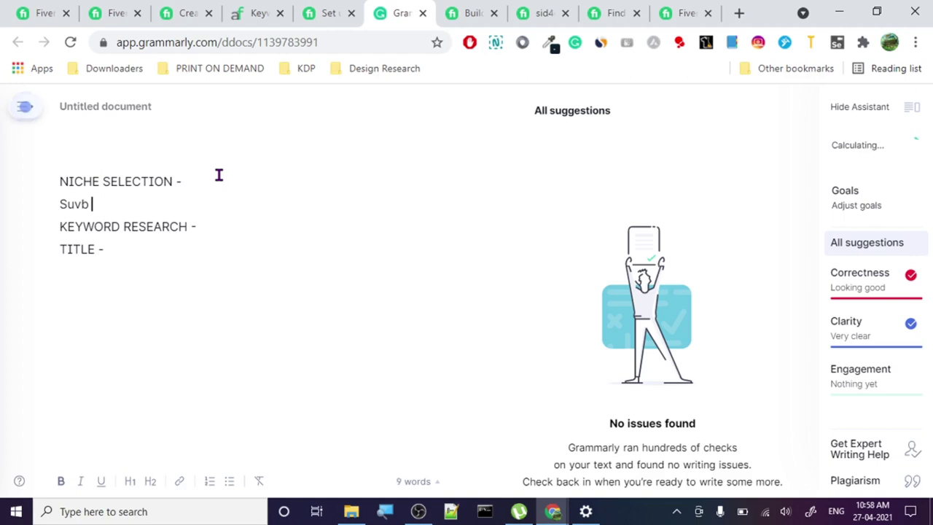
{"action": "key", "text": "BackSpace"}
{"action": "key", "text": "BackSpace"}
{"action": "type", "text": "n "}
{"action": "type", "text": "b"}
{"action": "key", "text": "BackSpace"}
{"action": "key", "text": "BackSpace"}
{"action": "type", "text": "b m"}
{"action": "key", "text": "BackSpace"}
{"action": "type", "text": "niches -"}
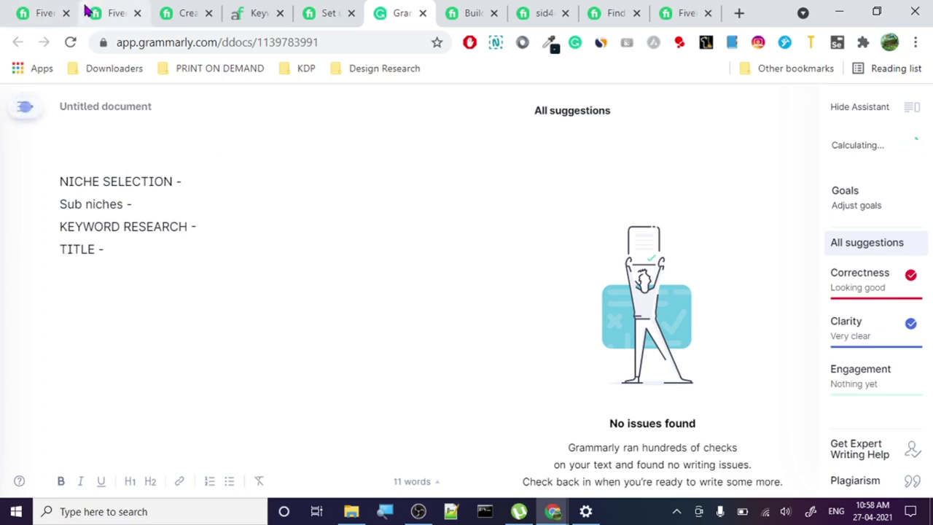
Step: Switch back to the Fiverr logo design results and search for "PRINT ON DEMAND" instead
{"action": "left_click", "coordinate": [40, 12]}
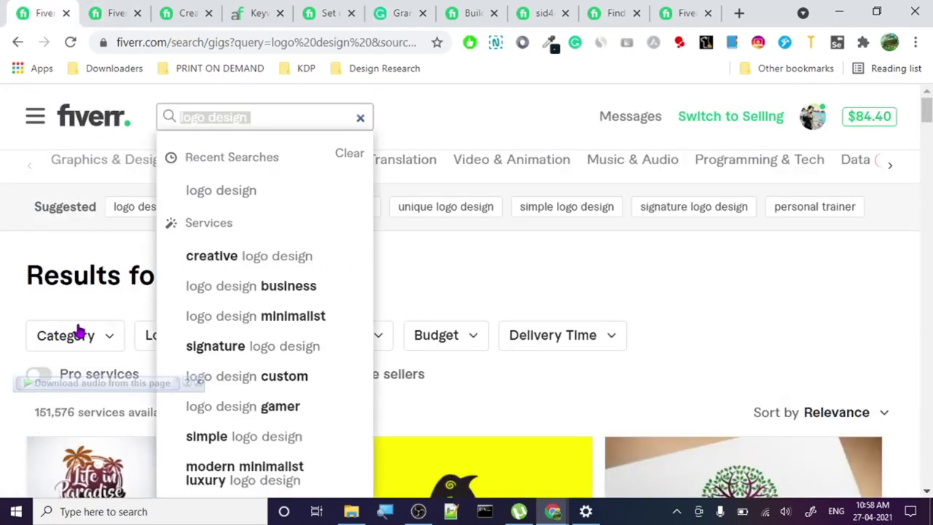
{"action": "scroll", "coordinate": [288, 294], "scroll_direction": "down", "scroll_amount": 3}
{"action": "scroll", "coordinate": [240, 241], "scroll_direction": "up", "scroll_amount": 3}
{"action": "key", "text": "BackSpace"}
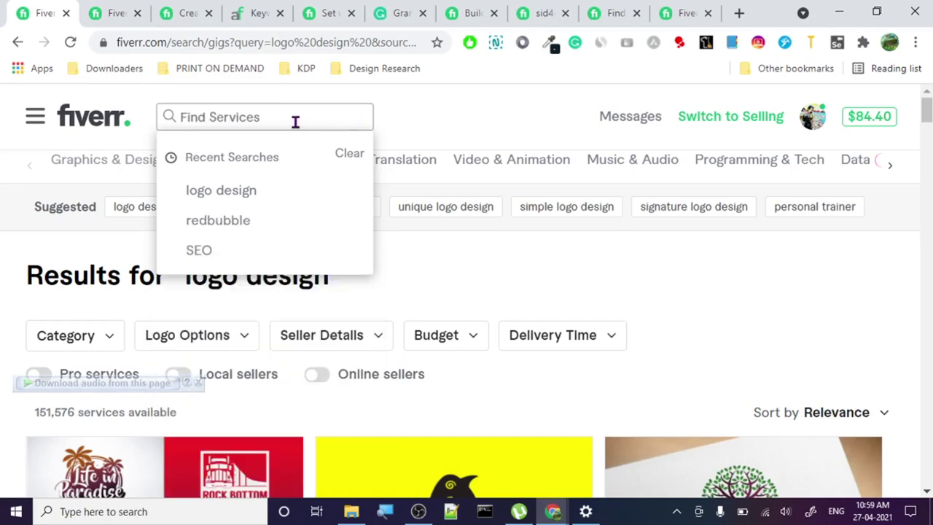
{"action": "type", "text": "PRIN"}
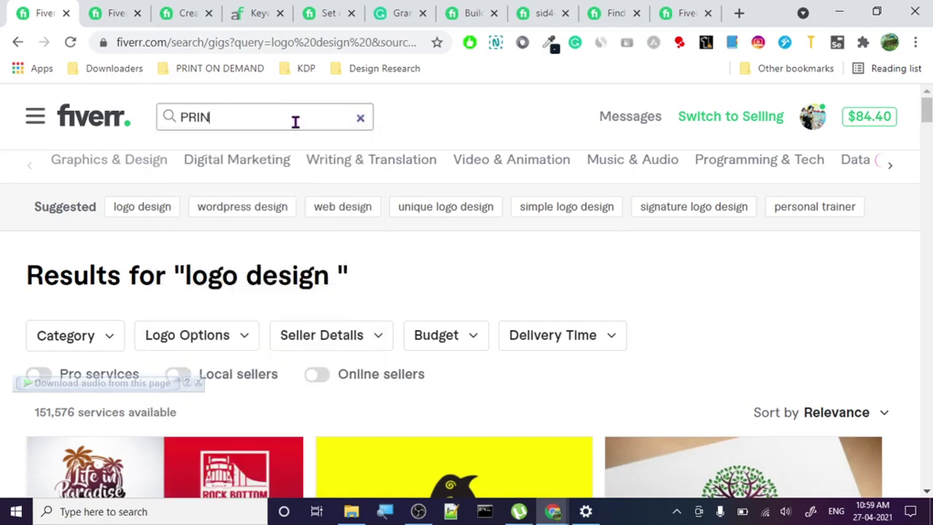
{"action": "type", "text": "T ON DEMAND"}
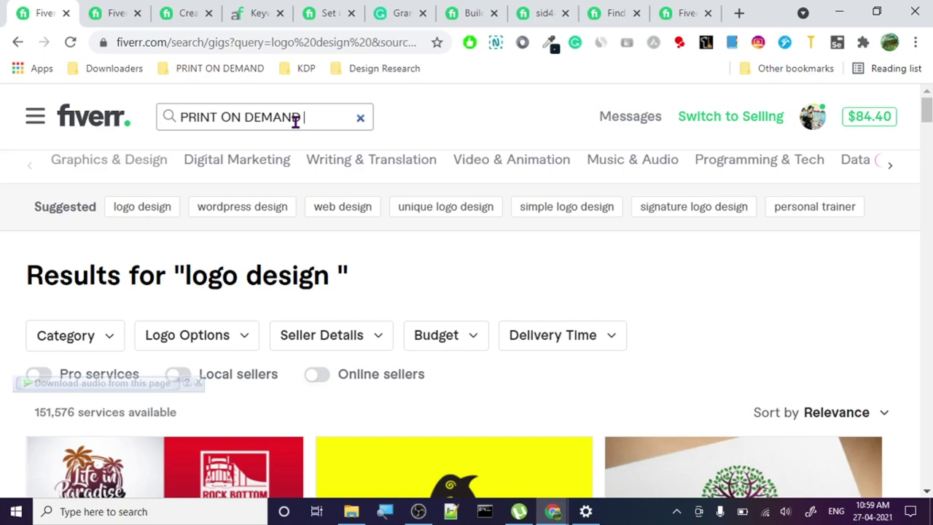
{"action": "key", "text": "Return"}
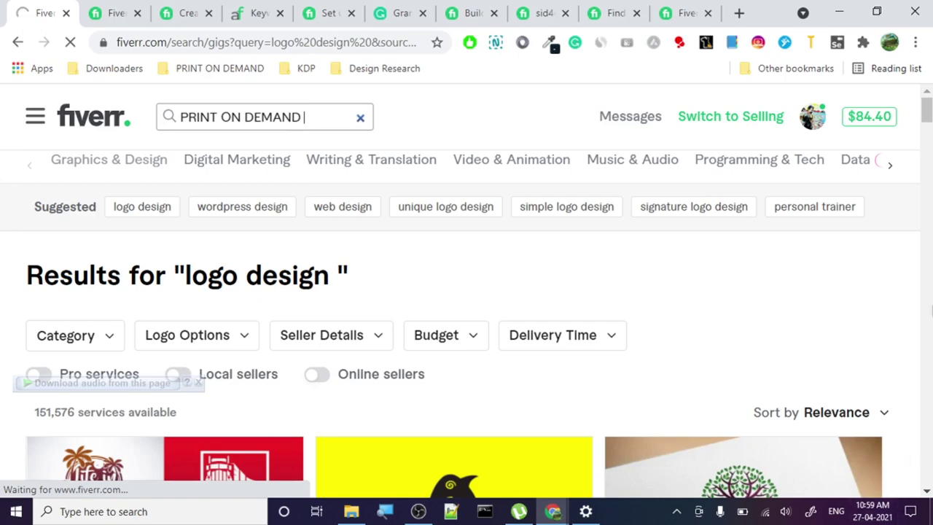
Step: In the Grammarly document, continue the "Sub niches -" line with "Search for a basic keyword" and add "then wait for" on a new line below
{"action": "left_click", "coordinate": [261, 13]}
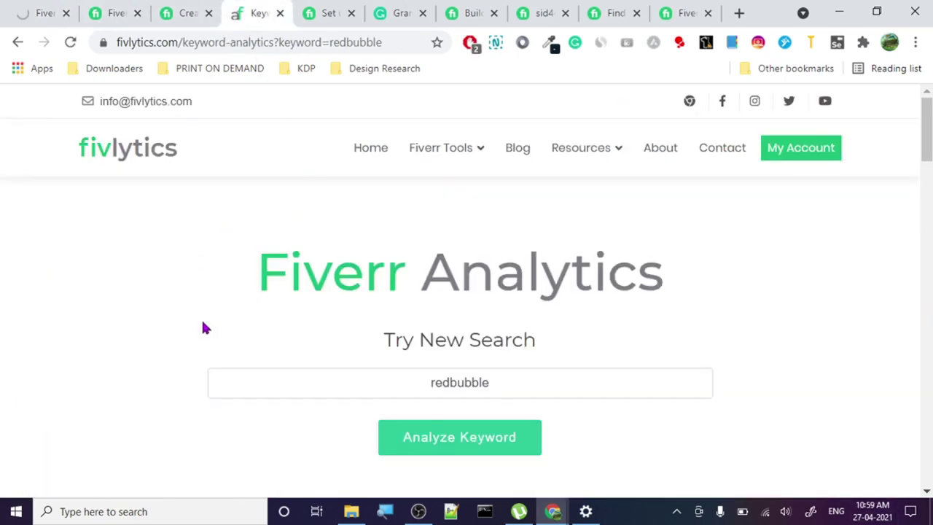
{"action": "left_click", "coordinate": [166, 13]}
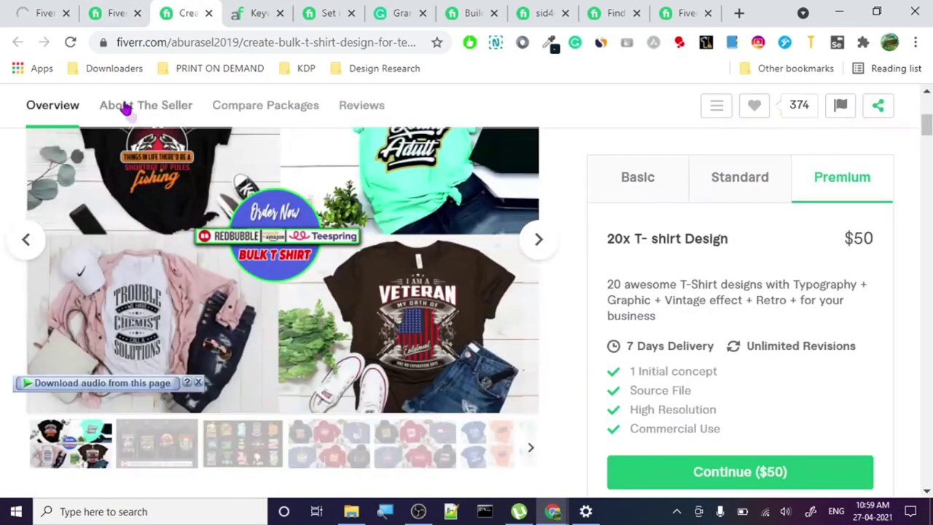
{"action": "left_click", "coordinate": [393, 8]}
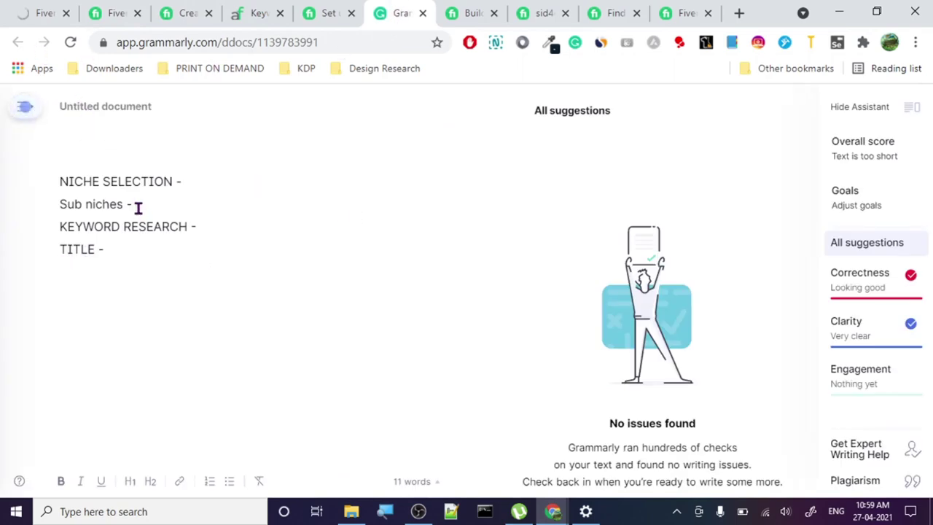
{"action": "type", "text": "es - Search for a ba"}
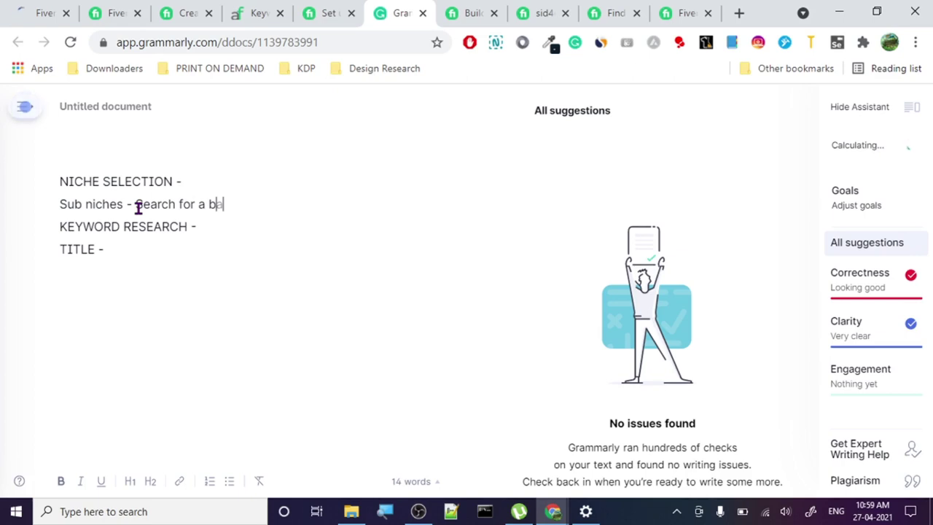
{"action": "type", "text": "sic keyword"}
{"action": "key", "text": "Return"}
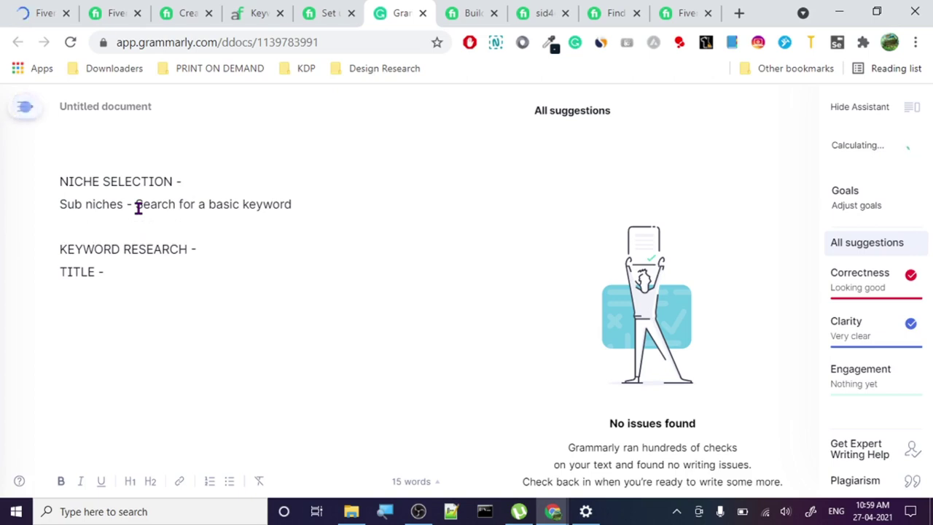
{"action": "type", "text": "then wait for"}
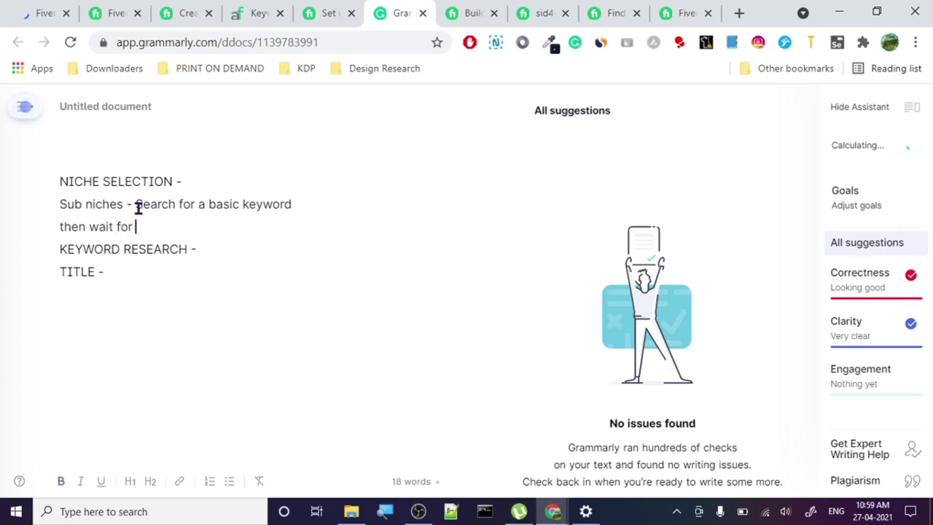
Step: Examine the Fiverr results for "PRINT ON DEMAND" and the related keyword suggestions offered for the query
{"action": "left_click", "coordinate": [38, 10]}
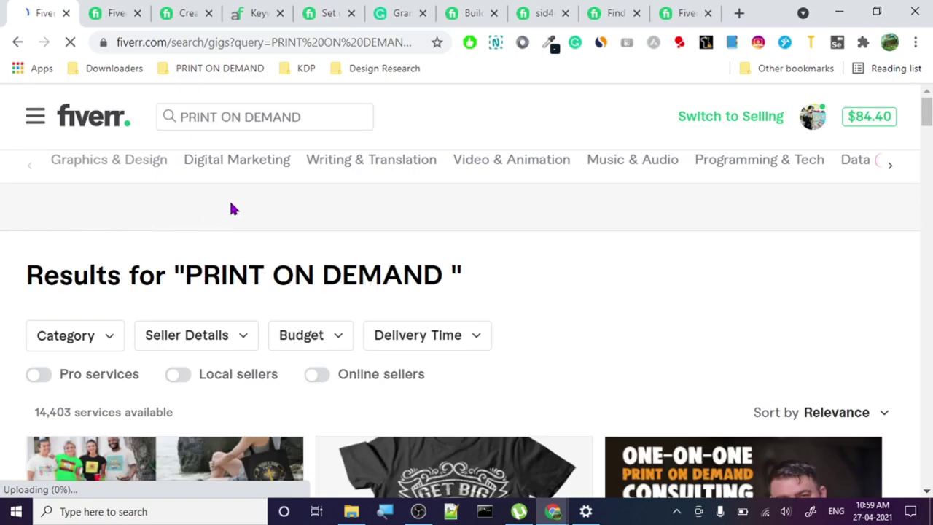
{"action": "left_click", "coordinate": [325, 113]}
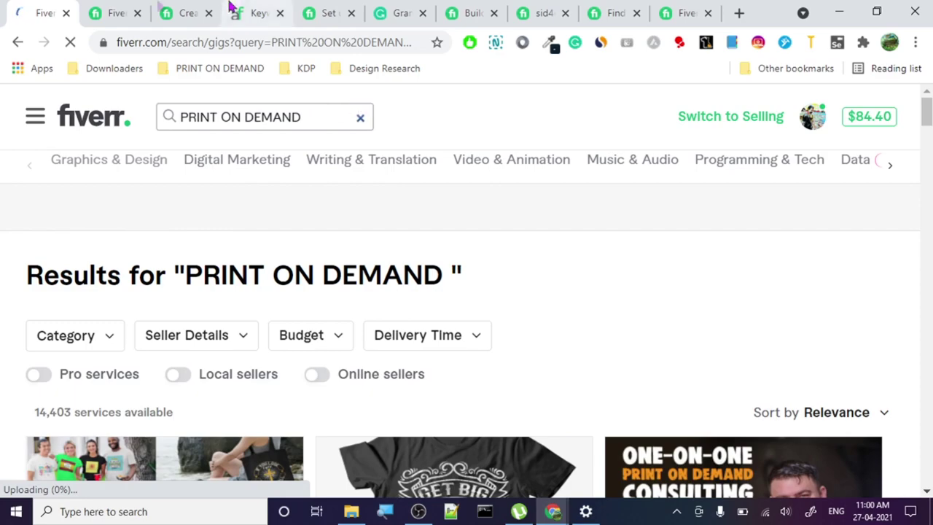
{"action": "scroll", "coordinate": [134, 318], "scroll_direction": "down", "scroll_amount": 3}
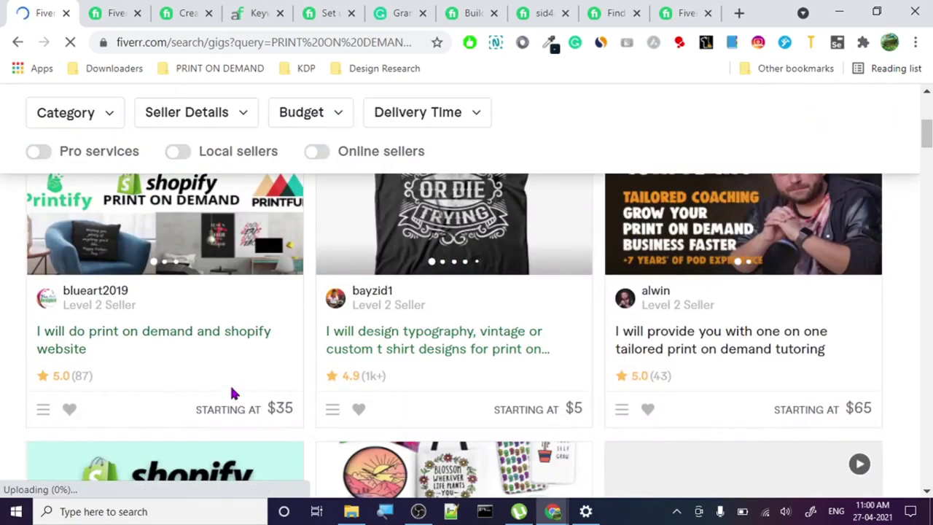
{"action": "scroll", "coordinate": [137, 340], "scroll_direction": "up", "scroll_amount": 3}
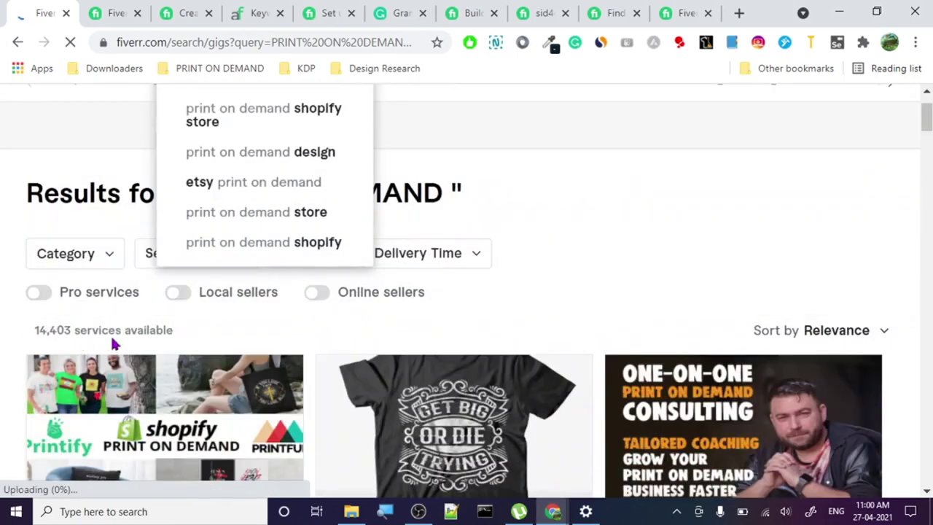
{"action": "scroll", "coordinate": [111, 333], "scroll_direction": "up", "scroll_amount": 1}
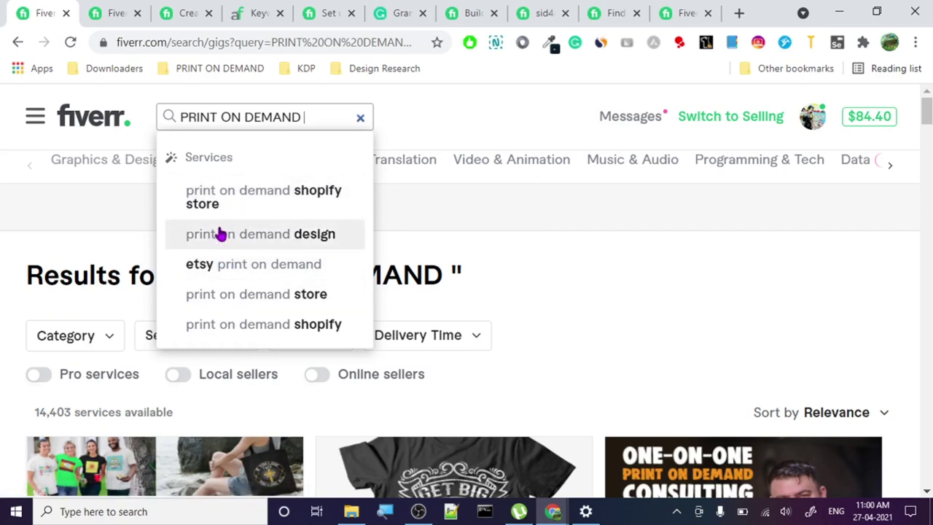
Step: Replace the "PRINT ON DEMAND" query on Fiverr with "etsy" and run the search
{"action": "triple_click", "coordinate": [244, 119]}
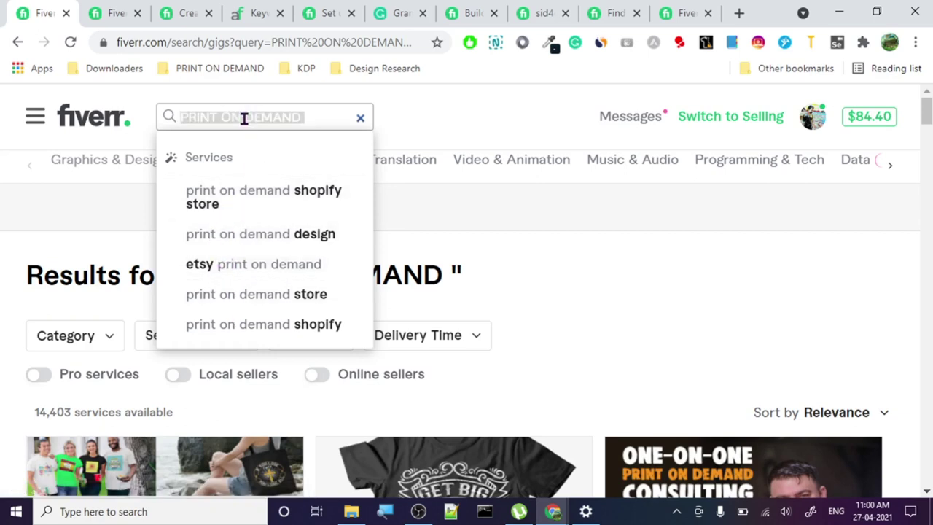
{"action": "key", "text": "BackSpace"}
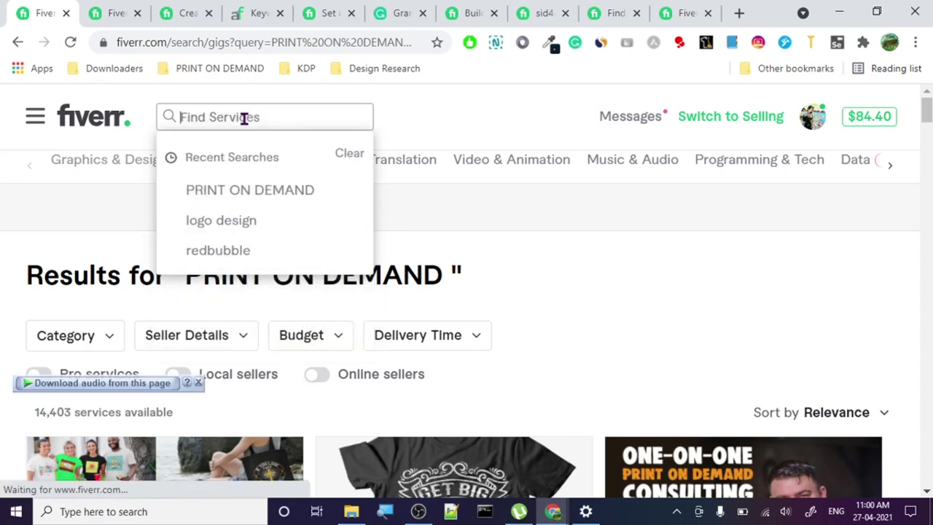
{"action": "type", "text": "T"}
{"action": "key", "text": "BackSpace"}
{"action": "left_click", "coordinate": [176, 71]}
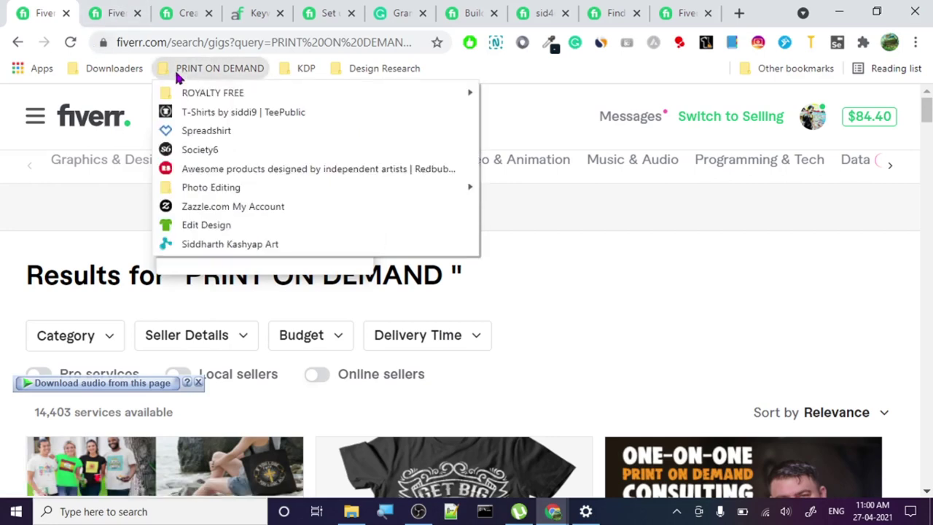
{"action": "left_click", "coordinate": [174, 69]}
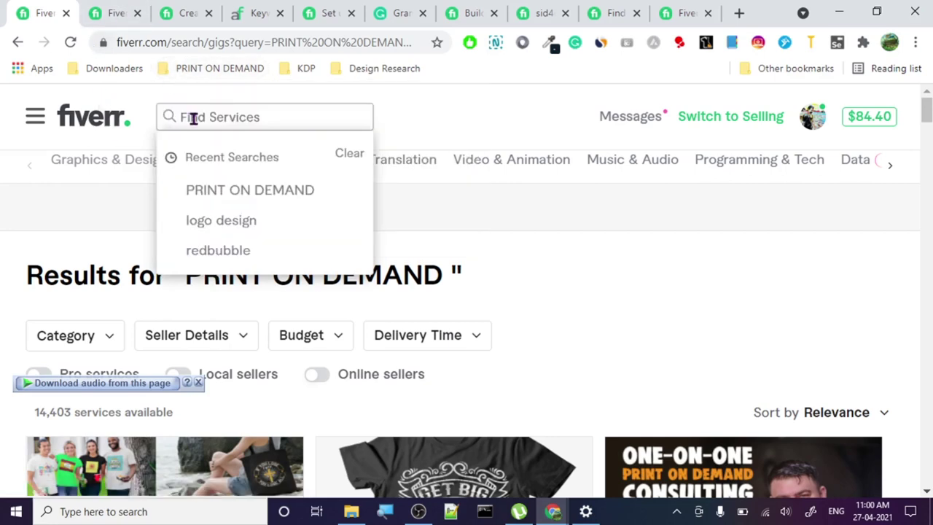
{"action": "type", "text": "et"}
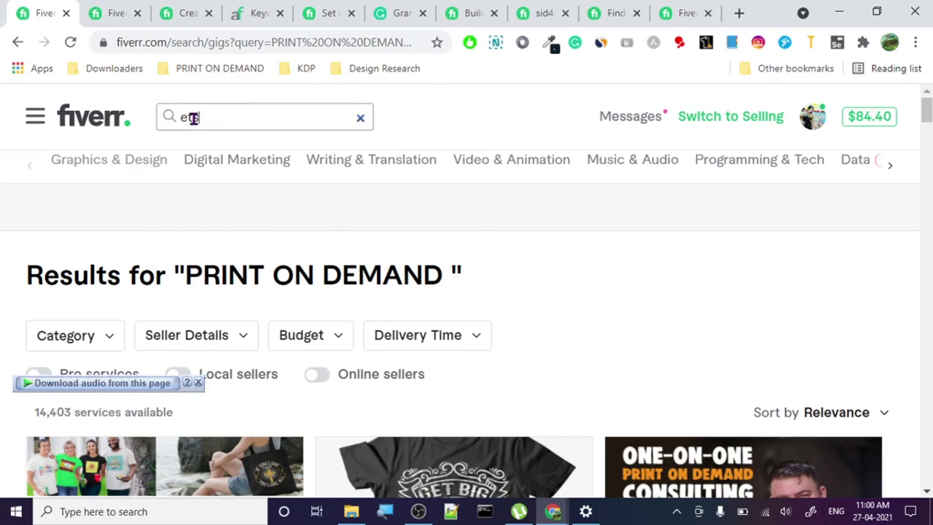
{"action": "type", "text": "sy"}
{"action": "key", "text": "Return"}
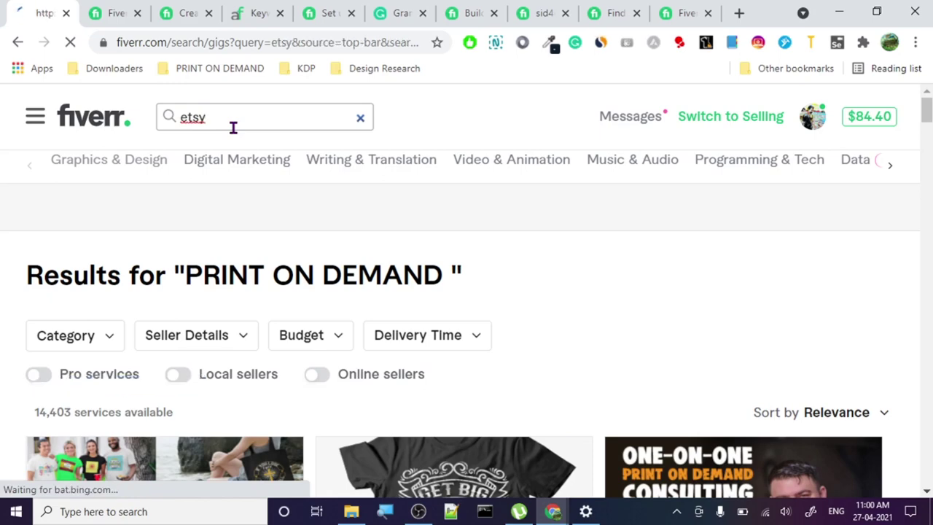
Step: Examine the Fiverr results for "etsy" and the related service suggestions offered for the query
{"action": "left_click", "coordinate": [175, 373]}
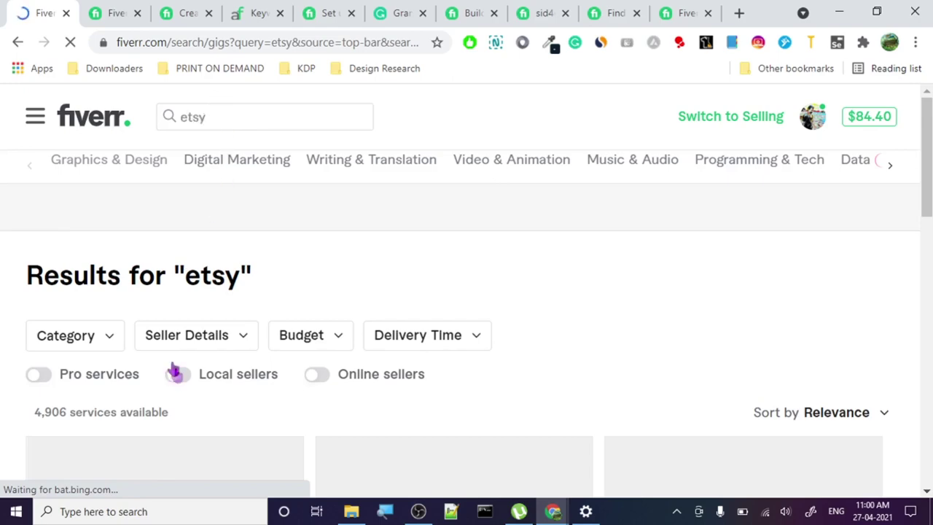
{"action": "scroll", "coordinate": [44, 316], "scroll_direction": "down", "scroll_amount": 1}
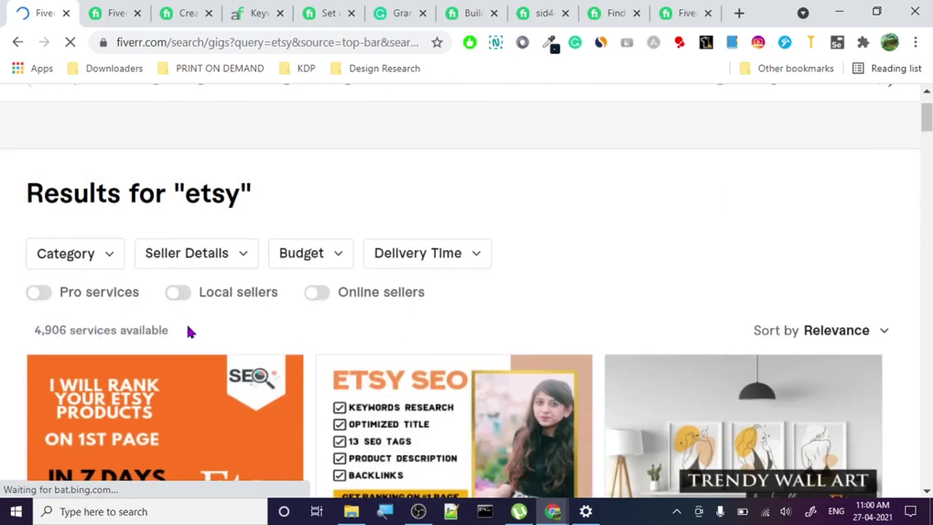
{"action": "scroll", "coordinate": [187, 331], "scroll_direction": "up", "scroll_amount": 1}
{"action": "left_click", "coordinate": [209, 118]}
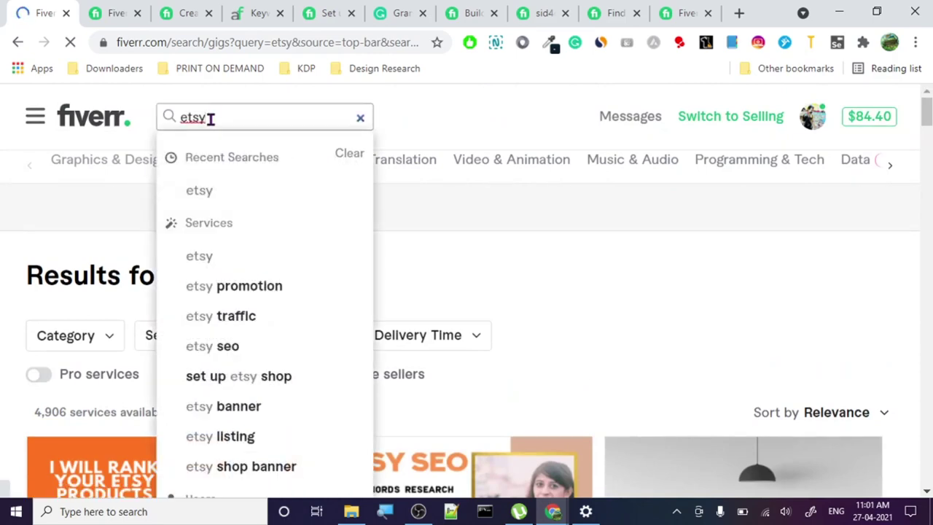
{"action": "left_click", "coordinate": [223, 317]}
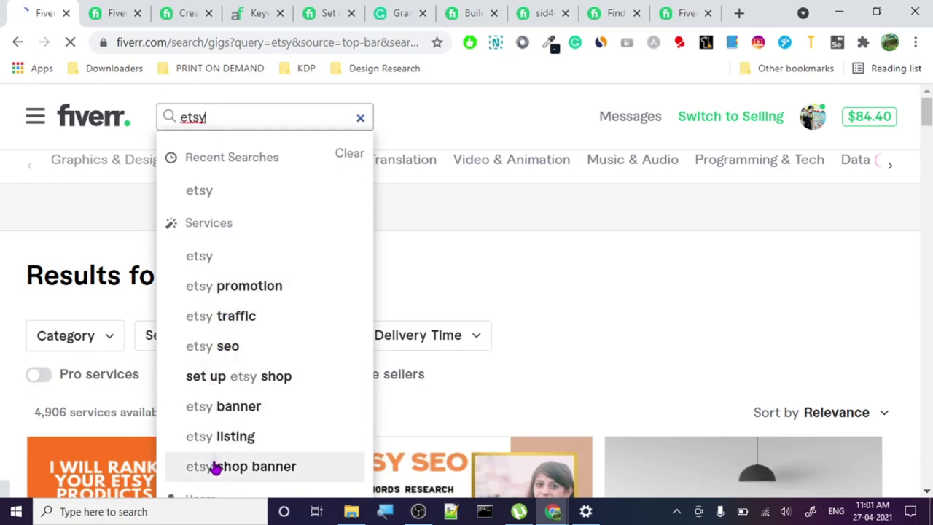
{"action": "scroll", "coordinate": [214, 466], "scroll_direction": "down", "scroll_amount": 5}
{"action": "scroll", "coordinate": [232, 324], "scroll_direction": "up", "scroll_amount": 2}
{"action": "scroll", "coordinate": [228, 312], "scroll_direction": "up", "scroll_amount": 1}
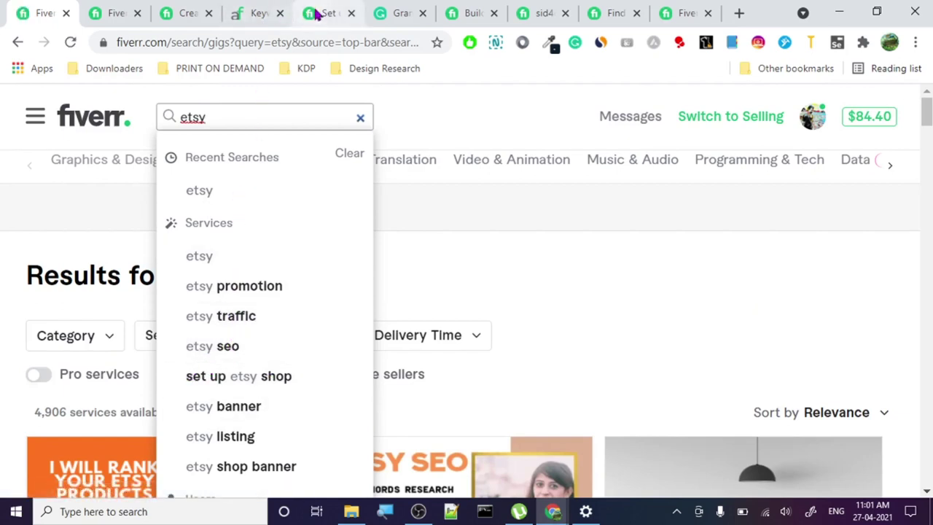
Step: Switch to the Grammarly document and complete the "then wait for" line with "recommendation"
{"action": "left_click", "coordinate": [401, 11]}
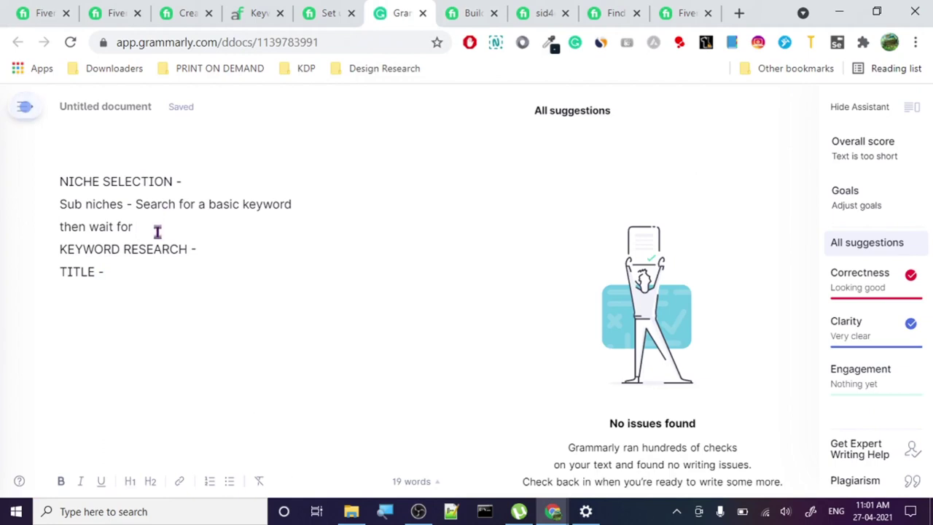
{"action": "key", "text": "ctrl+1"}
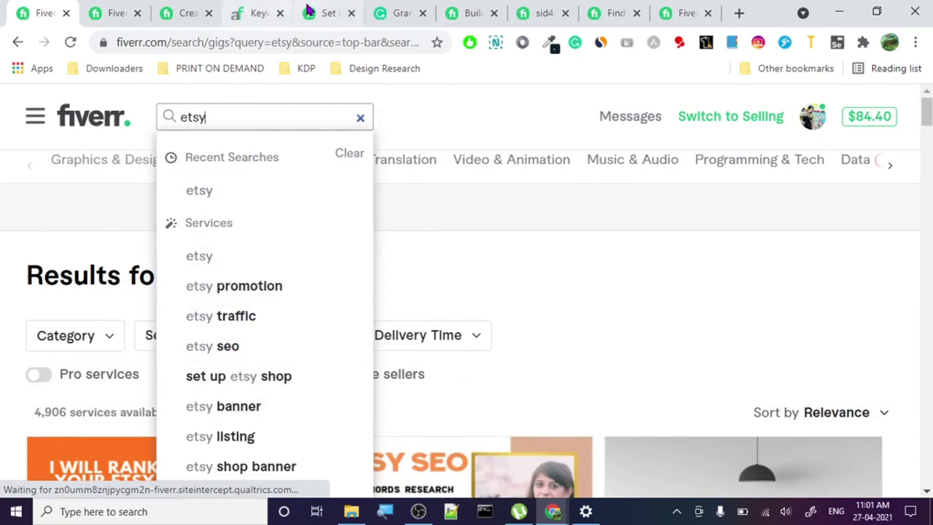
{"action": "left_click", "coordinate": [189, 18]}
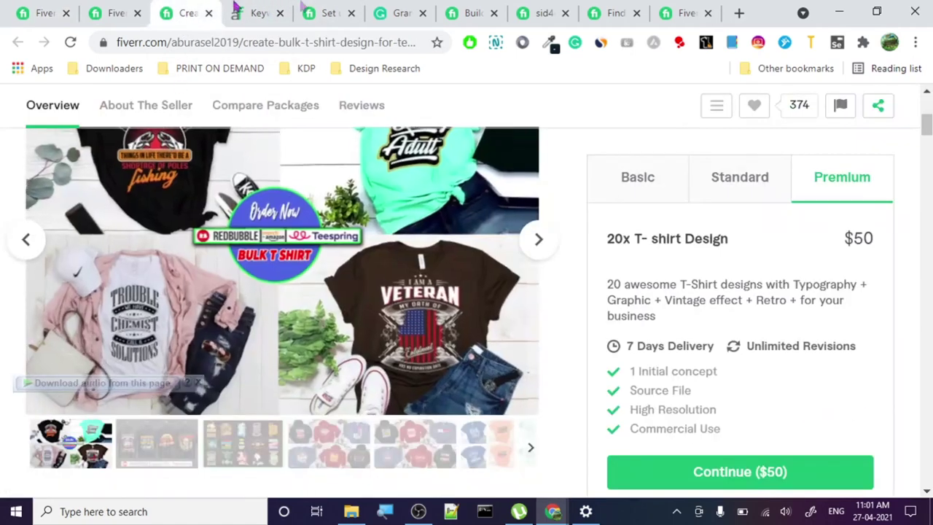
{"action": "left_click", "coordinate": [412, 12]}
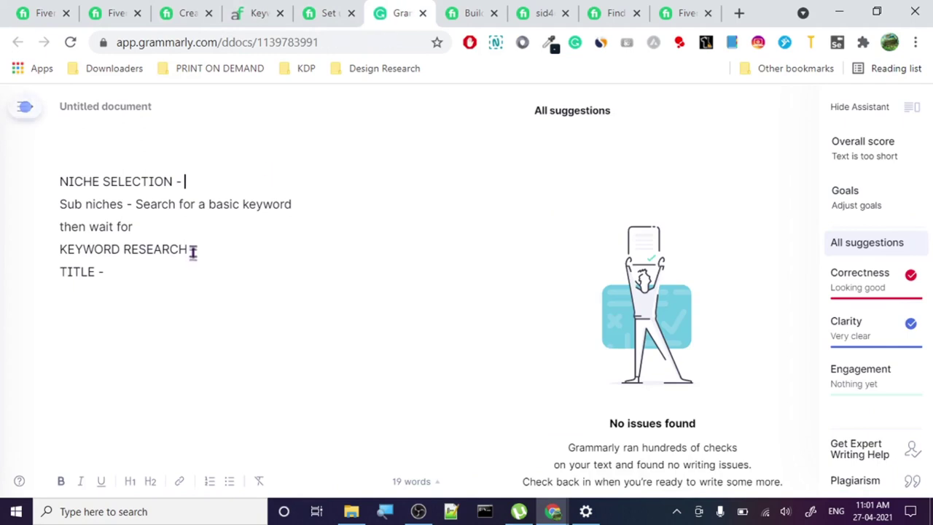
{"action": "left_click", "coordinate": [146, 227]}
{"action": "type", "text": "recom"}
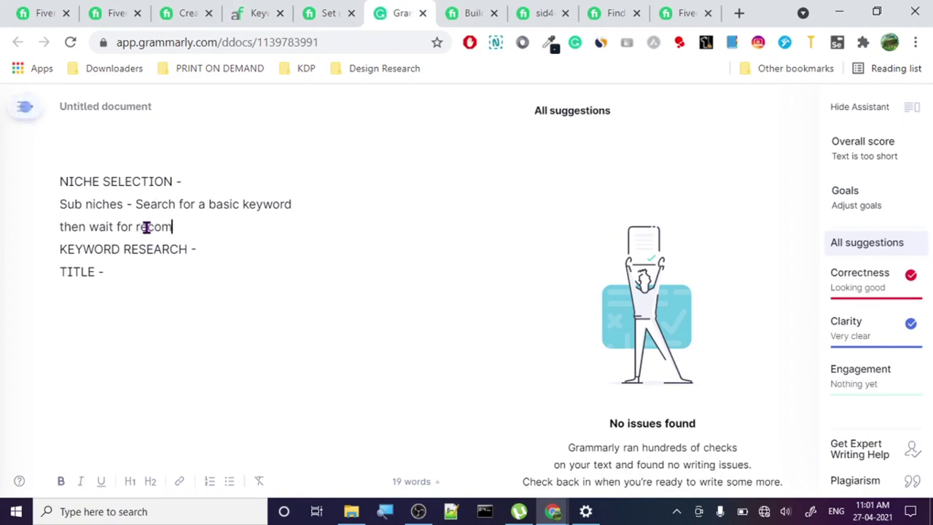
{"action": "type", "text": "me"}
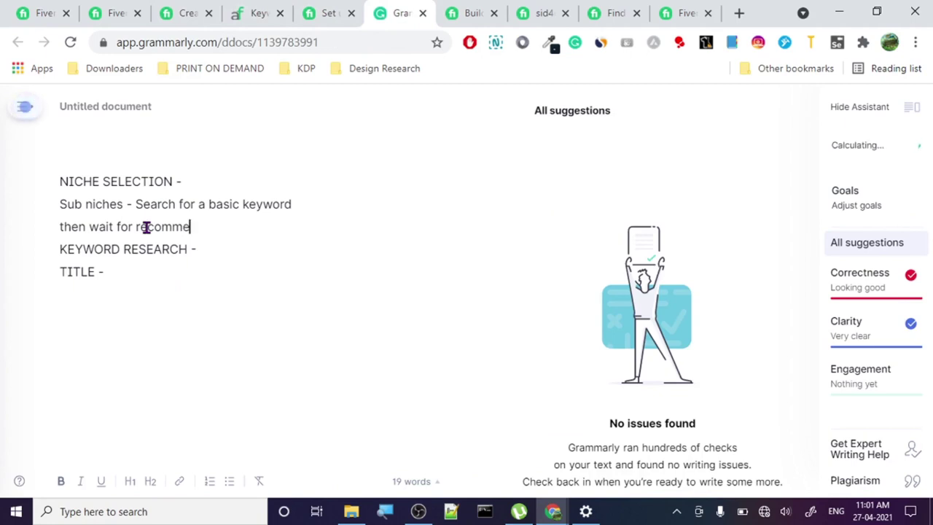
{"action": "type", "text": "ndatio"}
{"action": "left_click", "coordinate": [216, 249]}
Step: Look over the Fivlytics keyword analytics page for "redbubble" and return to the Fiverr suggestions for "etsy"
{"action": "left_click", "coordinate": [246, 15]}
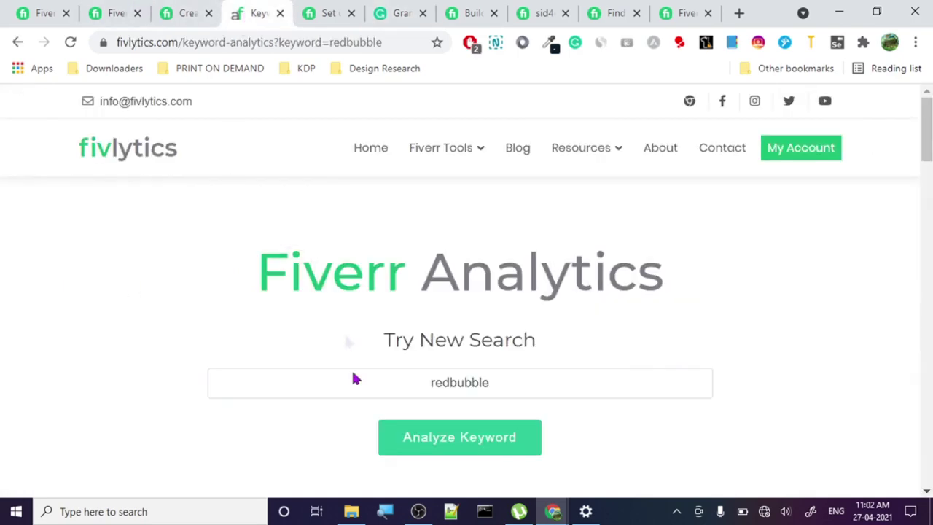
{"action": "scroll", "coordinate": [336, 340], "scroll_direction": "down", "scroll_amount": 8}
{"action": "scroll", "coordinate": [331, 335], "scroll_direction": "up", "scroll_amount": 6}
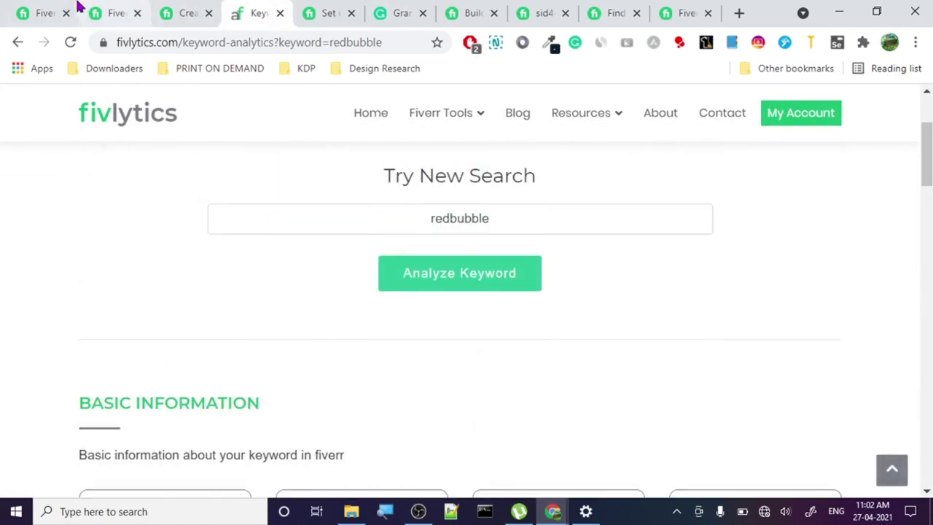
{"action": "left_click", "coordinate": [35, 12]}
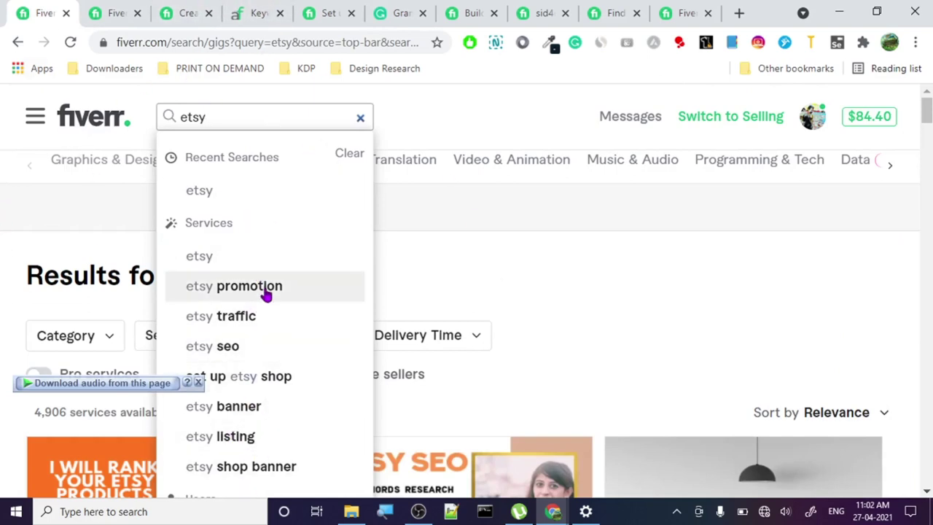
Step: Switch to the Fiverr results for "redbubble" and sort them by Best Selling
{"action": "left_click", "coordinate": [94, 9]}
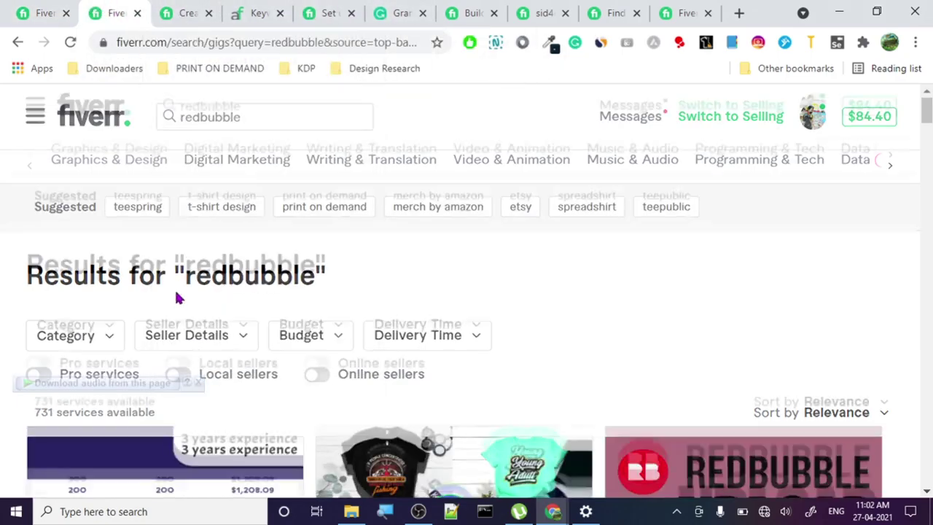
{"action": "scroll", "coordinate": [174, 288], "scroll_direction": "down", "scroll_amount": 5}
{"action": "scroll", "coordinate": [129, 280], "scroll_direction": "down", "scroll_amount": 2}
{"action": "scroll", "coordinate": [128, 279], "scroll_direction": "up", "scroll_amount": 5}
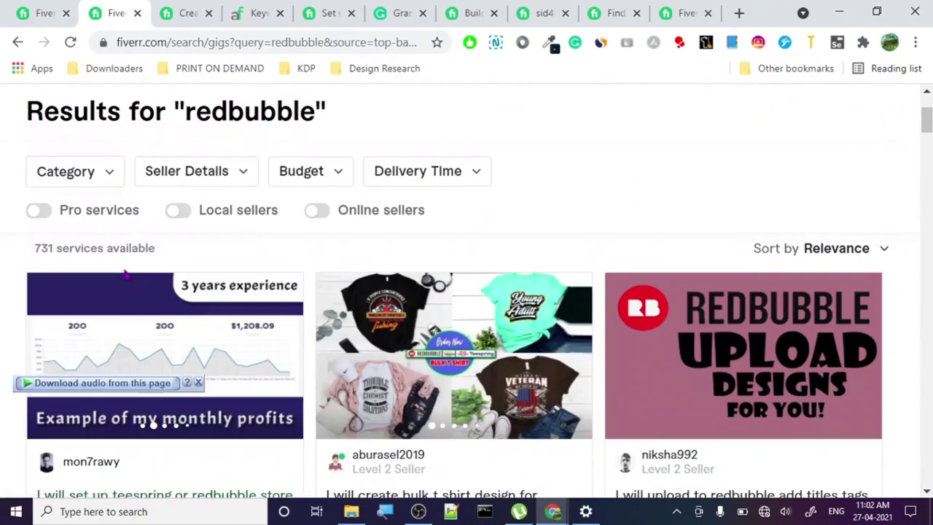
{"action": "left_click", "coordinate": [859, 257]}
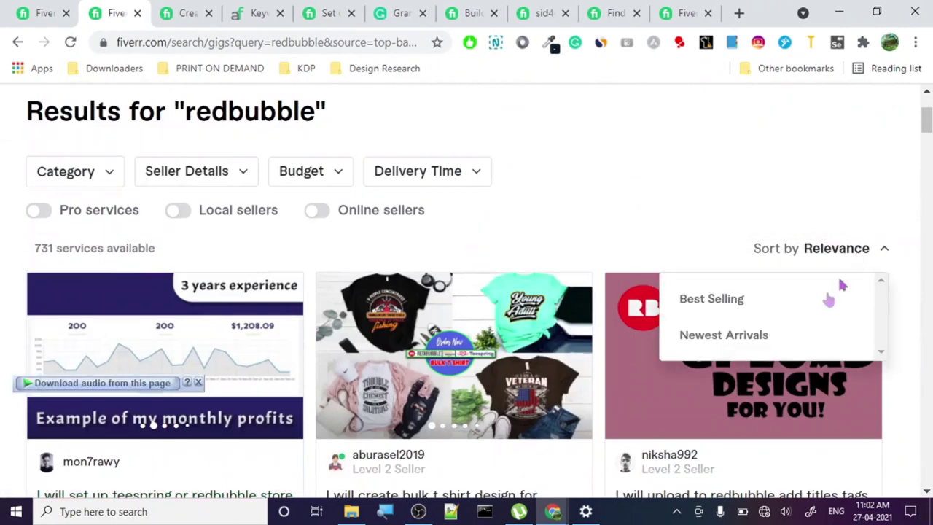
{"action": "left_click", "coordinate": [763, 298]}
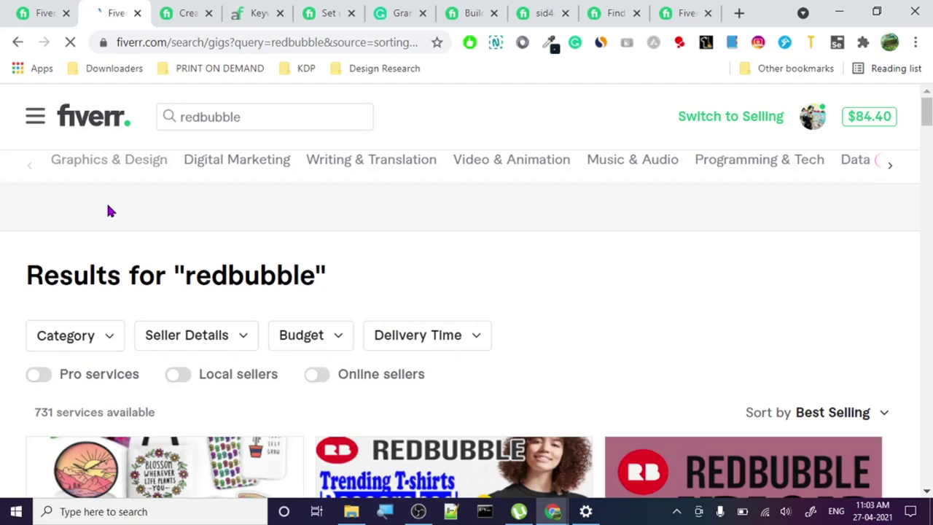
Step: Browse the best-selling redbubble gigs and open the one delivering 3k tshirt designs in a new tab
{"action": "scroll", "coordinate": [502, 333], "scroll_direction": "down", "scroll_amount": 3}
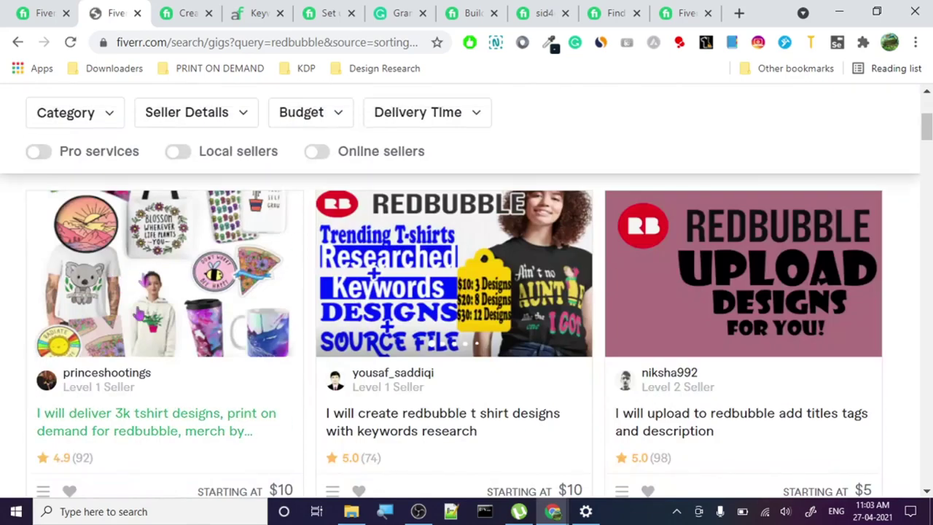
{"action": "scroll", "coordinate": [6, 319], "scroll_direction": "down", "scroll_amount": 1}
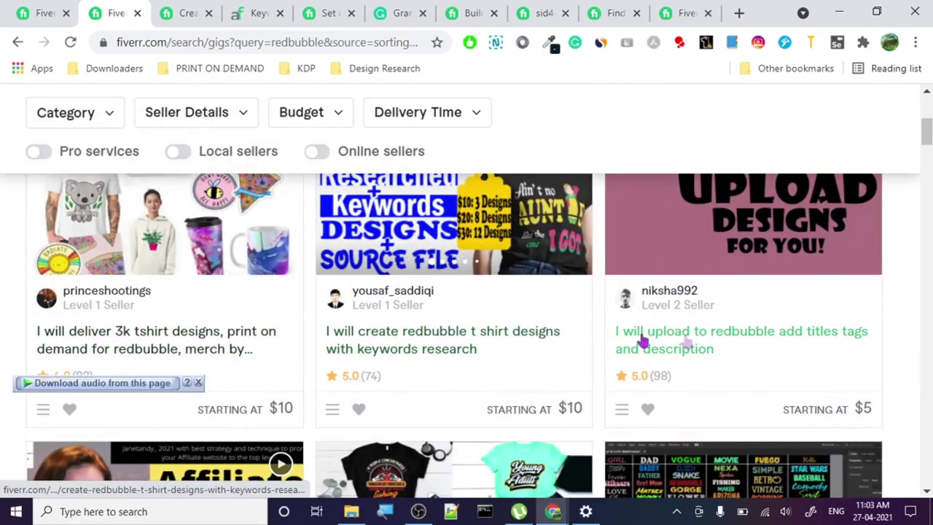
{"action": "scroll", "coordinate": [94, 272], "scroll_direction": "up", "scroll_amount": 2}
{"action": "scroll", "coordinate": [95, 272], "scroll_direction": "down", "scroll_amount": 1}
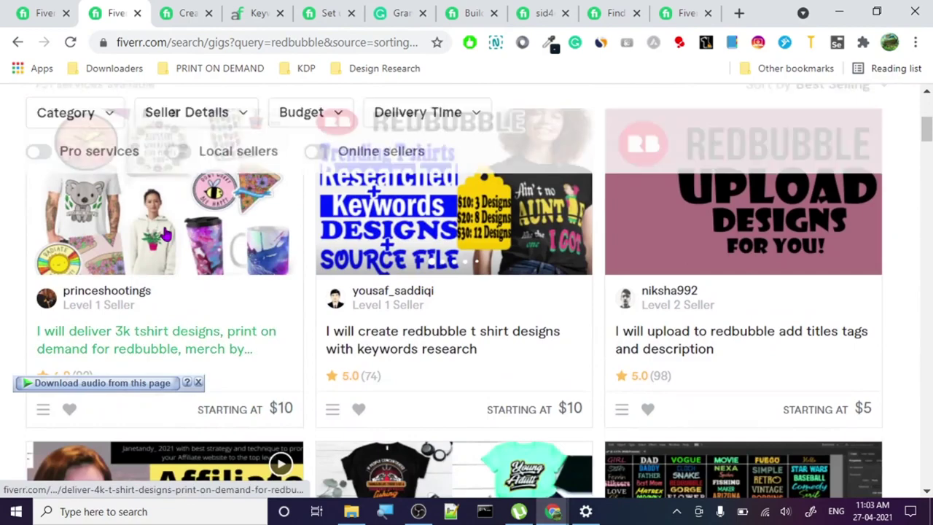
{"action": "right_click", "coordinate": [166, 218]}
{"action": "left_click", "coordinate": [225, 139]}
{"action": "left_click", "coordinate": [159, 10]}
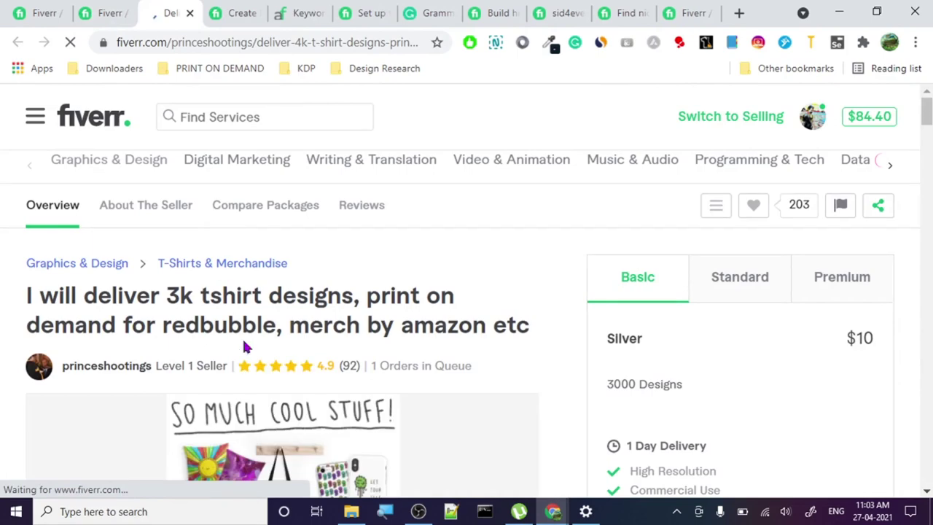
Step: Examine the 3k tshirt designs gig's title, images, seller reviews and description
{"action": "scroll", "coordinate": [372, 359], "scroll_direction": "down", "scroll_amount": 1}
{"action": "scroll", "coordinate": [327, 392], "scroll_direction": "down", "scroll_amount": 5}
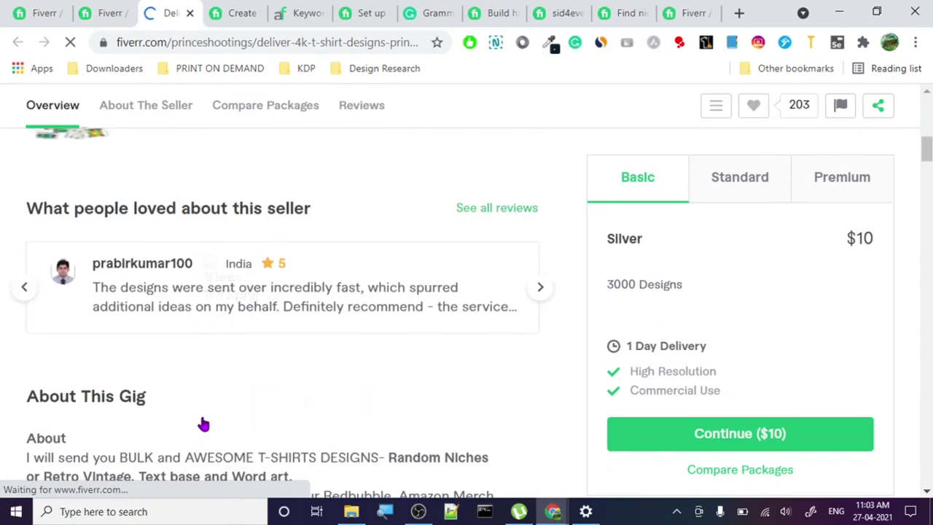
{"action": "scroll", "coordinate": [274, 361], "scroll_direction": "down", "scroll_amount": 4}
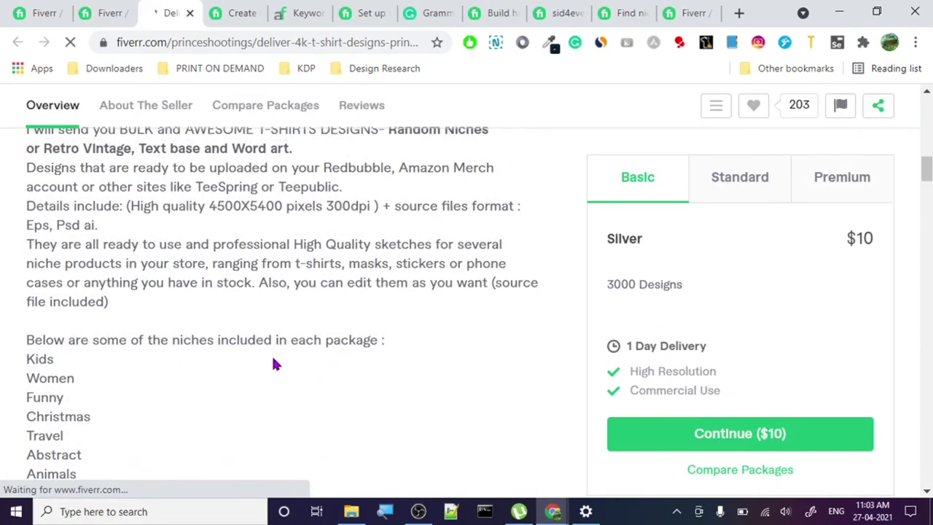
{"action": "scroll", "coordinate": [308, 357], "scroll_direction": "up", "scroll_amount": 7}
{"action": "scroll", "coordinate": [306, 354], "scroll_direction": "up", "scroll_amount": 2}
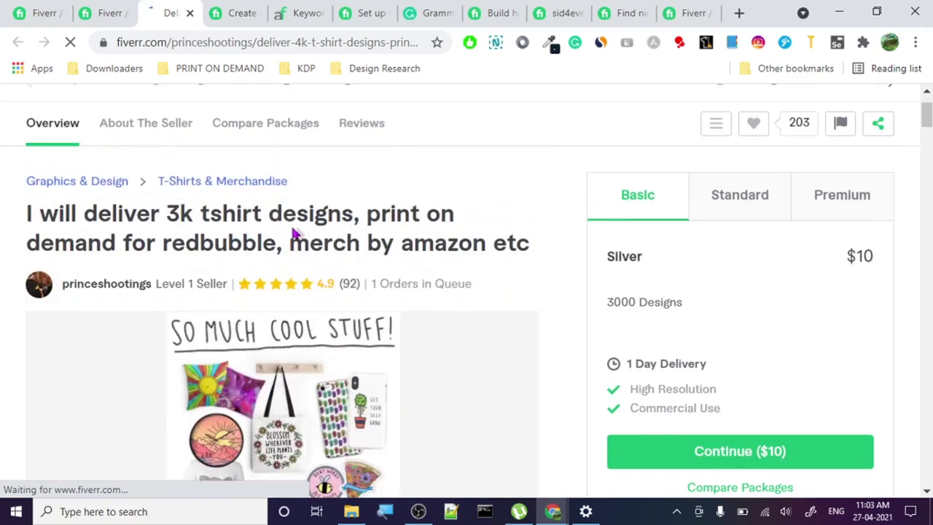
{"action": "scroll", "coordinate": [470, 255], "scroll_direction": "down", "scroll_amount": 3}
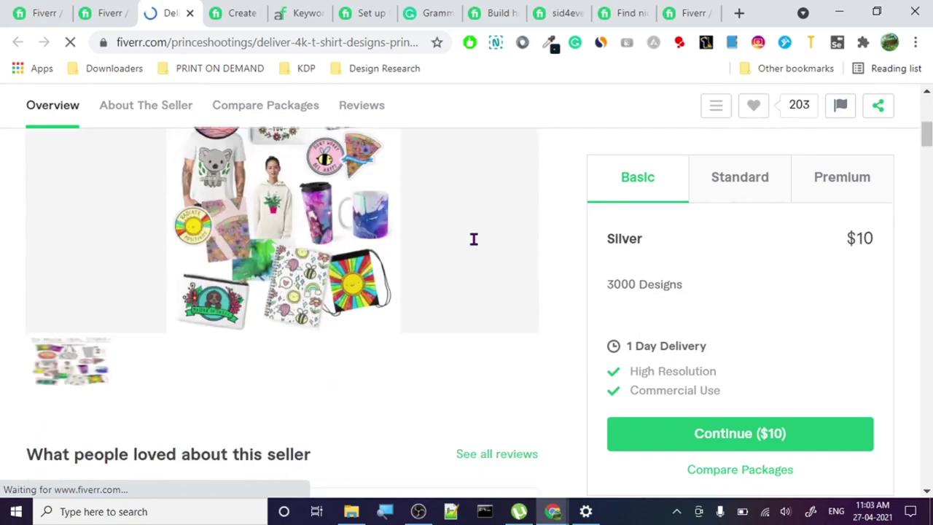
{"action": "scroll", "coordinate": [473, 238], "scroll_direction": "up", "scroll_amount": 2}
Step: View the gig's Standard and Premium packages and check the list of niches included in each package
{"action": "left_click", "coordinate": [791, 196]}
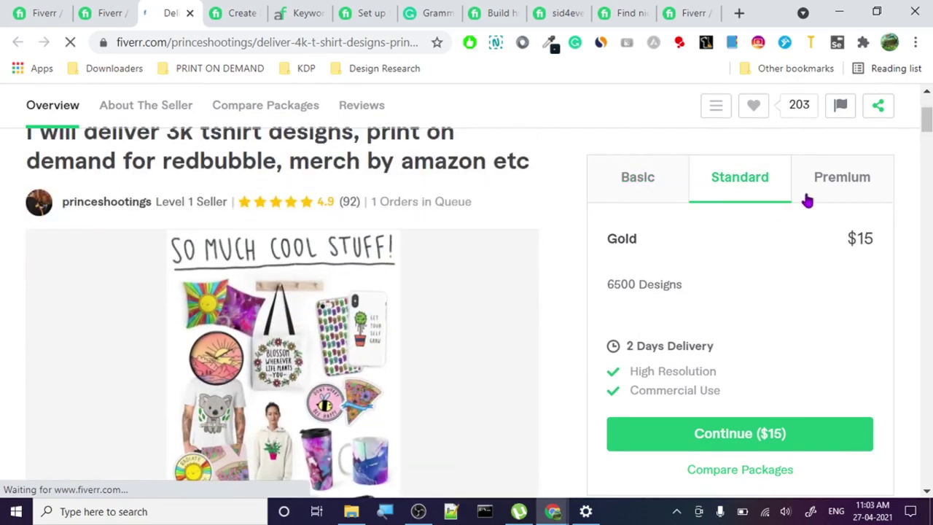
{"action": "left_click", "coordinate": [811, 183]}
{"action": "scroll", "coordinate": [524, 242], "scroll_direction": "up", "scroll_amount": 2}
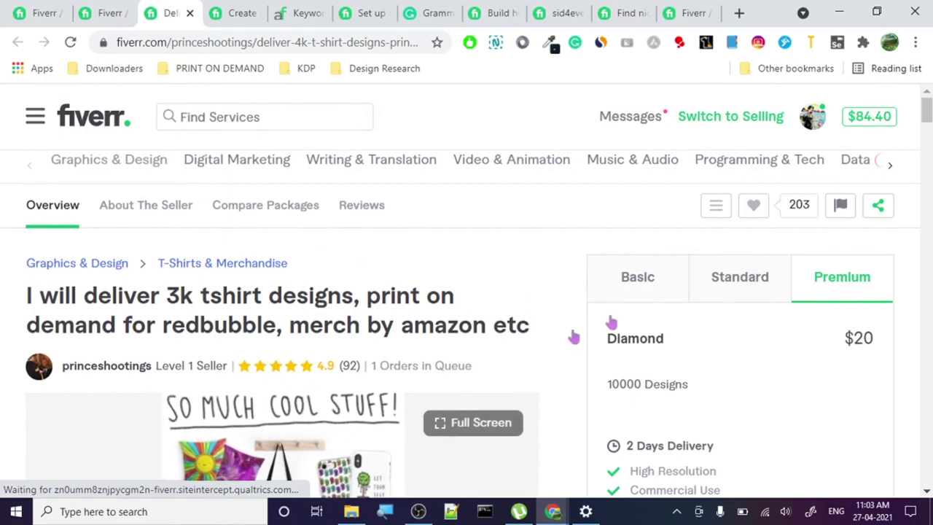
{"action": "scroll", "coordinate": [590, 287], "scroll_direction": "down", "scroll_amount": 10}
{"action": "scroll", "coordinate": [473, 297], "scroll_direction": "down", "scroll_amount": 2}
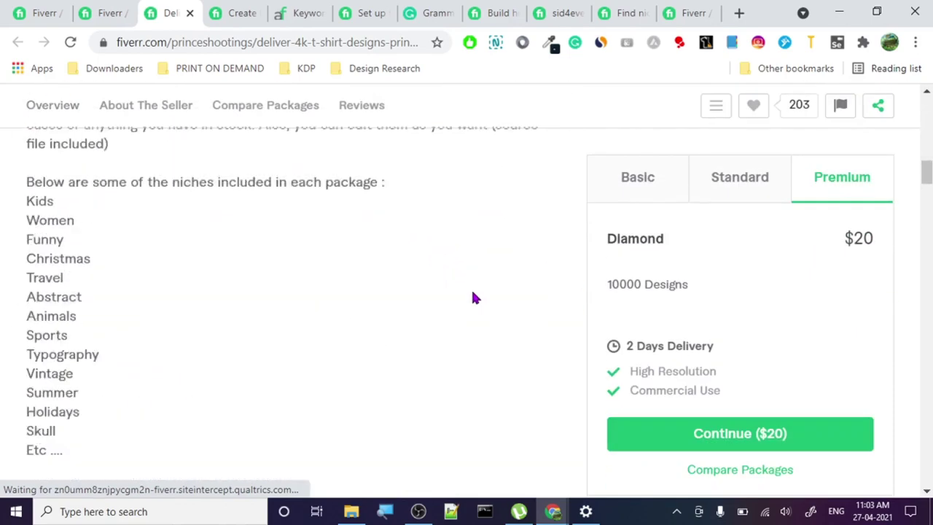
Step: Examine the gig's description, included niches, reasons for choosing the seller, and seller details down to the package comparison
{"action": "scroll", "coordinate": [471, 285], "scroll_direction": "up", "scroll_amount": 3}
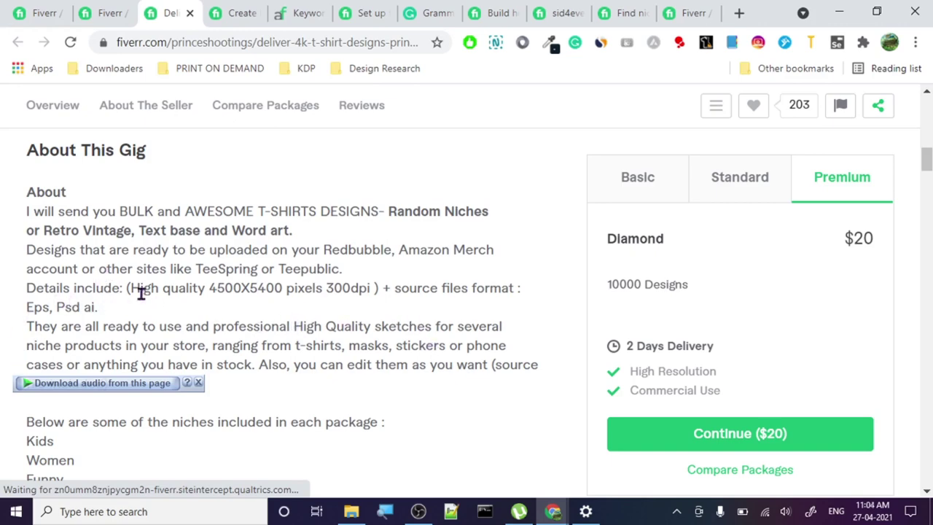
{"action": "scroll", "coordinate": [209, 307], "scroll_direction": "down", "scroll_amount": 3}
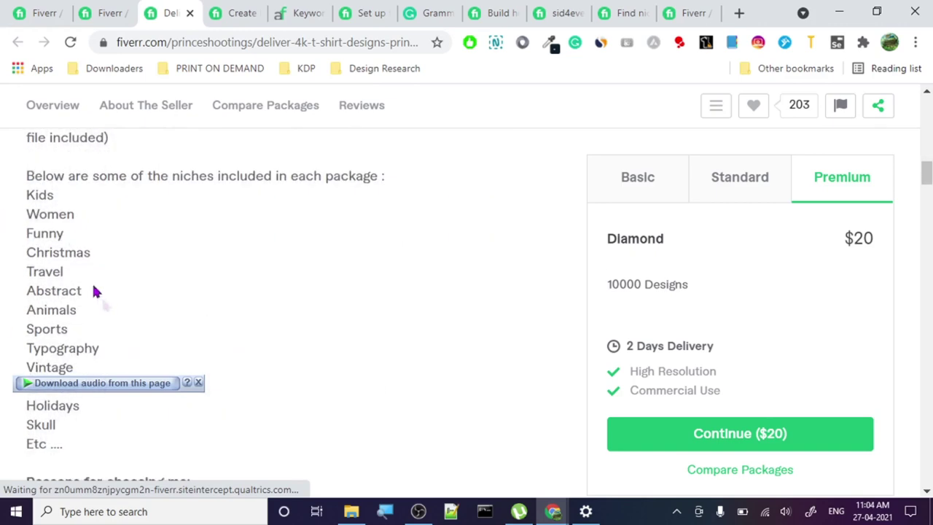
{"action": "scroll", "coordinate": [75, 255], "scroll_direction": "down", "scroll_amount": 3}
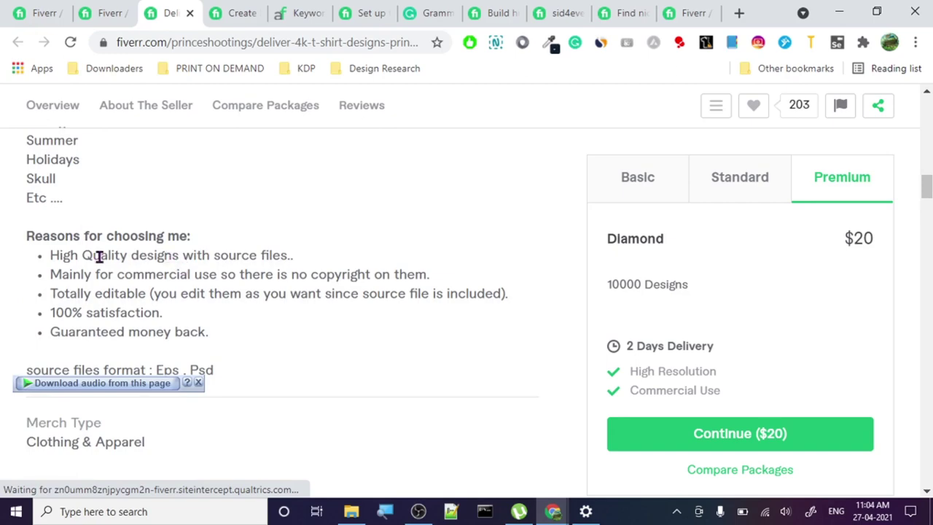
{"action": "scroll", "coordinate": [139, 273], "scroll_direction": "down", "scroll_amount": 4}
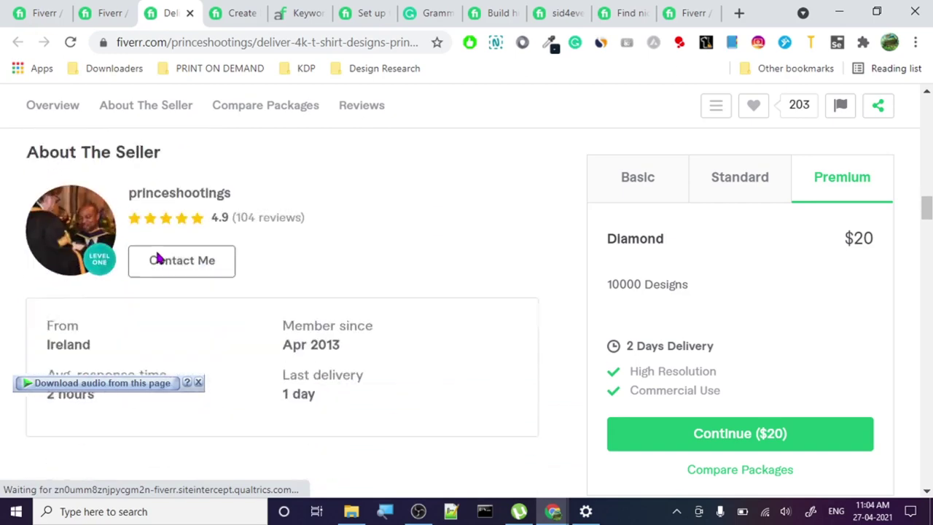
{"action": "scroll", "coordinate": [156, 256], "scroll_direction": "up", "scroll_amount": 3}
{"action": "scroll", "coordinate": [183, 292], "scroll_direction": "down", "scroll_amount": 2}
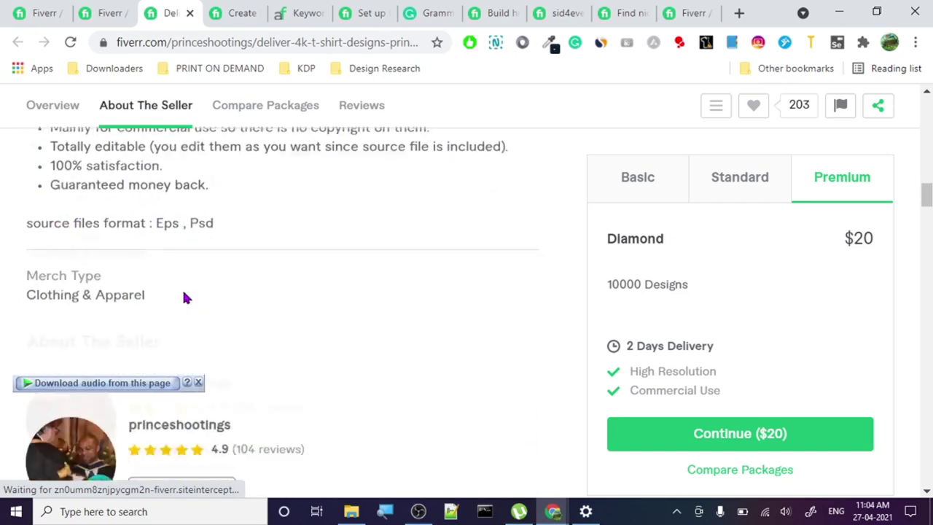
{"action": "scroll", "coordinate": [175, 248], "scroll_direction": "up", "scroll_amount": 2}
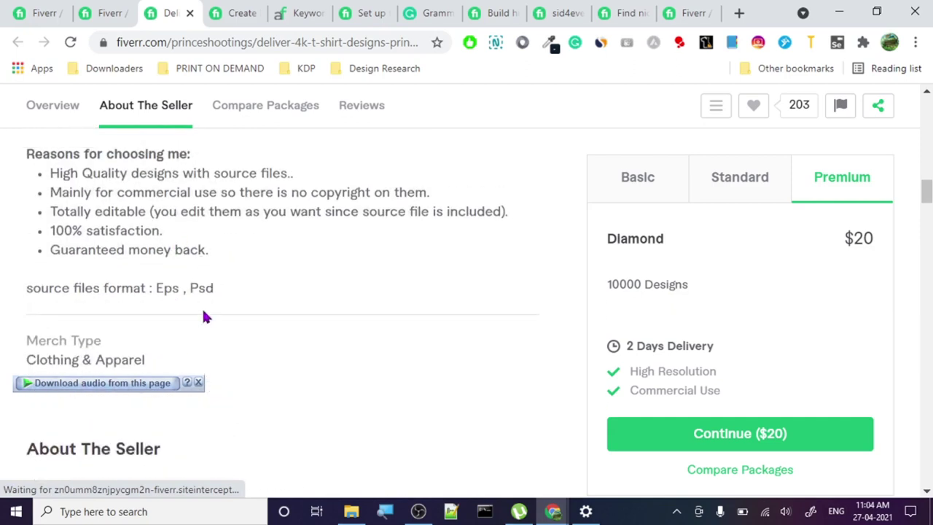
{"action": "scroll", "coordinate": [202, 308], "scroll_direction": "down", "scroll_amount": 3}
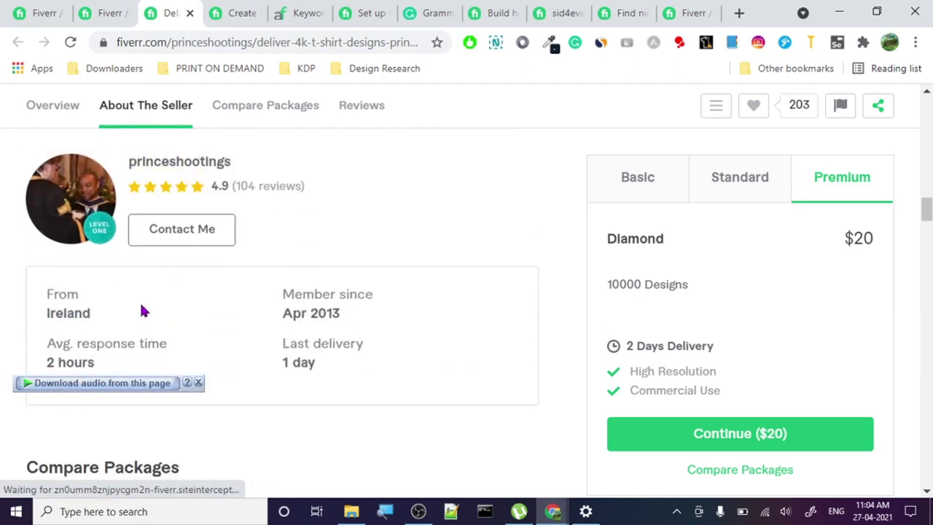
{"action": "scroll", "coordinate": [142, 310], "scroll_direction": "down", "scroll_amount": 1}
{"action": "scroll", "coordinate": [140, 309], "scroll_direction": "up", "scroll_amount": 1}
{"action": "scroll", "coordinate": [406, 345], "scroll_direction": "up", "scroll_amount": 8}
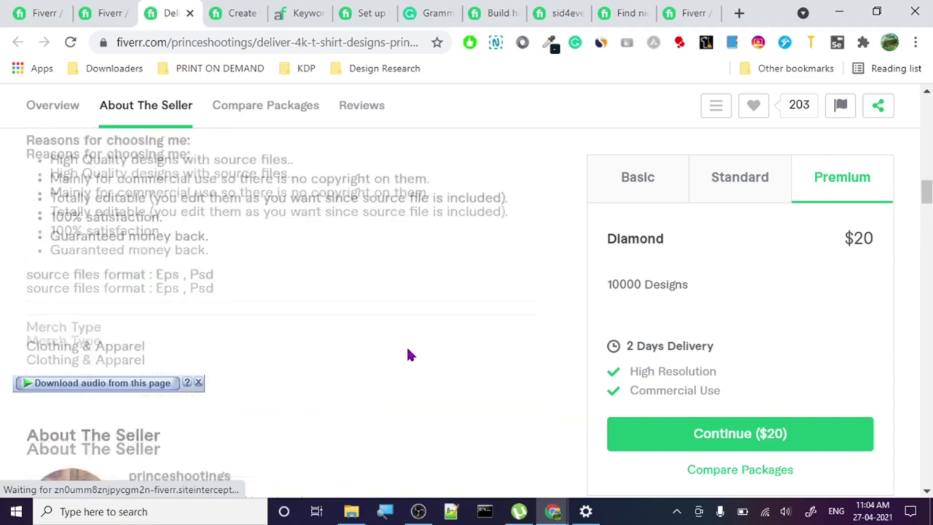
{"action": "scroll", "coordinate": [405, 347], "scroll_direction": "down", "scroll_amount": 9}
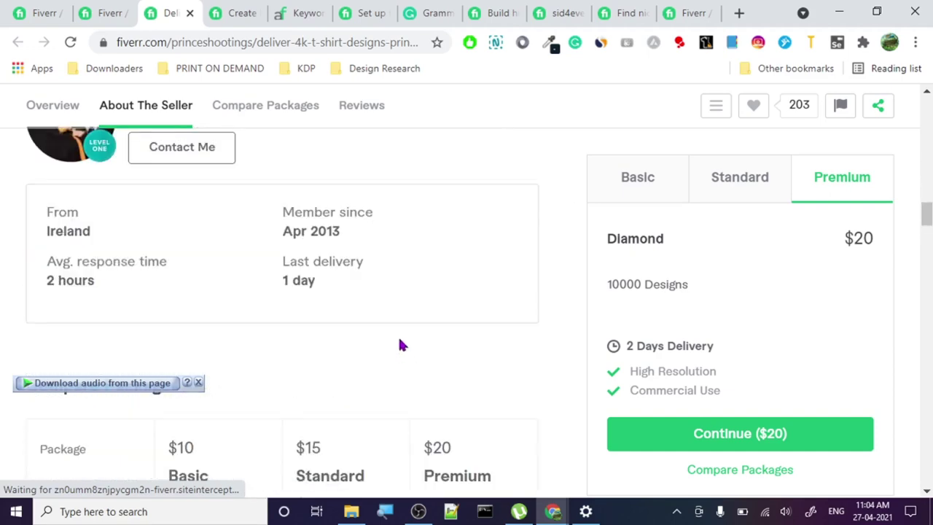
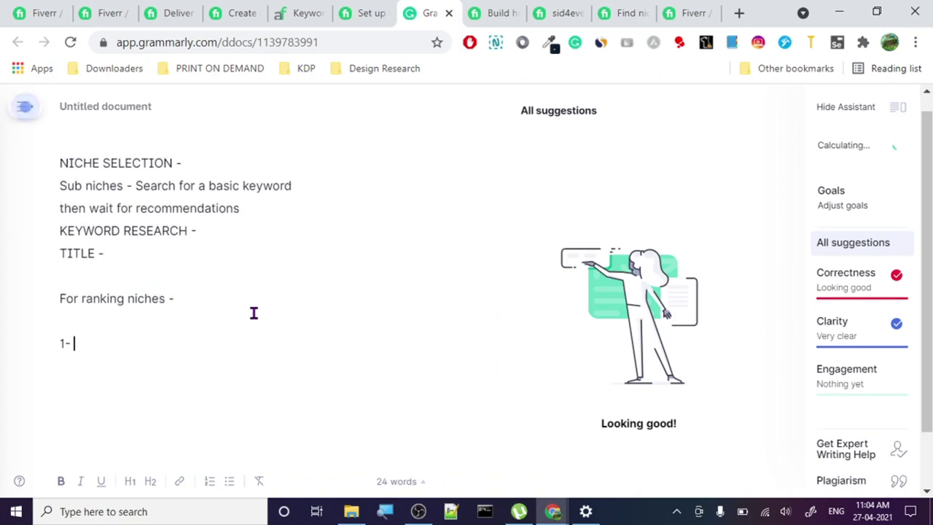
Step: In the Grammarly document, write "Account Age" as item 1 under the "For ranking niches" heading
{"action": "type", "text": "- Account Agwe"}
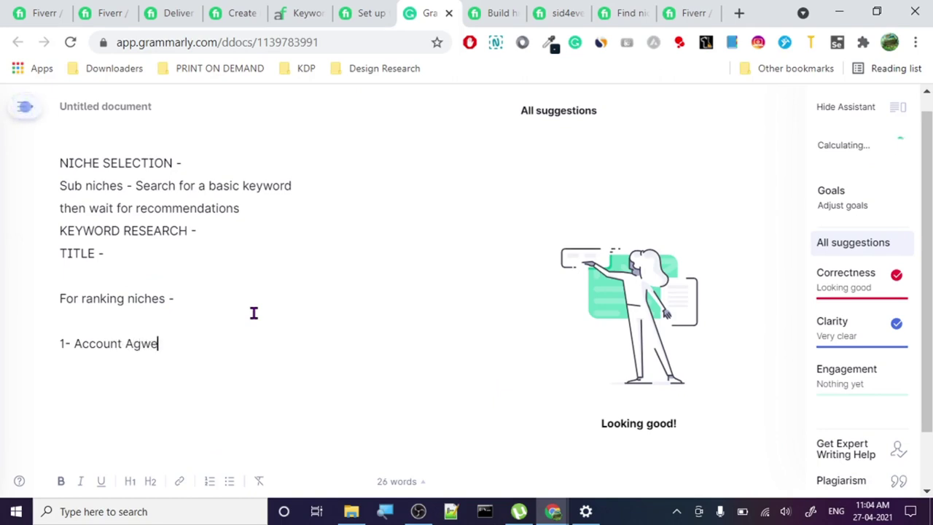
{"action": "key", "text": "Return"}
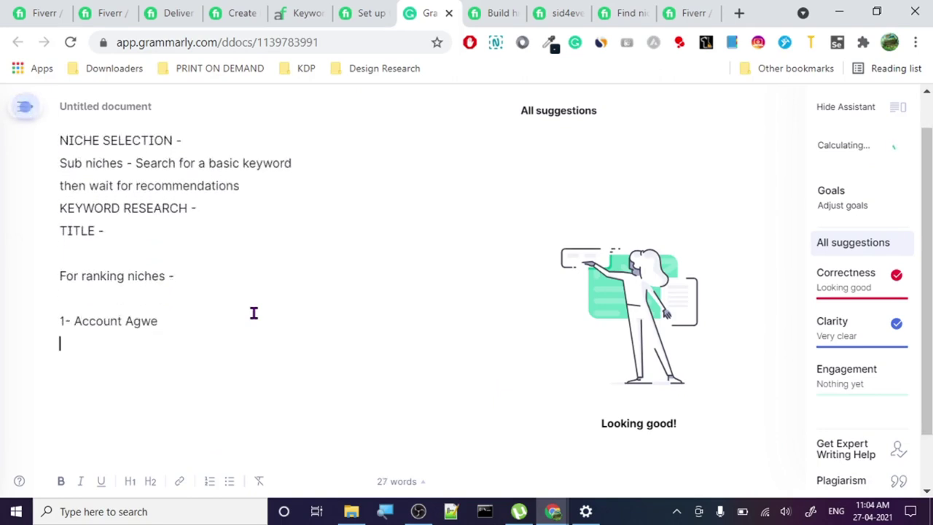
{"action": "left_click", "coordinate": [151, 320]}
{"action": "left_click", "coordinate": [159, 360]}
Step: Add "Gig competition" as item 2 of the ranking list, applying the suggested spelling correction, and begin item 3
{"action": "type", "text": "2- L"}
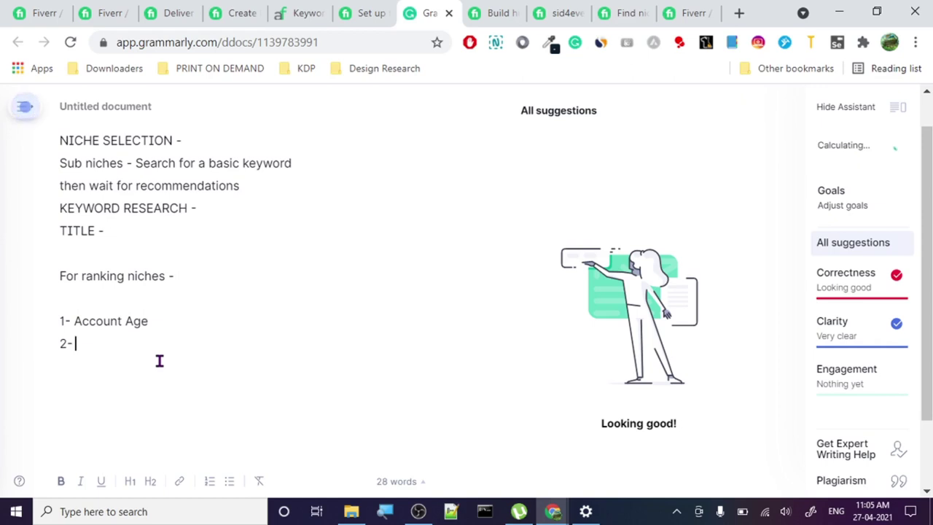
{"action": "type", "text": "G"}
{"action": "key", "text": "BackSpace"}
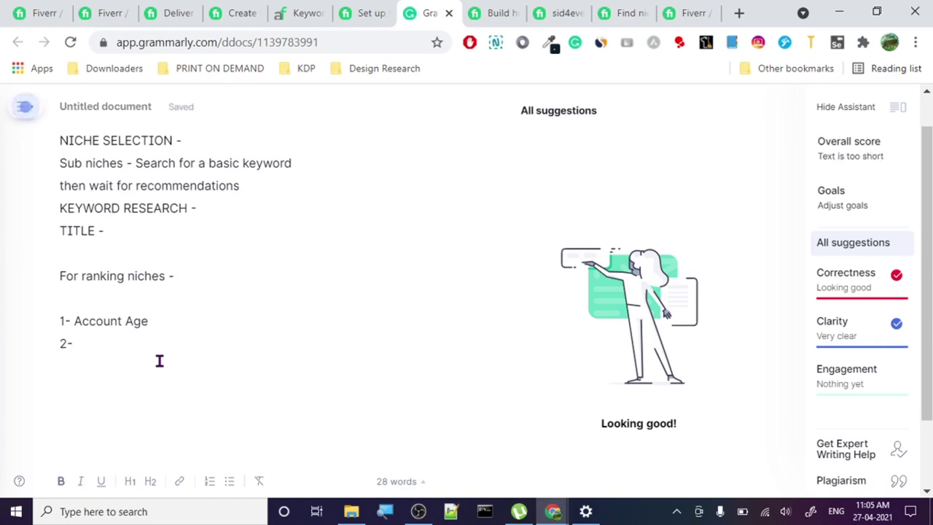
{"action": "type", "text": "Gig compet"}
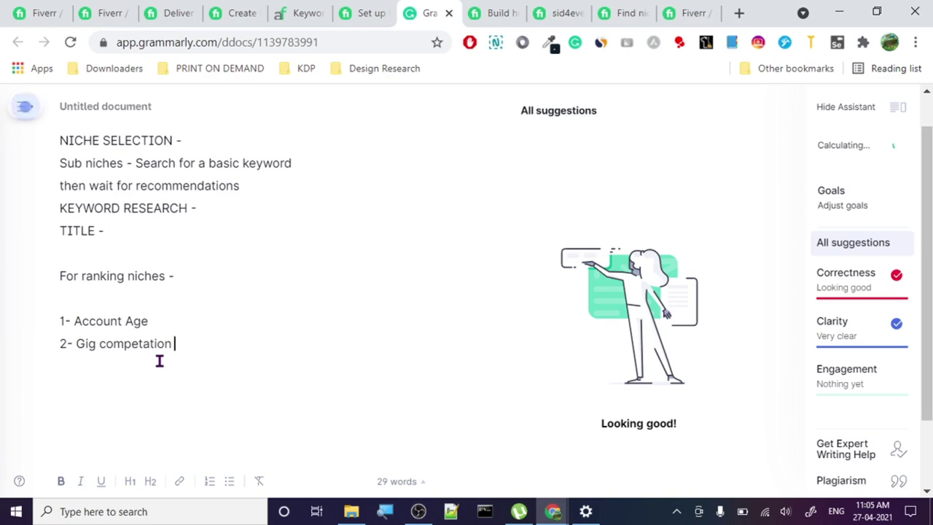
{"action": "type", "text": "ation"}
{"action": "key", "text": "Return"}
{"action": "type", "text": "3-"}
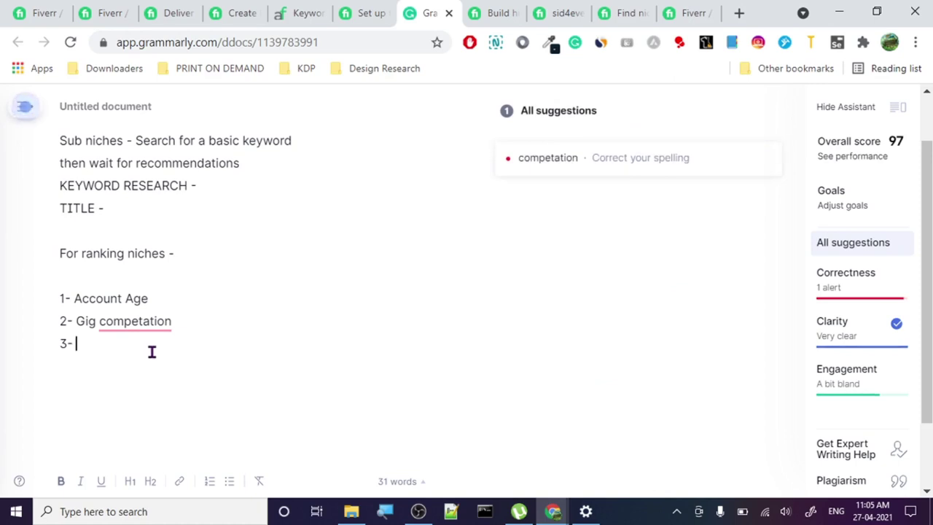
{"action": "left_click", "coordinate": [143, 326]}
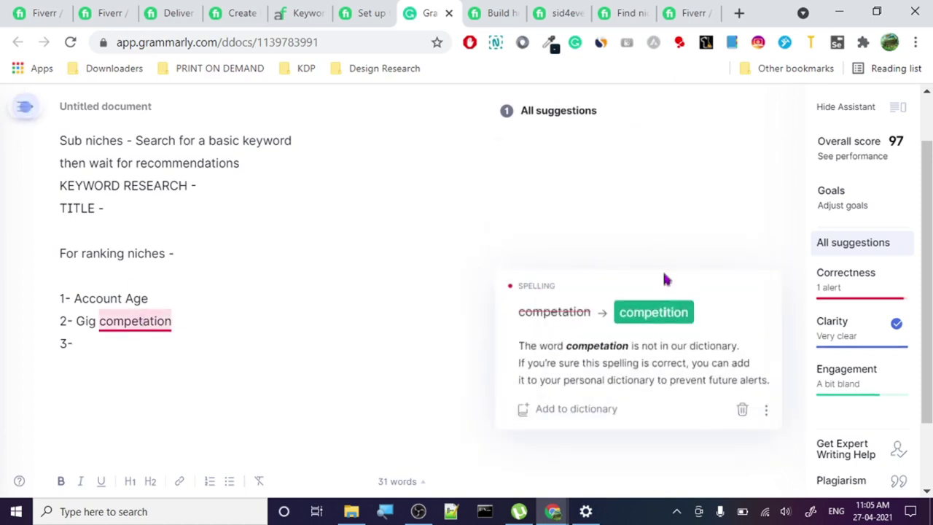
{"action": "left_click", "coordinate": [644, 314]}
{"action": "left_click", "coordinate": [138, 350]}
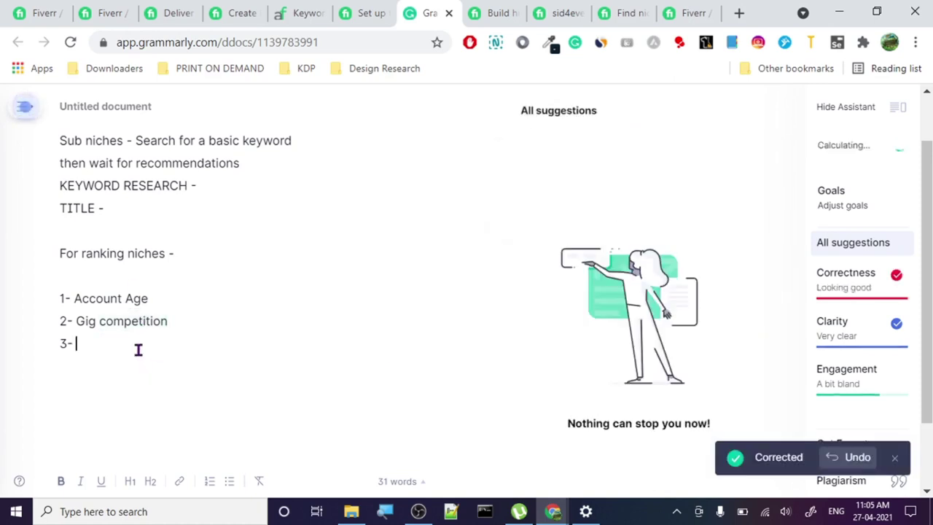
Step: Enter "Organic Sales" as item 3 and "Reviews" as item 4 of the ranking list
{"action": "type", "text": "O"}
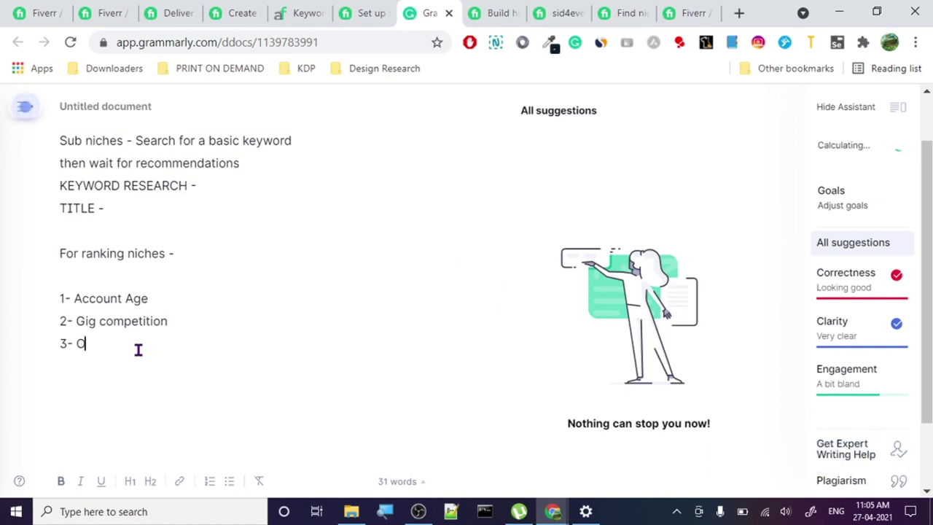
{"action": "type", "text": "rganic Sales"}
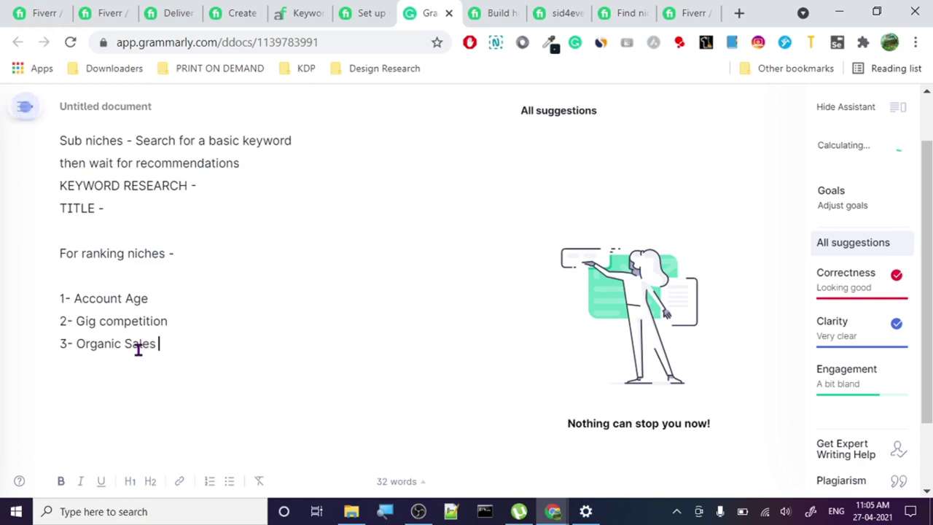
{"action": "key", "text": "Return"}
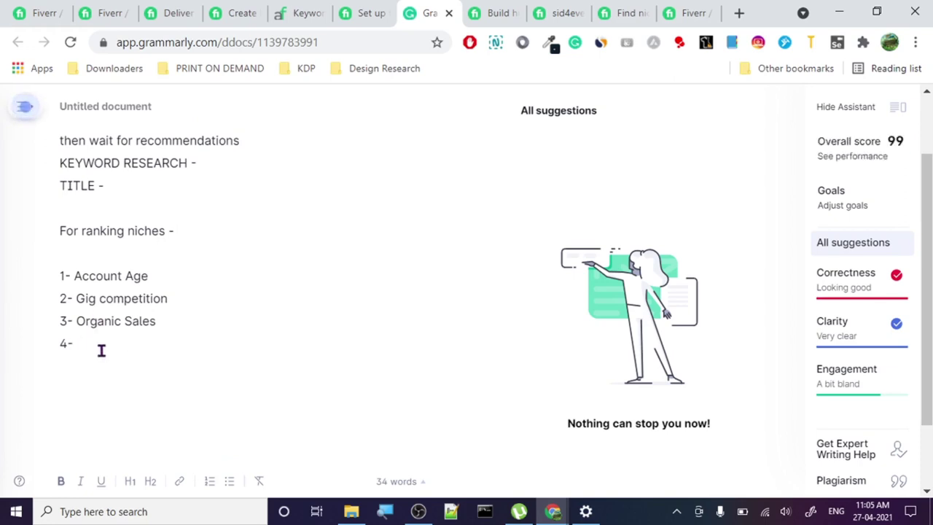
{"action": "type", "text": "e"}
{"action": "type", "text": "views"}
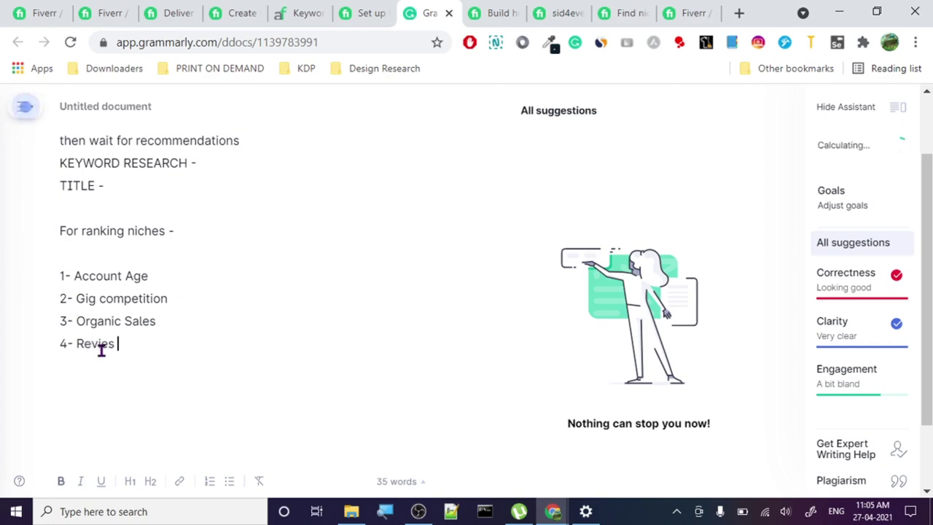
{"action": "type", "text": "w"}
{"action": "type", "text": "ws"}
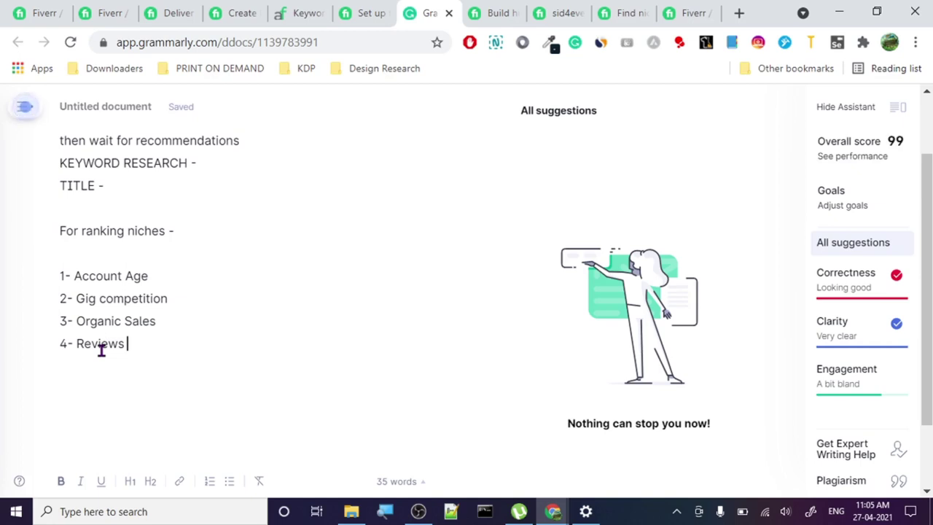
Step: Complete the NICHE SELECTION line with the note "FOCUS ON SUB-NICHES"
{"action": "scroll", "coordinate": [100, 350], "scroll_direction": "up", "scroll_amount": 1}
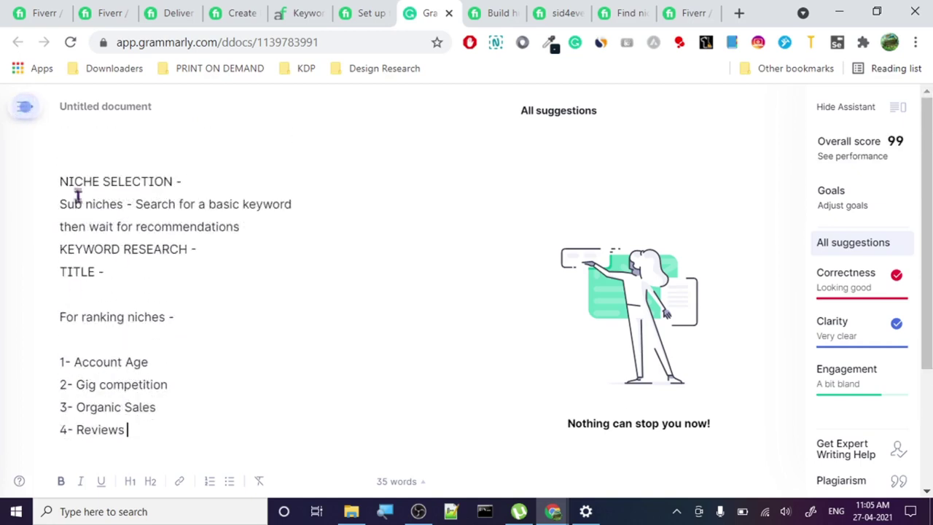
{"action": "left_click_drag", "start_coordinate": [59, 180], "coordinate": [204, 185]}
{"action": "left_click", "coordinate": [206, 185]}
{"action": "type", "text": "FO"}
{"action": "type", "text": "CUS"}
{"action": "key", "text": "BackSpace"}
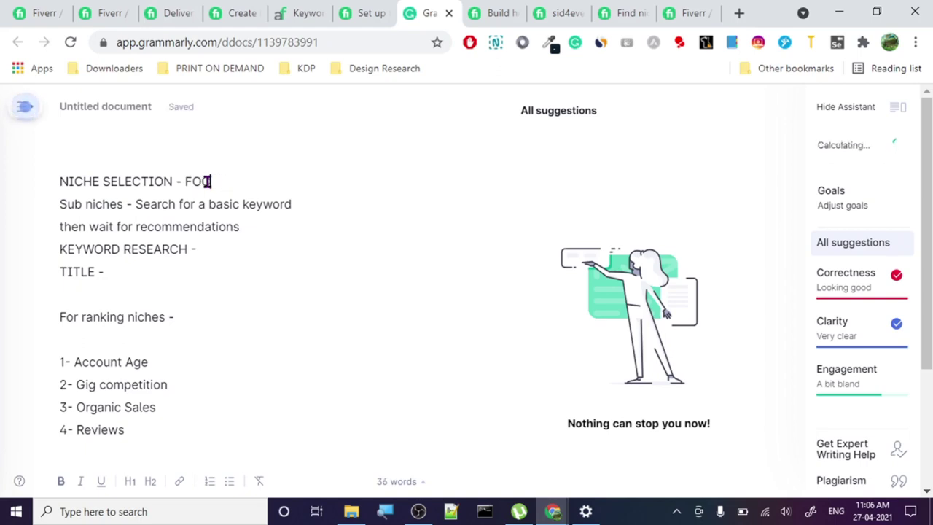
{"action": "type", "text": "US"}
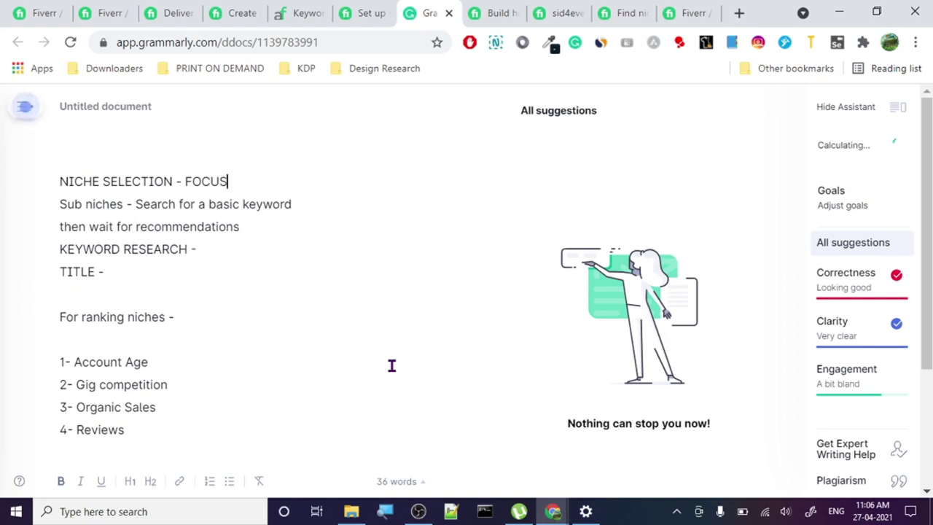
{"action": "type", "text": " ON SUB-NICHES"}
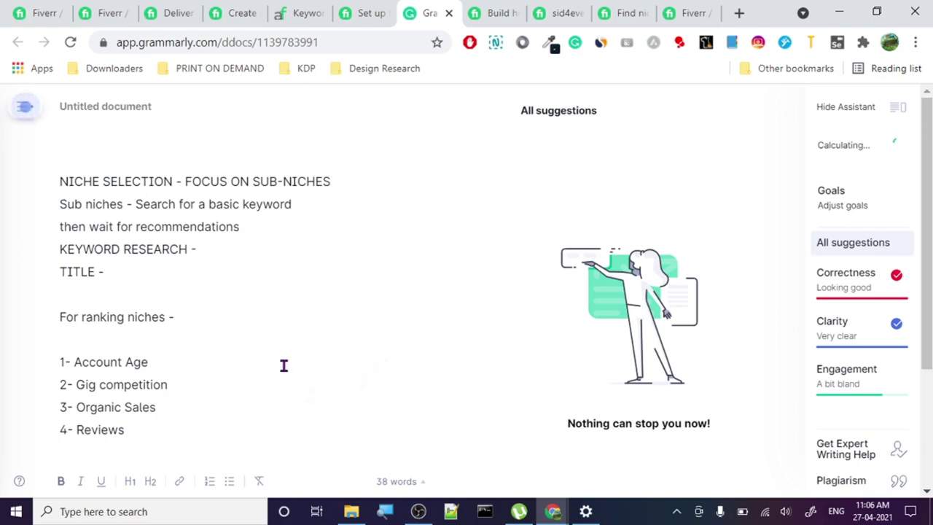
Step: Complete the KEYWORD RESEARCH line with the note "LOW COMPETATION - HIGH DEMAND"
{"action": "left_click_drag", "start_coordinate": [127, 205], "coordinate": [243, 227]}
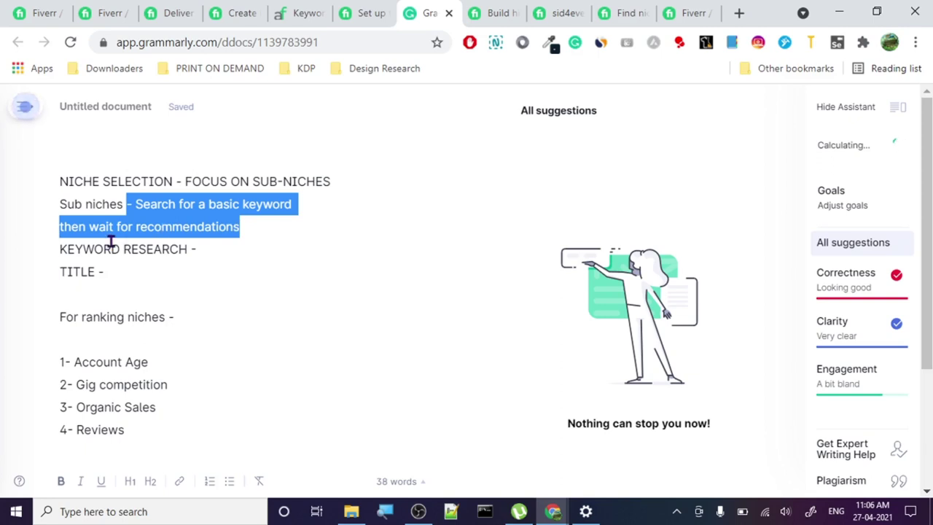
{"action": "left_click", "coordinate": [204, 260]}
{"action": "left_click", "coordinate": [200, 251]}
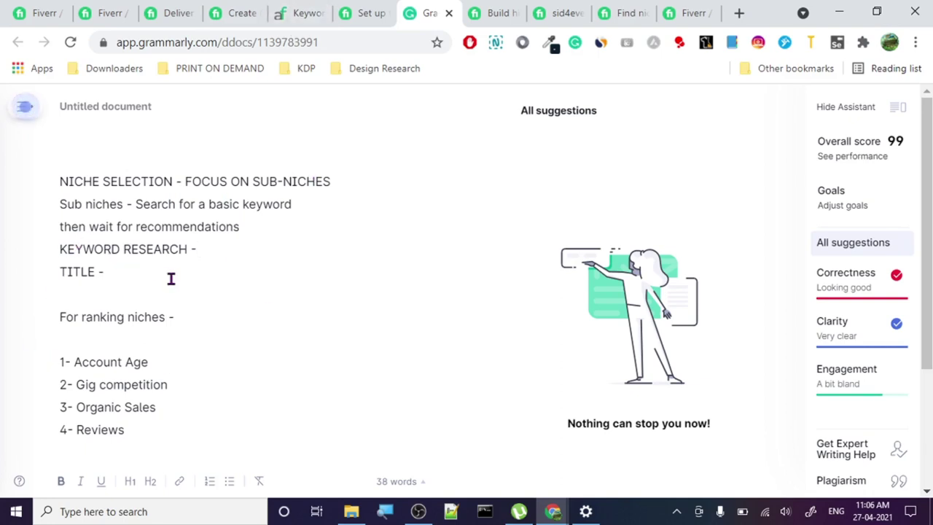
{"action": "type", "text": "LOW COMP"}
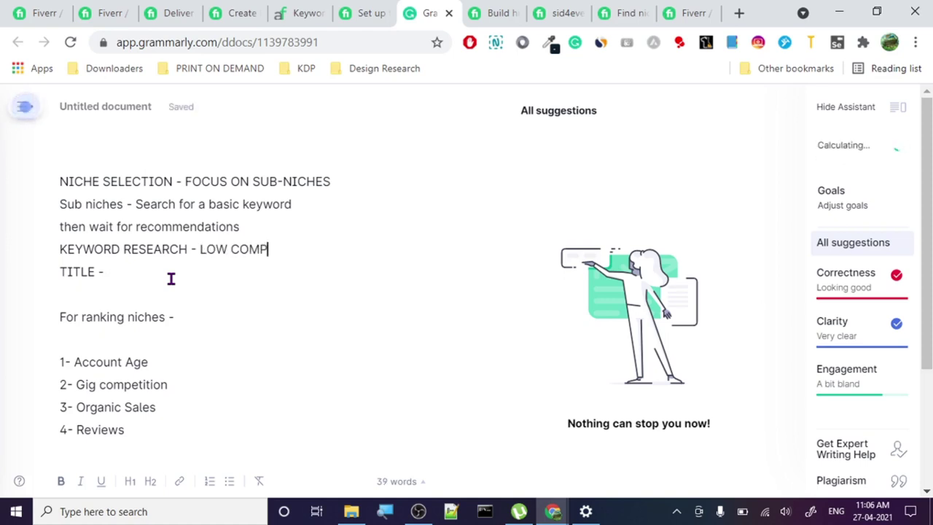
{"action": "type", "text": "ETATION "}
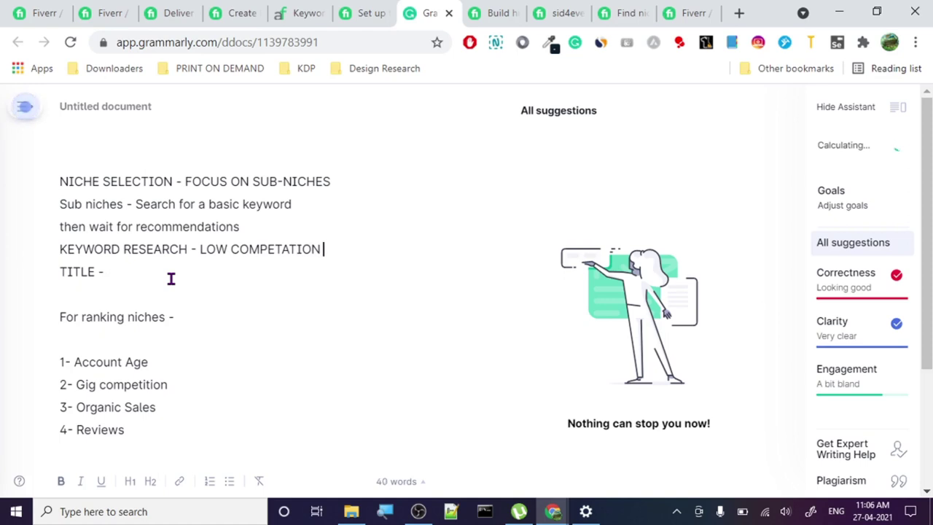
{"action": "type", "text": "- HIGH DE"}
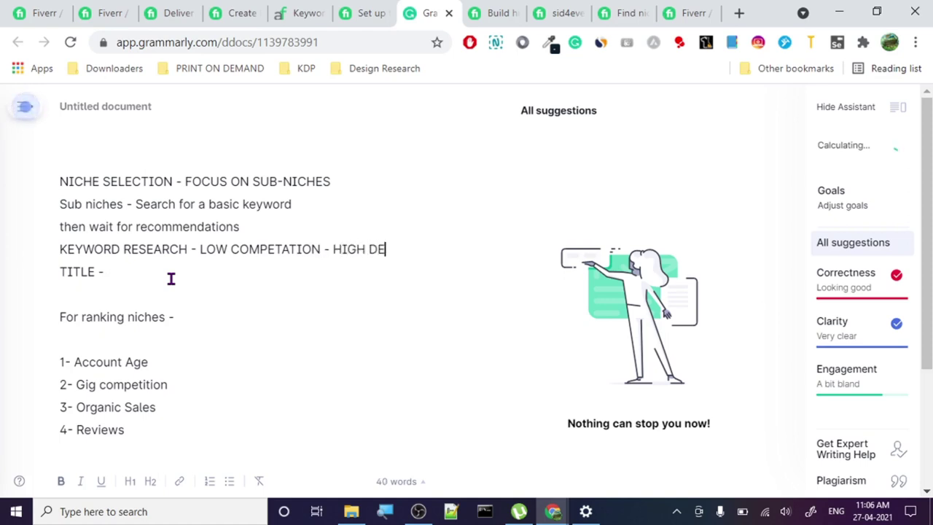
{"action": "type", "text": "Mnd goal"}
{"action": "key", "text": "BackSpace"}
{"action": "key", "text": "BackSpace"}
{"action": "key", "text": "BackSpace"}
{"action": "key", "text": "BackSpace"}
{"action": "key", "text": "BackSpace"}
{"action": "key", "text": "BackSpace"}
{"action": "key", "text": "BackSpace"}
{"action": "type", "text": "and"}
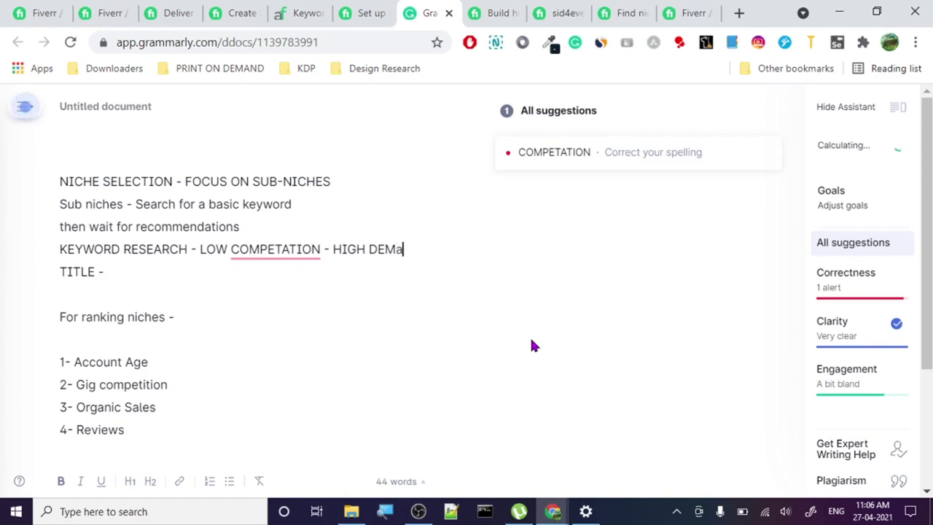
{"action": "key", "text": "BackSpace"}
{"action": "key", "text": "BackSpace"}
{"action": "key", "text": "BackSpace"}
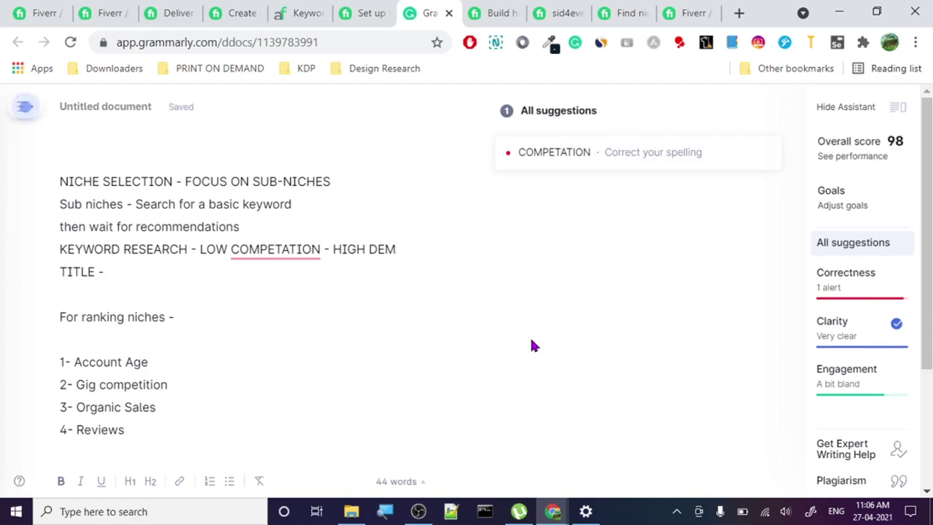
{"action": "type", "text": "AND"}
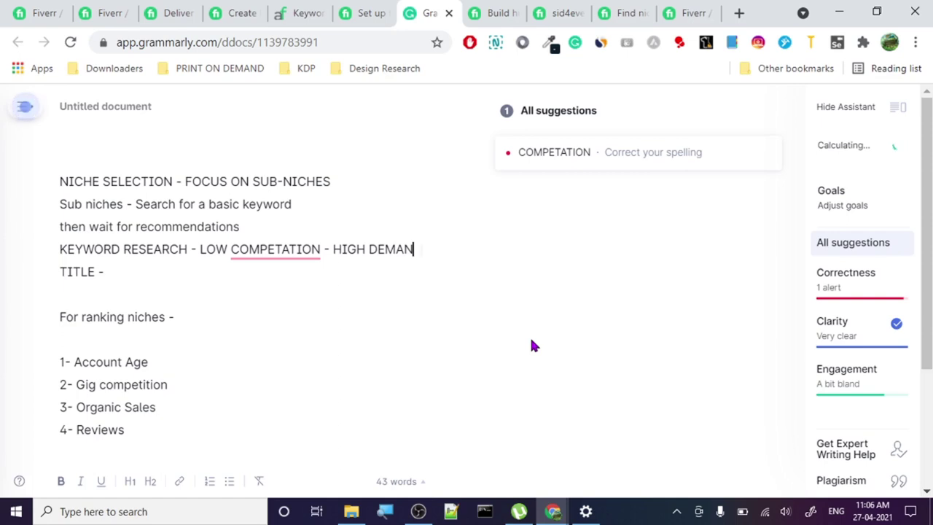
Step: Accept the suggested spelling "COMPETITION" in the KEYWORD RESEARCH line and place the cursor at the end of the TITLE line
{"action": "left_click", "coordinate": [260, 251]}
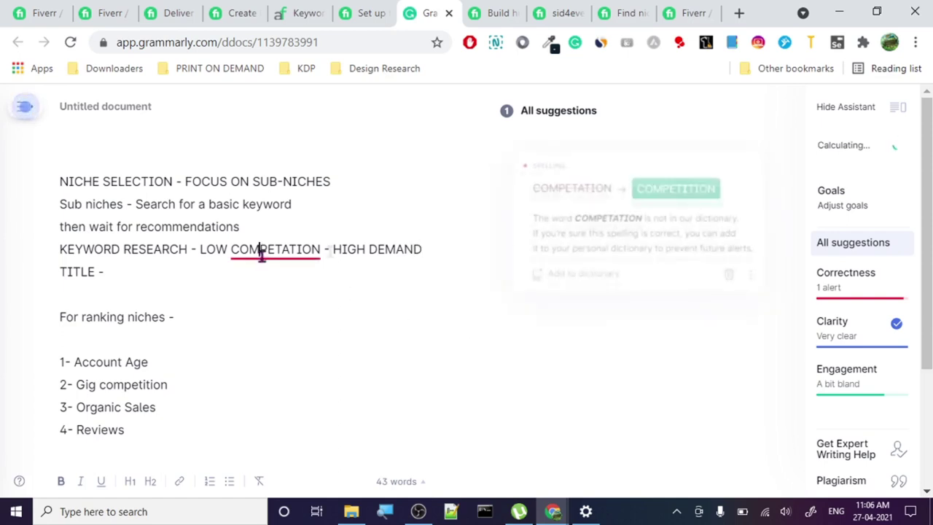
{"action": "left_click", "coordinate": [638, 244]}
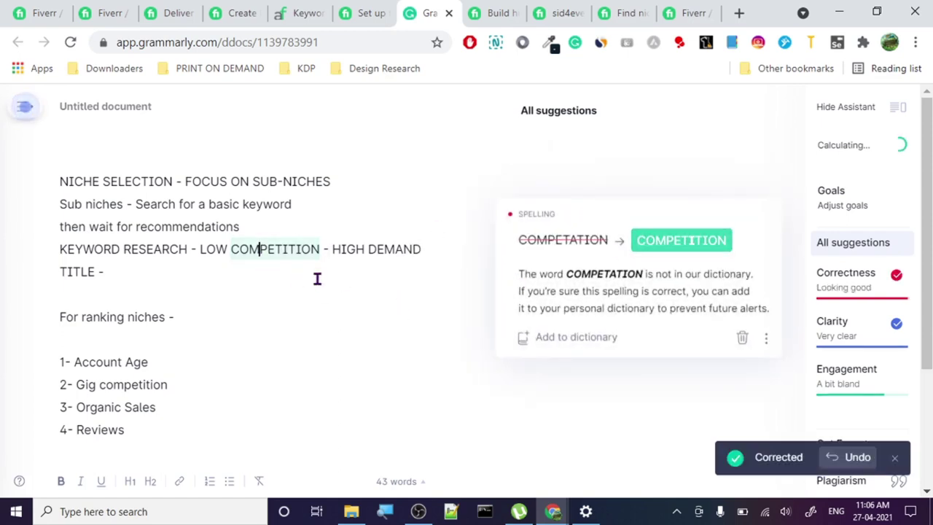
{"action": "left_click", "coordinate": [317, 276]}
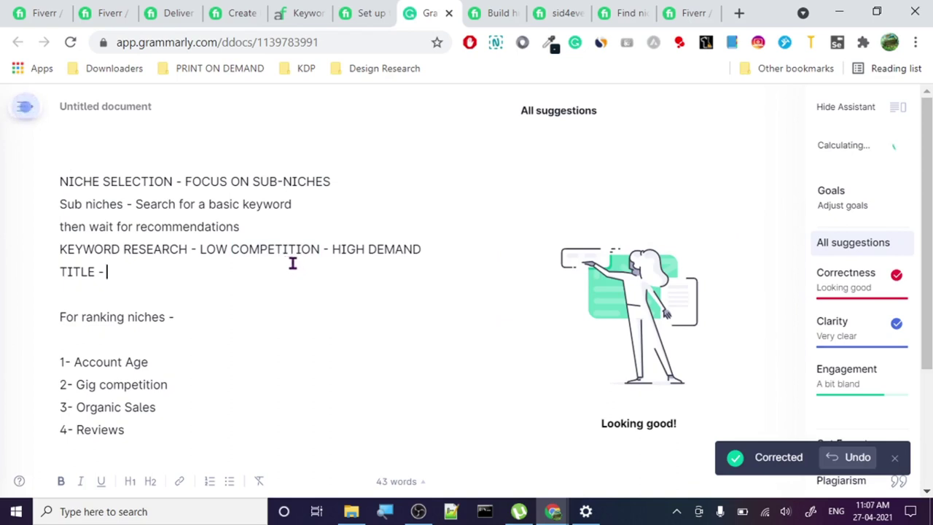
Step: Replace the hyphen before "HIGH DEMAND" in the KEYWORD RESEARCH line with a plus sign
{"action": "left_click", "coordinate": [194, 248]}
{"action": "left_click", "coordinate": [331, 249]}
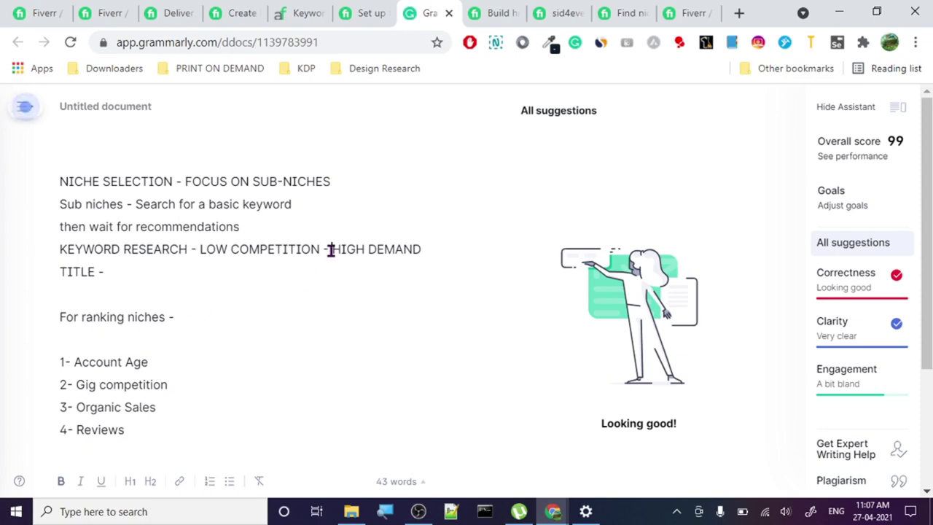
{"action": "key", "text": "BackSpace"}
{"action": "type", "text": "+"}
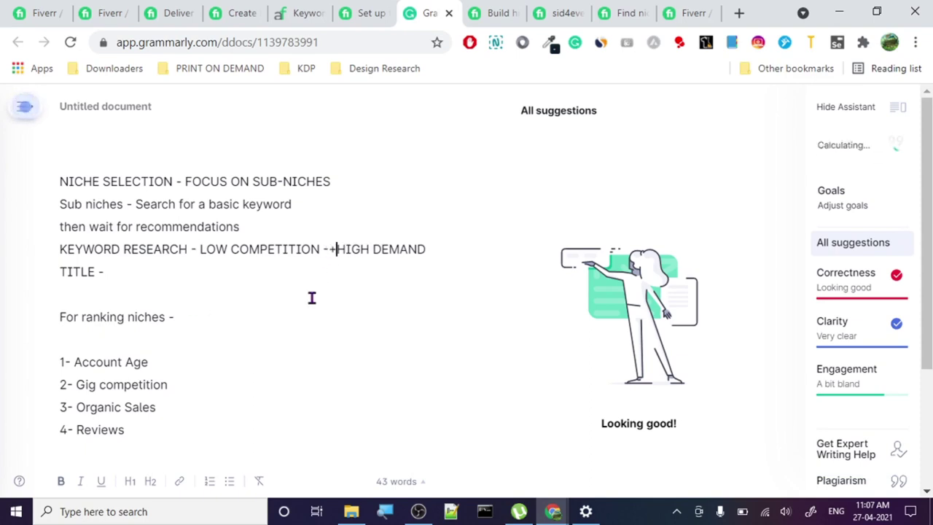
{"action": "key", "text": "Left"}
{"action": "key", "text": "BackSpace"}
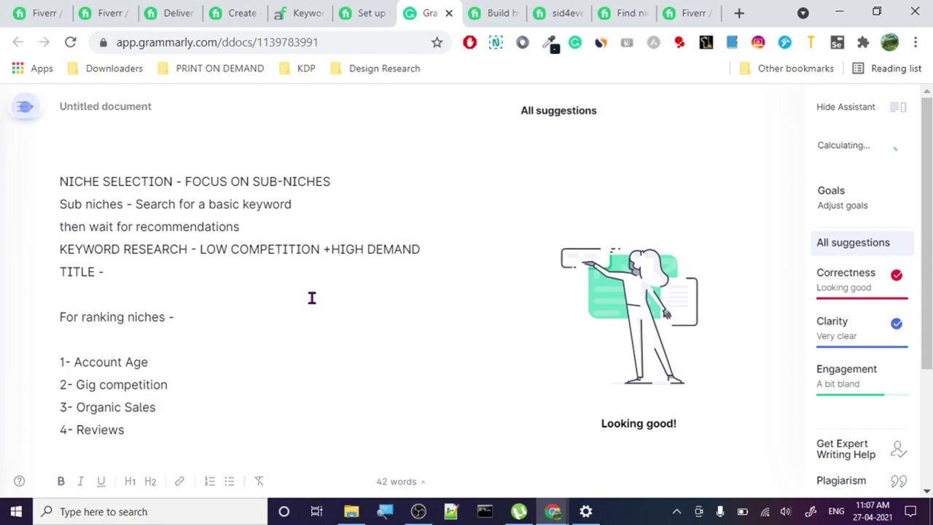
Step: Look over the open 4K T-shirt design gig and the Fiverr search results for "etsy" and "redbubble" for example gig titles
{"action": "left_click", "coordinate": [165, 12]}
{"action": "scroll", "coordinate": [314, 249], "scroll_direction": "up", "scroll_amount": 15}
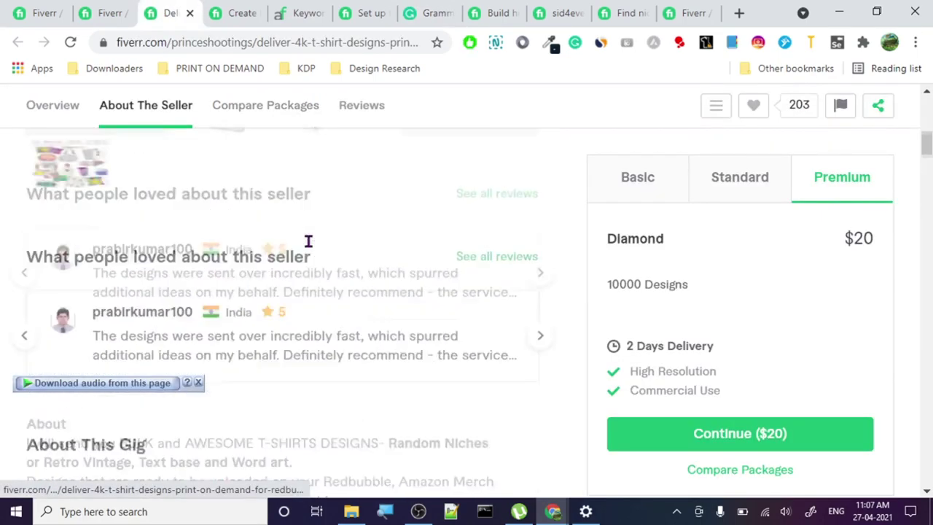
{"action": "left_click", "coordinate": [81, 12]}
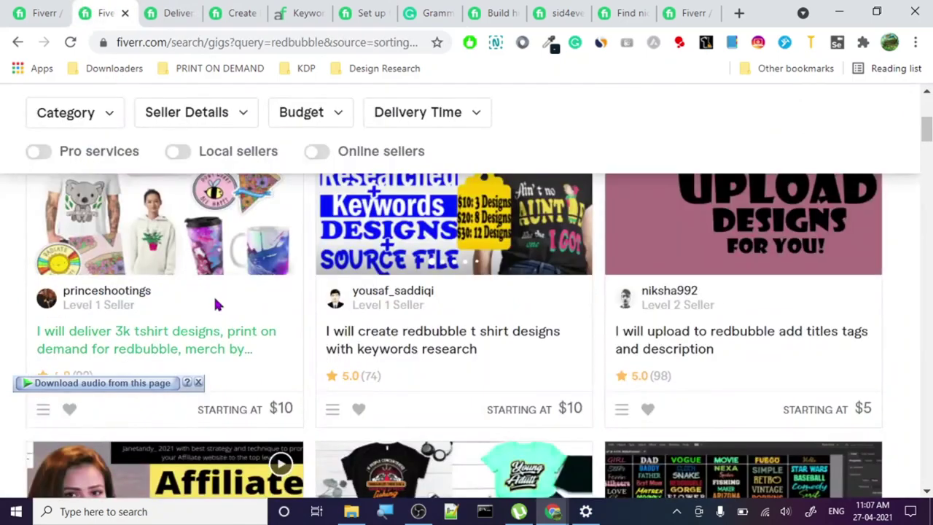
{"action": "scroll", "coordinate": [213, 295], "scroll_direction": "up", "scroll_amount": 4}
{"action": "left_click", "coordinate": [43, 10]}
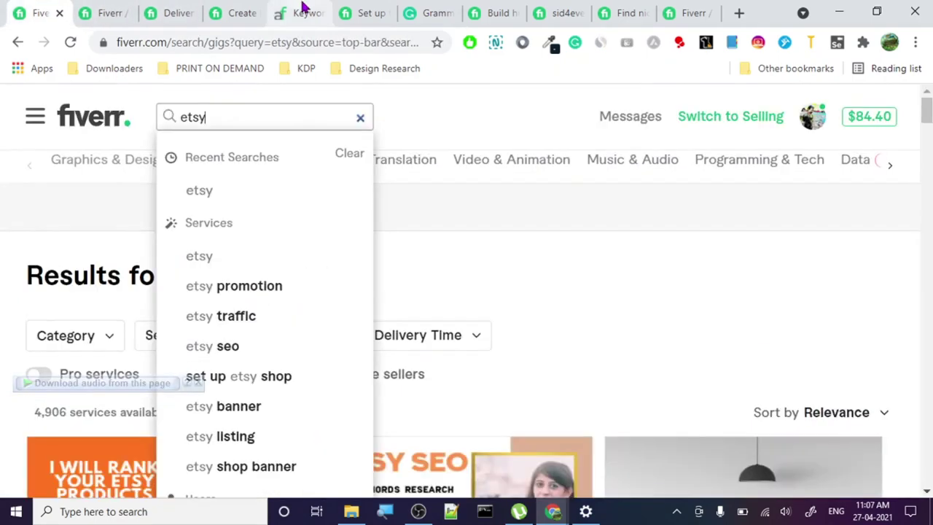
{"action": "left_click", "coordinate": [127, 8]}
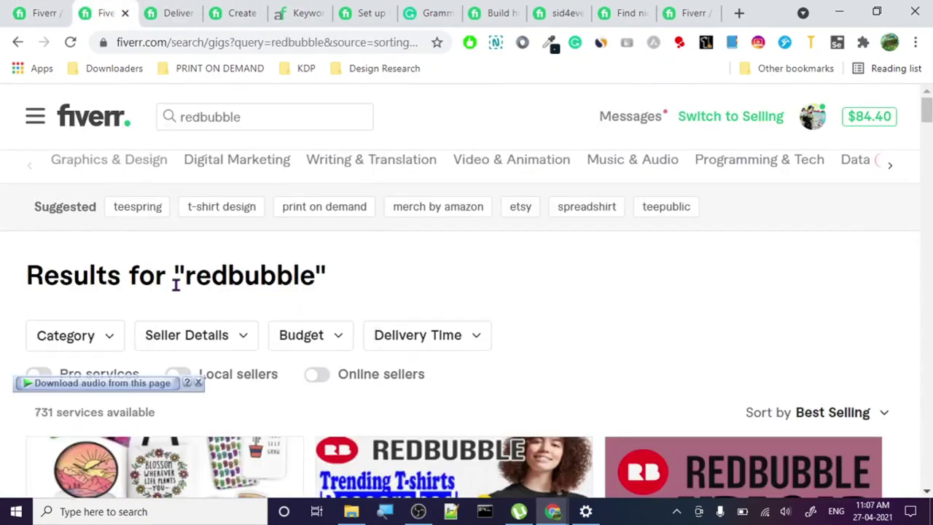
{"action": "scroll", "coordinate": [171, 280], "scroll_direction": "down", "scroll_amount": 4}
{"action": "right_click", "coordinate": [448, 338]}
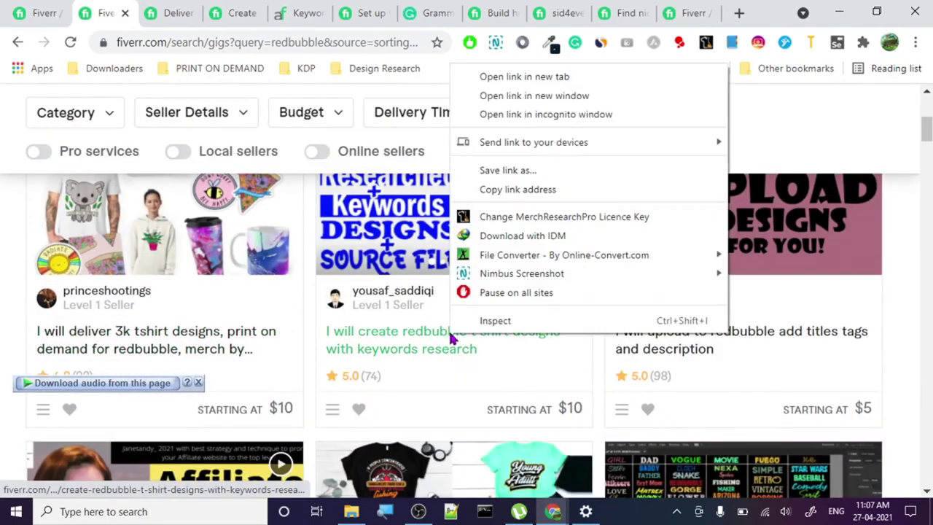
{"action": "left_click", "coordinate": [903, 218]}
{"action": "scroll", "coordinate": [907, 210], "scroll_direction": "up", "scroll_amount": 4}
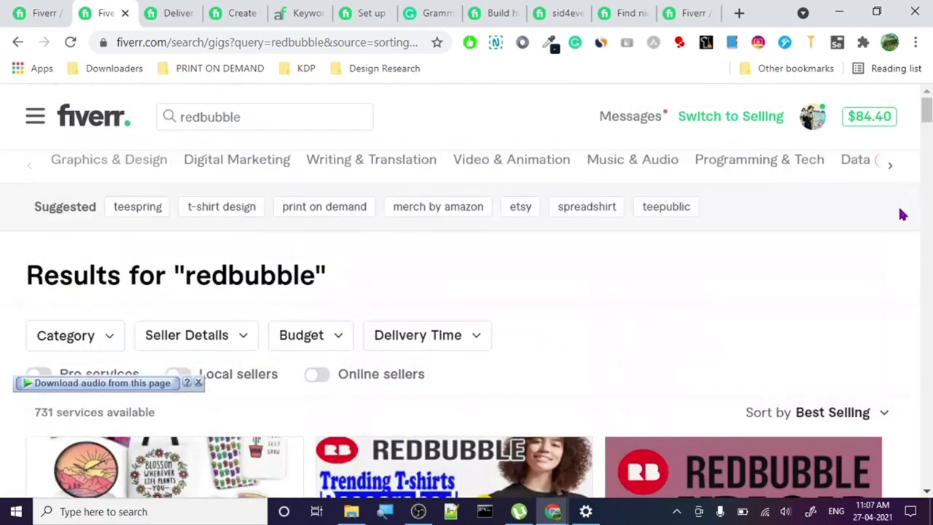
Step: Sort the "redbubble" search results by Relevance
{"action": "left_click", "coordinate": [824, 412]}
{"action": "scroll", "coordinate": [806, 354], "scroll_direction": "down", "scroll_amount": 2}
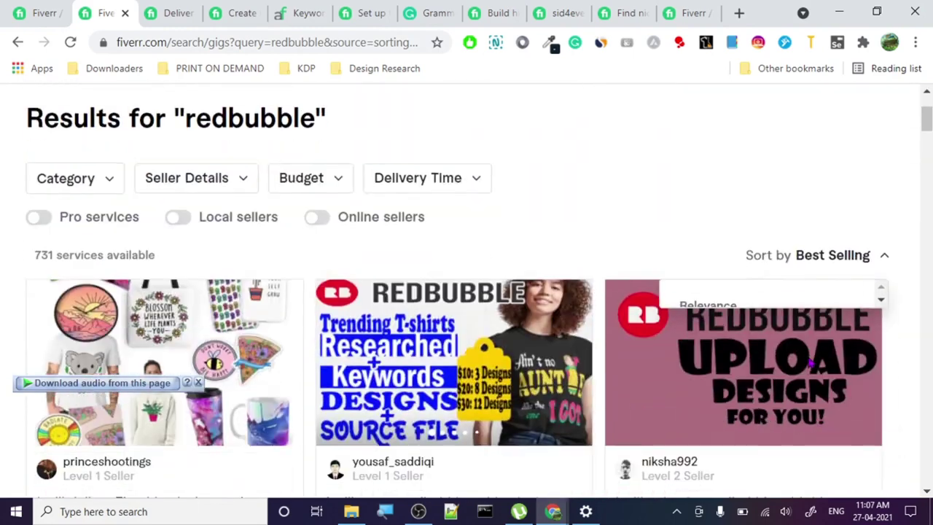
{"action": "scroll", "coordinate": [776, 292], "scroll_direction": "up", "scroll_amount": 2}
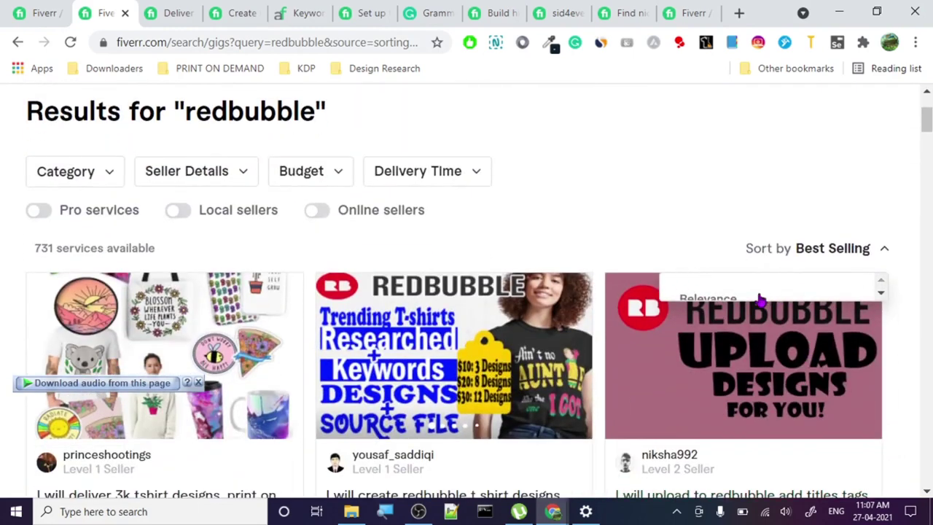
{"action": "left_click", "coordinate": [743, 288]}
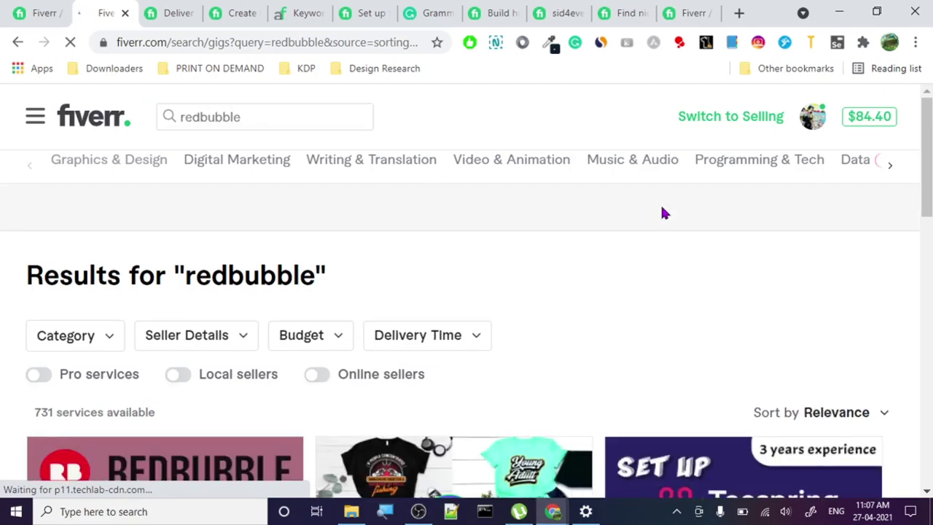
Step: Open the gig about setting up a Teespring or Redbubble store with up to 100 designs in a new tab and view it
{"action": "scroll", "coordinate": [598, 121], "scroll_direction": "down", "scroll_amount": 6}
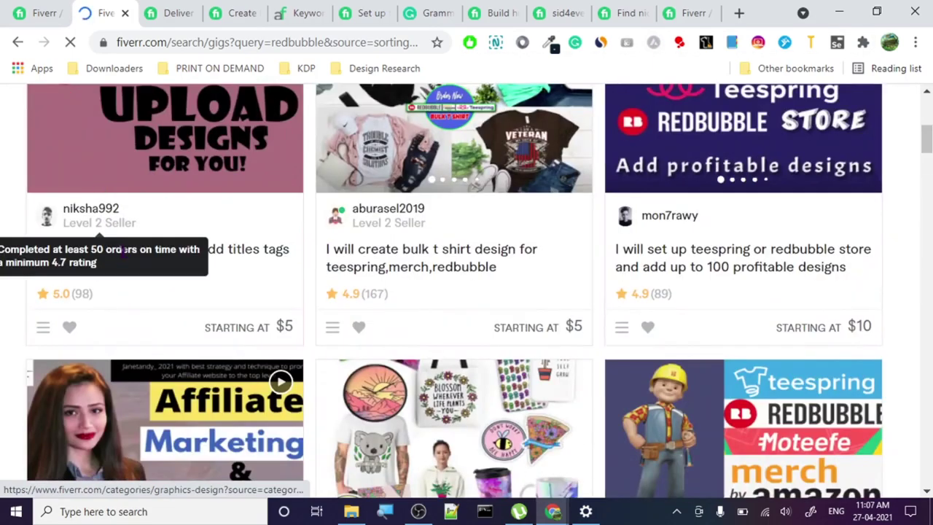
{"action": "right_click", "coordinate": [725, 266]}
{"action": "left_click", "coordinate": [635, 244]}
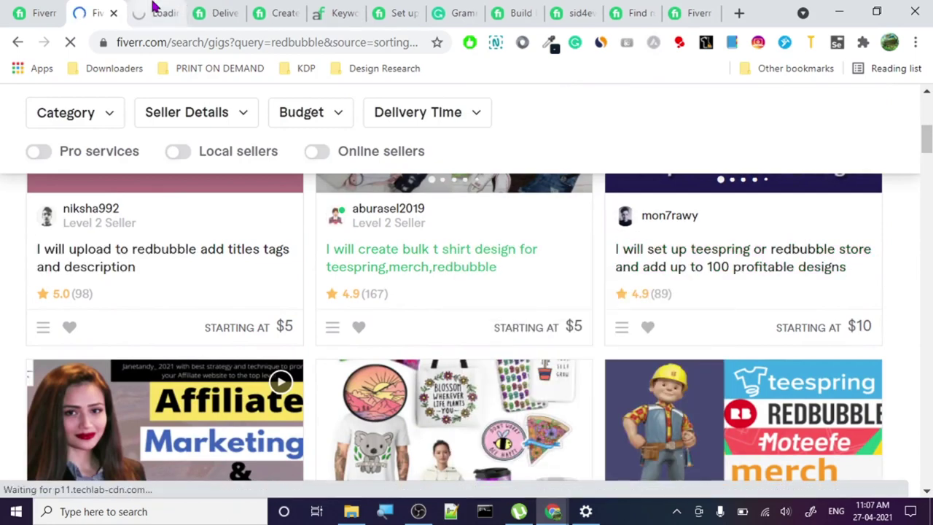
{"action": "left_click", "coordinate": [155, 8]}
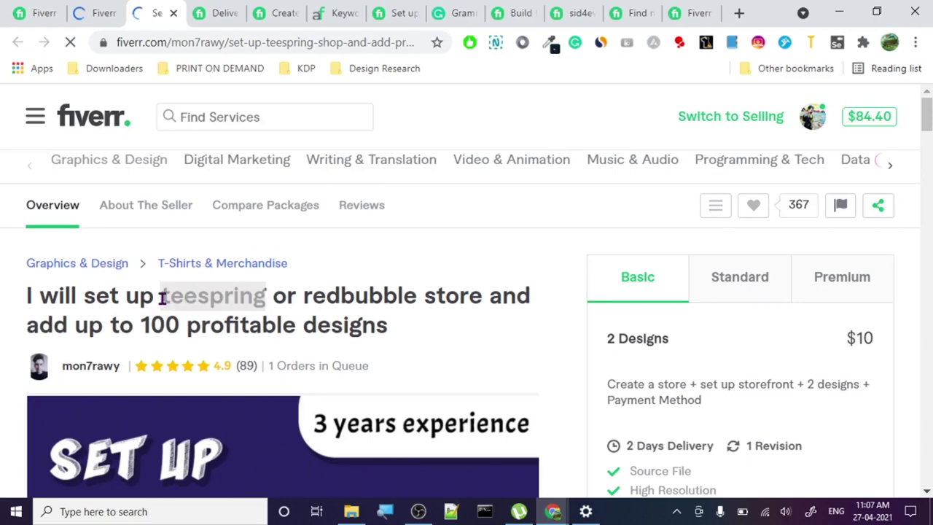
{"action": "triple_click", "coordinate": [158, 297]}
{"action": "left_click", "coordinate": [164, 298]}
{"action": "right_click", "coordinate": [164, 297]}
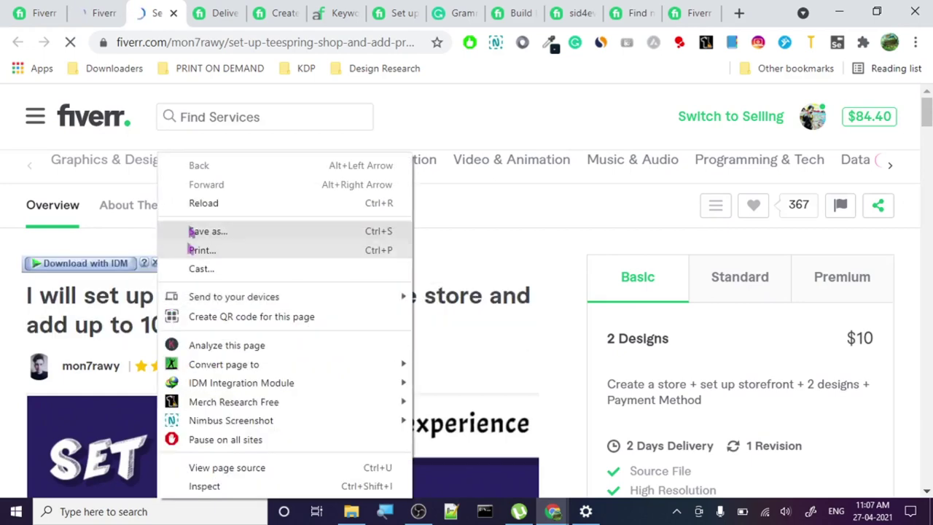
{"action": "left_click", "coordinate": [22, 319]}
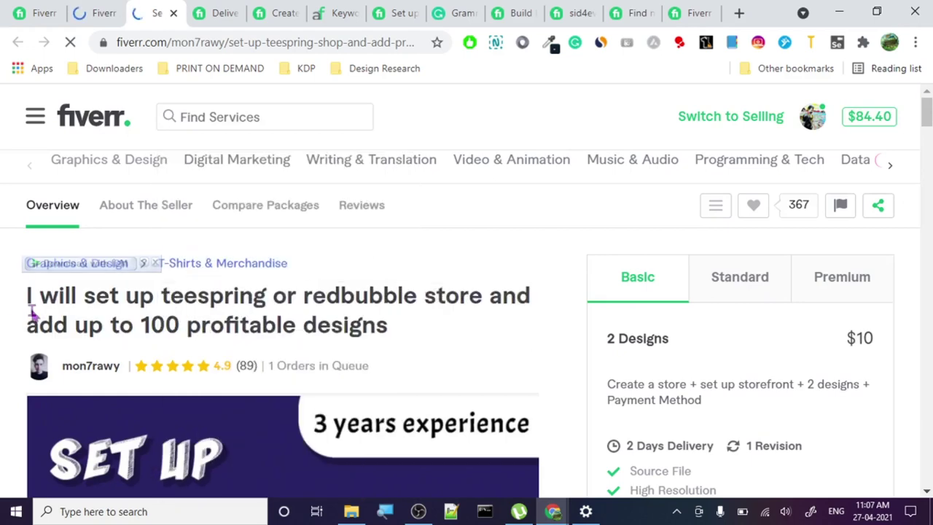
Step: Copy the full title of the Teespring or Redbubble store gig and paste it after "TITLE -" in the Grammarly document
{"action": "triple_click", "coordinate": [31, 315]}
{"action": "key", "text": "ctrl+c"}
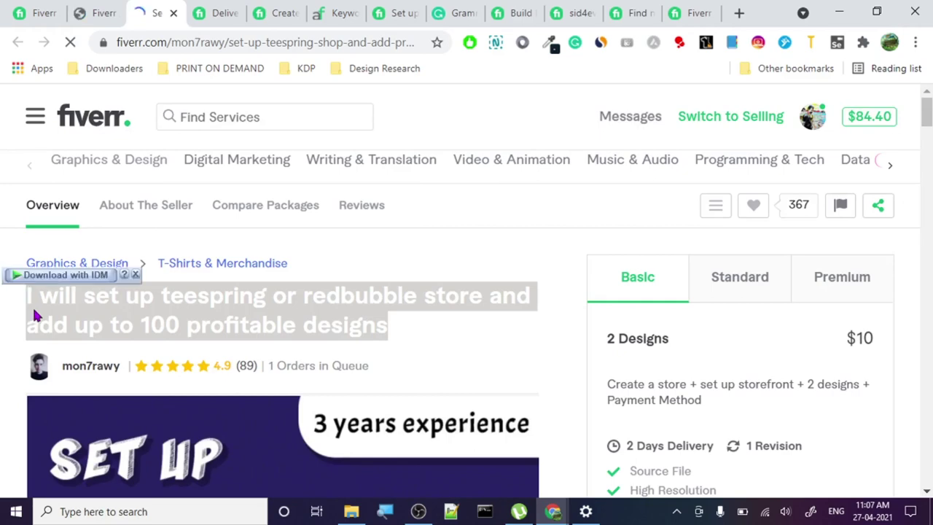
{"action": "left_click", "coordinate": [456, 12]}
{"action": "left_click", "coordinate": [166, 273]}
{"action": "key", "text": "ctrl+v"}
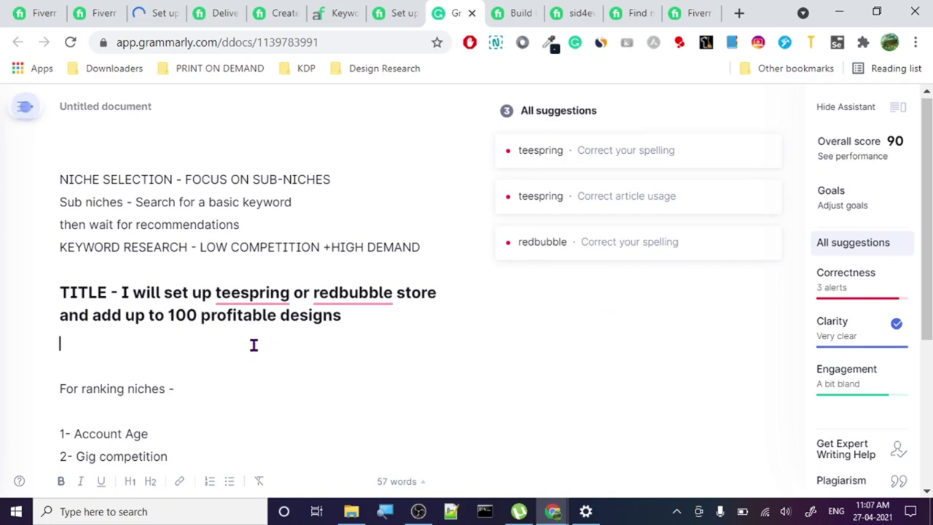
Step: Add the note "For purchases you need reviews." below the ranking list, leaving a blank line after item 4
{"action": "scroll", "coordinate": [207, 352], "scroll_direction": "down", "scroll_amount": 2}
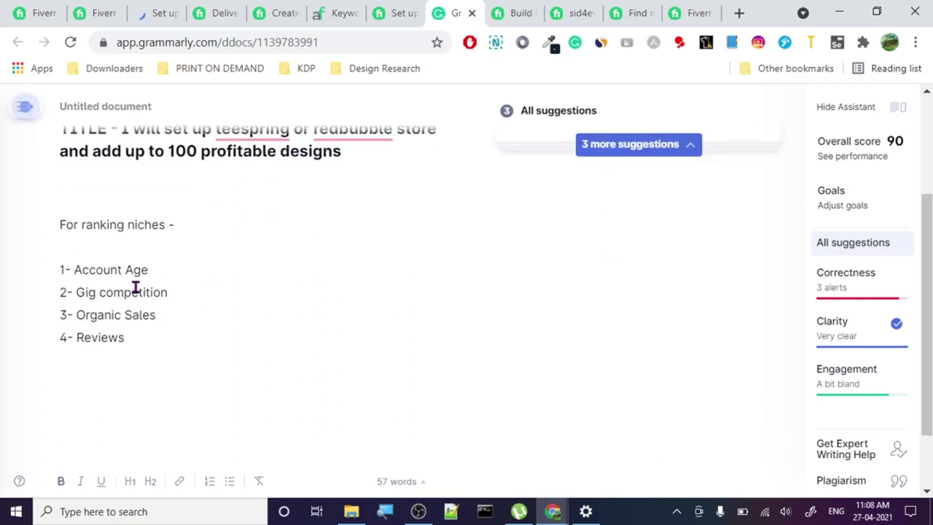
{"action": "scroll", "coordinate": [133, 289], "scroll_direction": "up", "scroll_amount": 2}
{"action": "scroll", "coordinate": [125, 342], "scroll_direction": "down", "scroll_amount": 1}
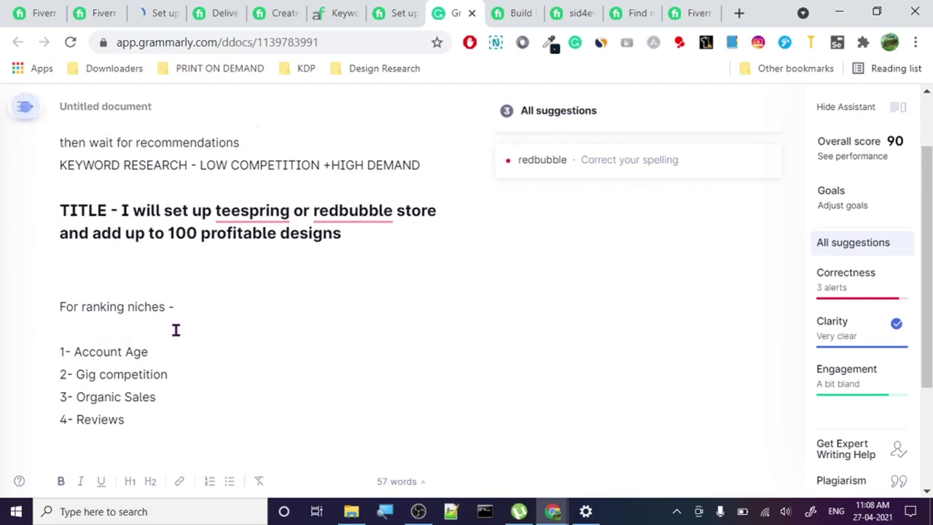
{"action": "scroll", "coordinate": [174, 329], "scroll_direction": "down", "scroll_amount": 2}
{"action": "left_click", "coordinate": [153, 303]}
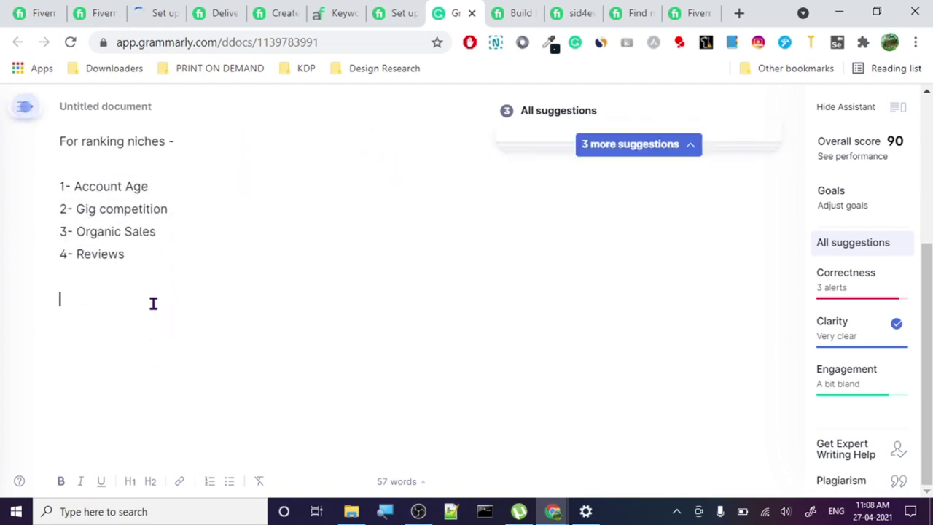
{"action": "type", "text": "purchases"}
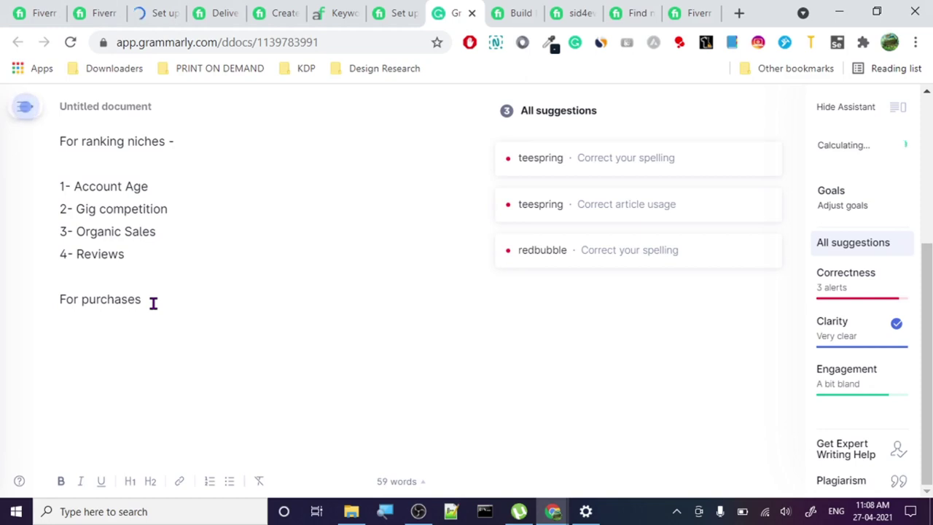
{"action": "type", "text": " you need"}
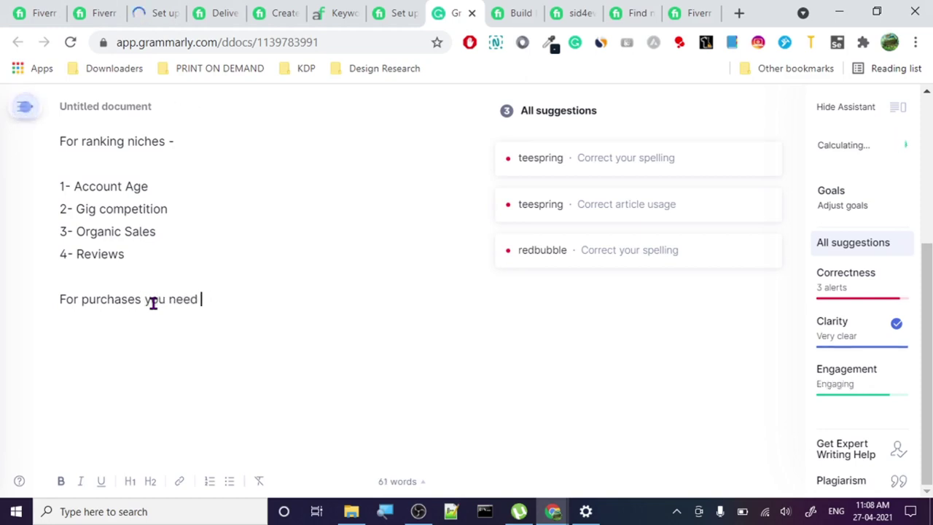
{"action": "type", "text": " reviews"}
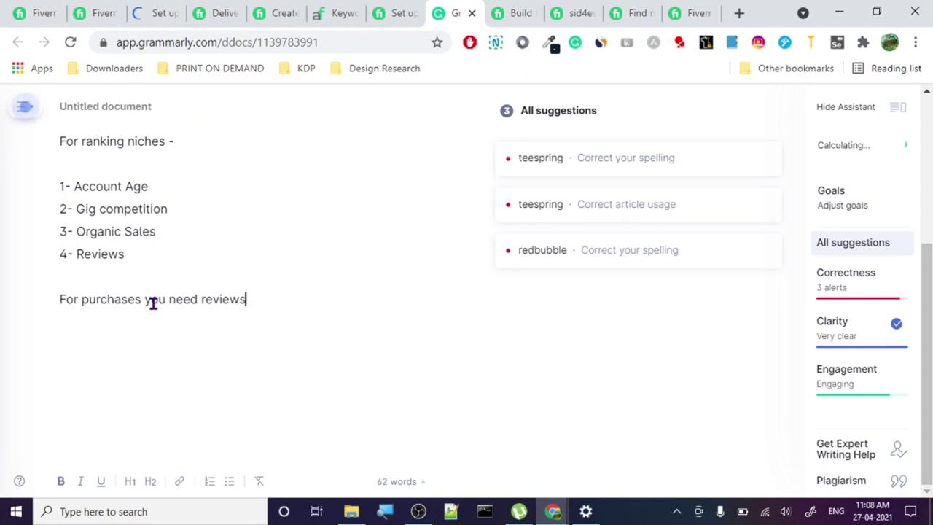
{"action": "type", "text": ". A"}
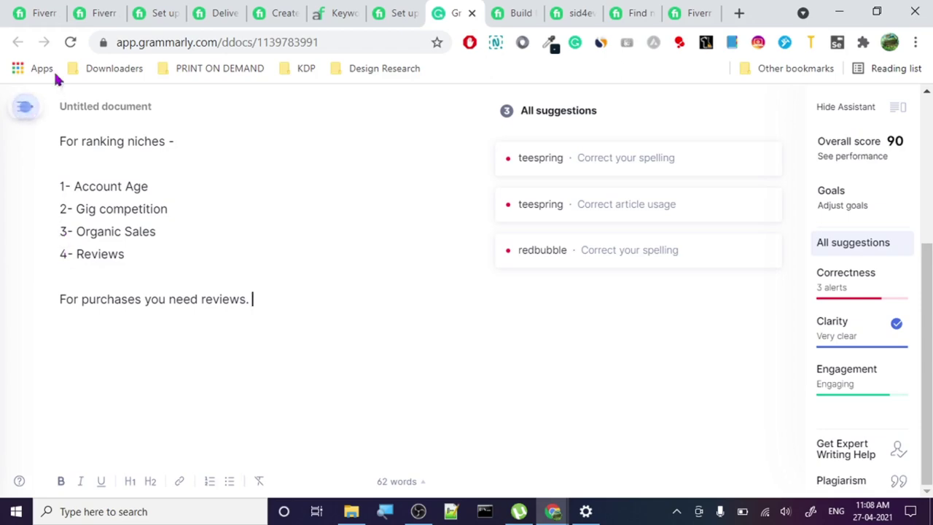
Step: Review the title note in the Grammarly document, browse the open gig pages, and activate the gig title field in the new gig form
{"action": "scroll", "coordinate": [106, 247], "scroll_direction": "up", "scroll_amount": 3}
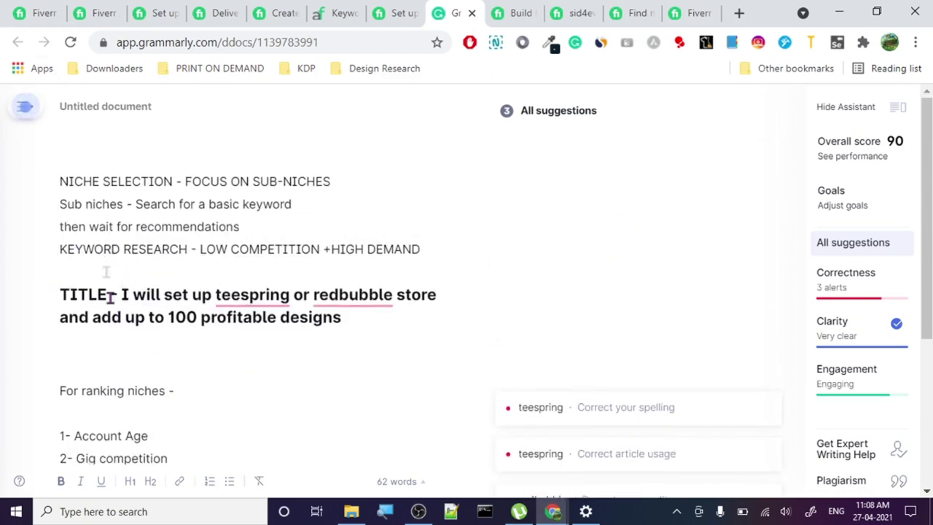
{"action": "scroll", "coordinate": [87, 373], "scroll_direction": "down", "scroll_amount": 2}
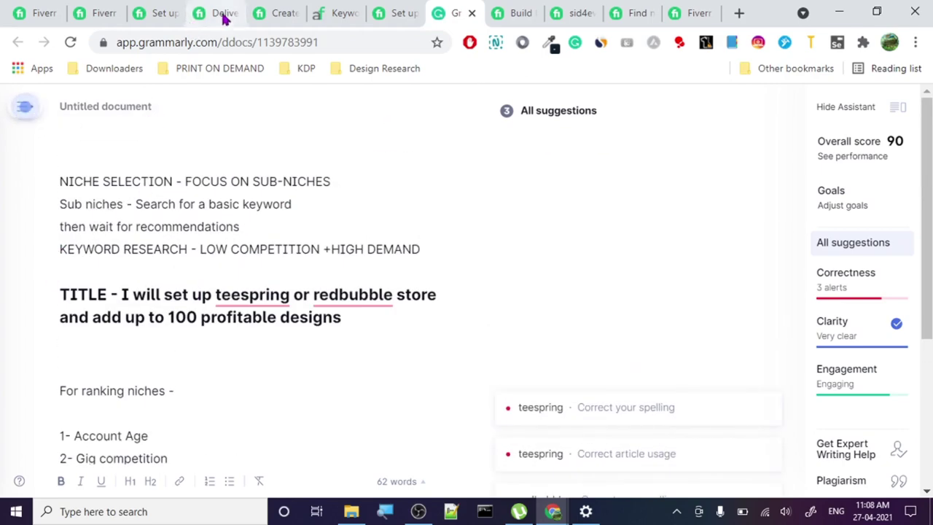
{"action": "left_click", "coordinate": [285, 12]}
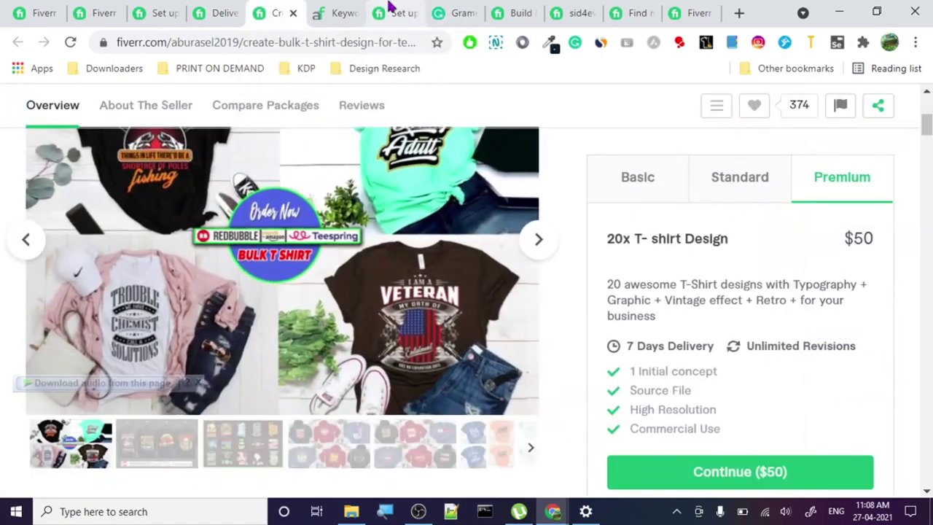
{"action": "left_click", "coordinate": [625, 13]}
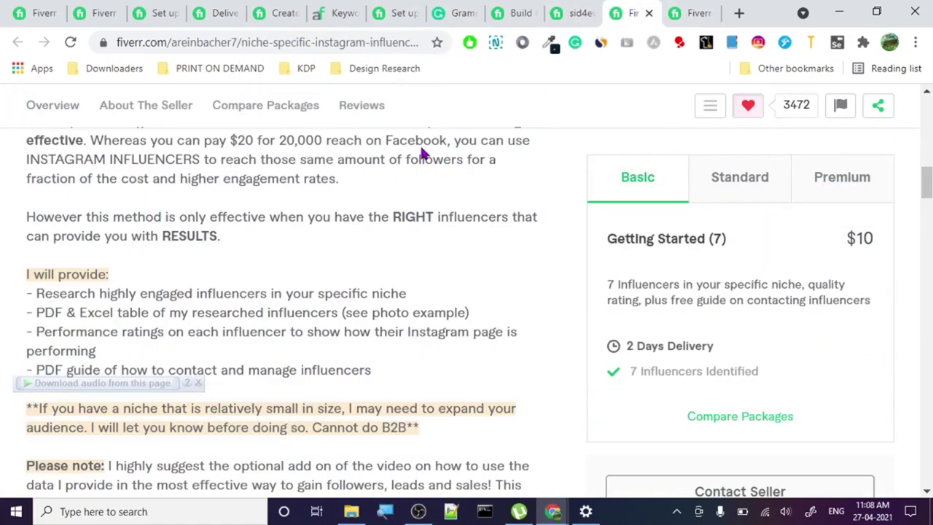
{"action": "scroll", "coordinate": [419, 155], "scroll_direction": "up", "scroll_amount": 10}
{"action": "left_click", "coordinate": [395, 11]}
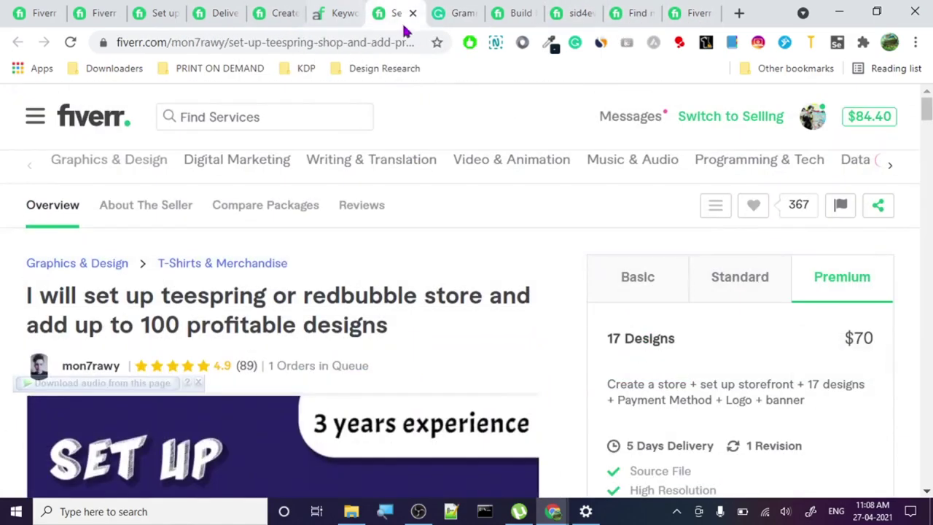
{"action": "left_click", "coordinate": [452, 12]}
{"action": "left_click", "coordinate": [498, 13]}
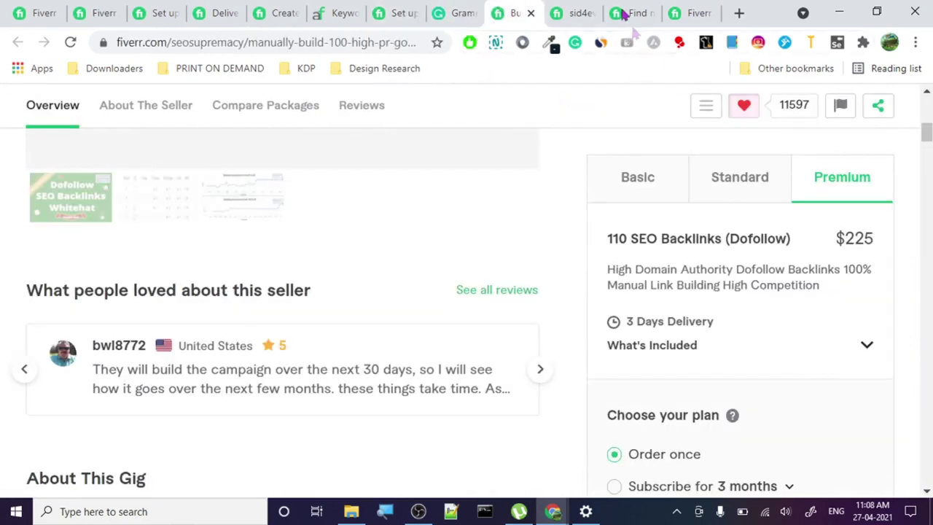
{"action": "left_click", "coordinate": [573, 7]}
{"action": "left_click", "coordinate": [625, 9]}
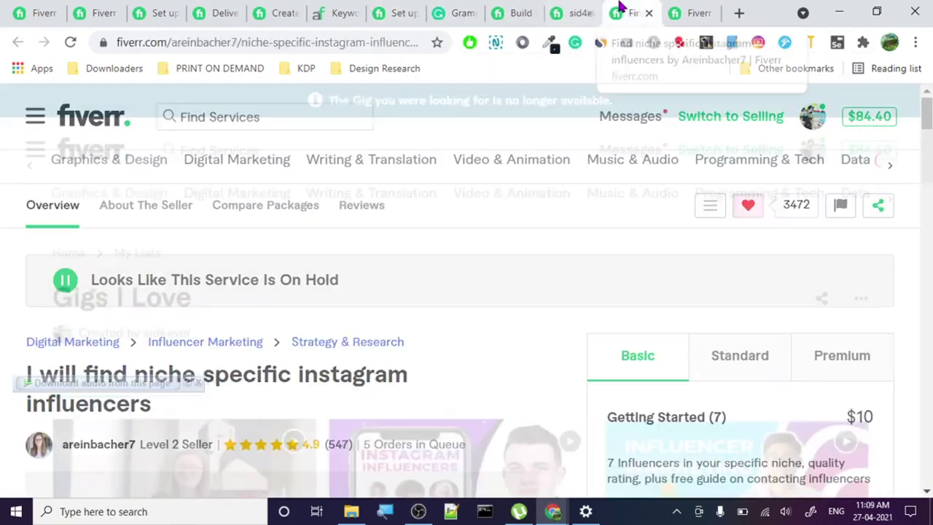
{"action": "left_click", "coordinate": [680, 13]}
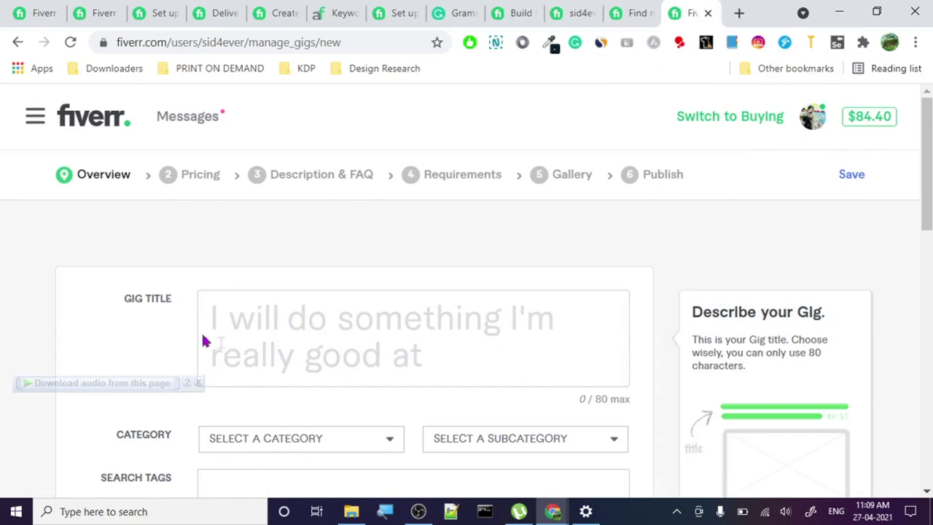
{"action": "left_click", "coordinate": [209, 312]}
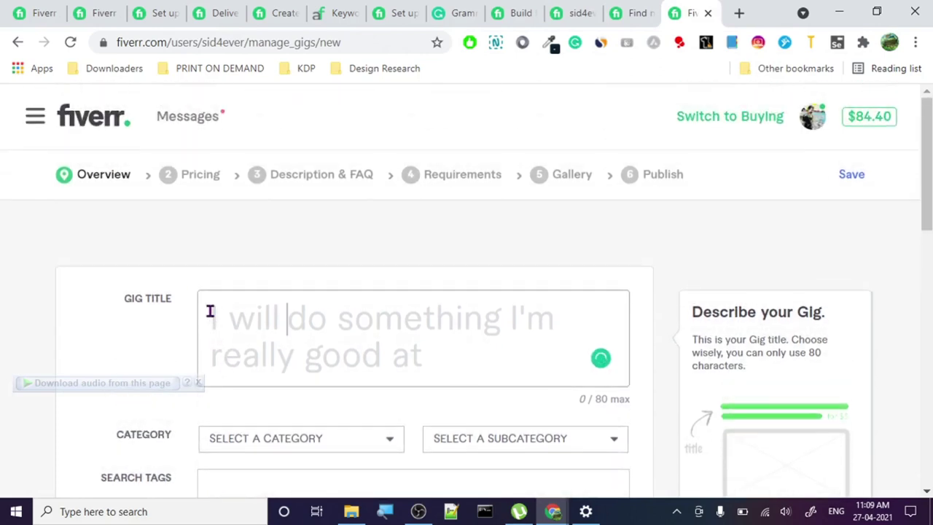
Step: Return to the Teespring or Redbubble store gig and examine its title as an example
{"action": "left_click", "coordinate": [93, 12]}
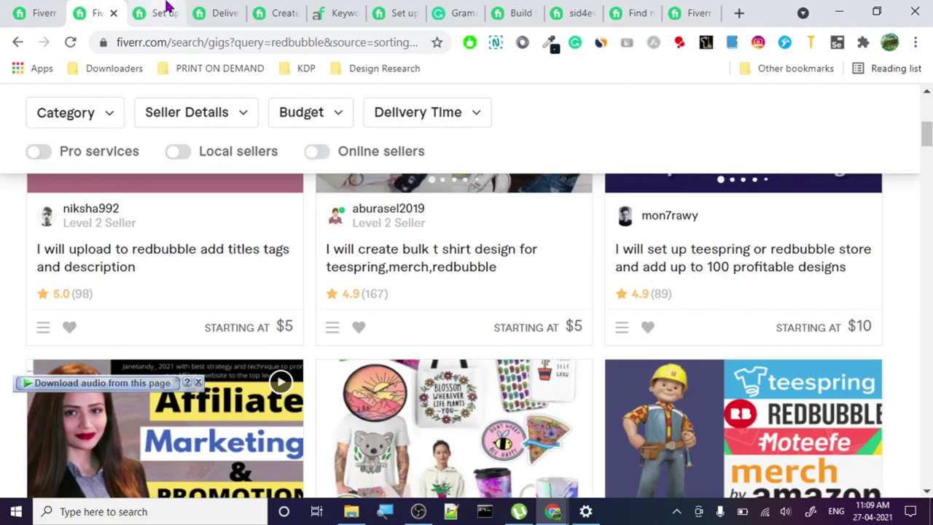
{"action": "left_click", "coordinate": [166, 9]}
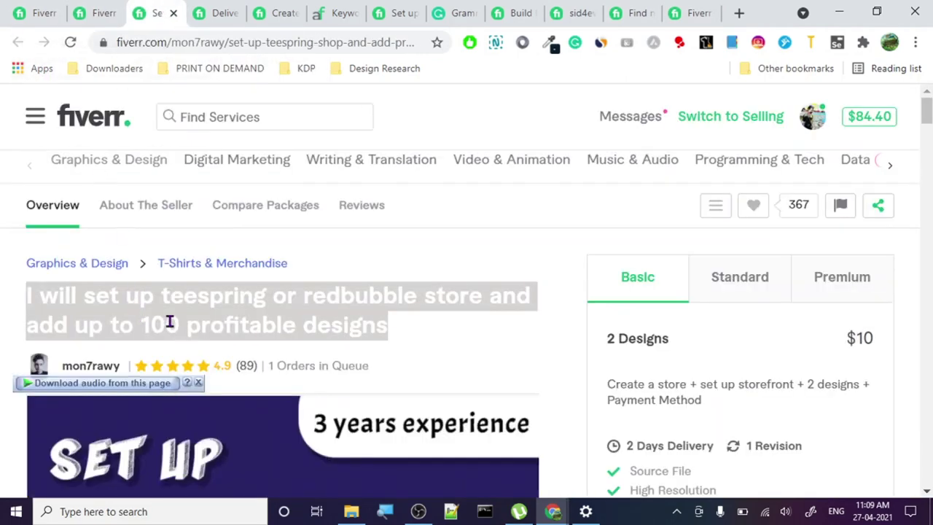
{"action": "left_click", "coordinate": [169, 322]}
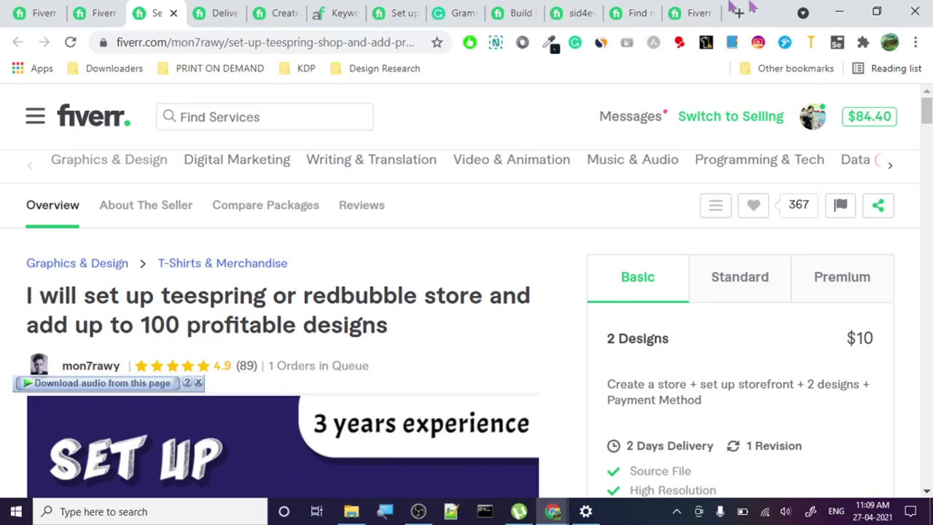
Step: Look over the category options in the new gig form and set the category to Writing & Translation
{"action": "left_click", "coordinate": [696, 10]}
{"action": "scroll", "coordinate": [241, 306], "scroll_direction": "down", "scroll_amount": 3}
{"action": "left_click", "coordinate": [302, 273]}
{"action": "scroll", "coordinate": [241, 350], "scroll_direction": "down", "scroll_amount": 2}
{"action": "scroll", "coordinate": [257, 404], "scroll_direction": "up", "scroll_amount": 2}
{"action": "scroll", "coordinate": [255, 403], "scroll_direction": "up", "scroll_amount": 3}
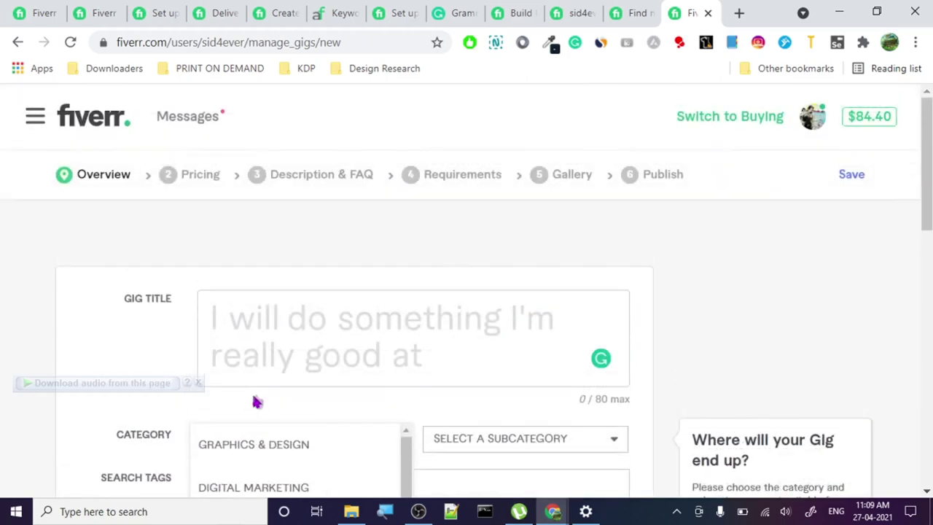
{"action": "scroll", "coordinate": [154, 406], "scroll_direction": "down", "scroll_amount": 4}
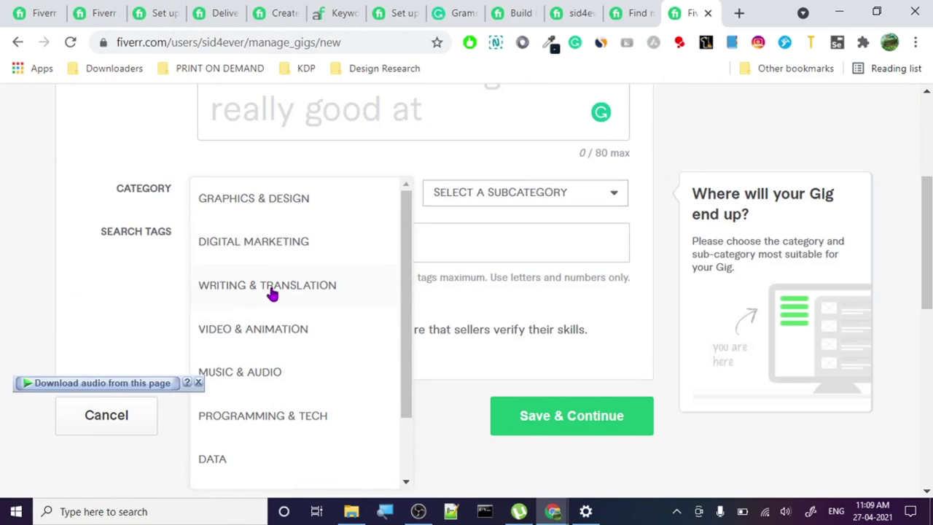
{"action": "left_click", "coordinate": [271, 293]}
Step: Change the new gig's category to Music & Audio
{"action": "left_click", "coordinate": [231, 201]}
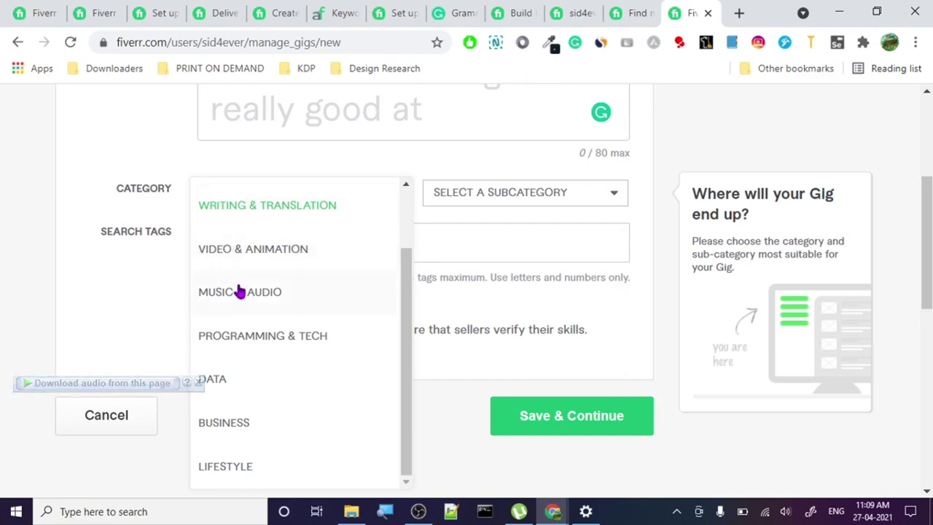
{"action": "scroll", "coordinate": [240, 292], "scroll_direction": "up", "scroll_amount": 2}
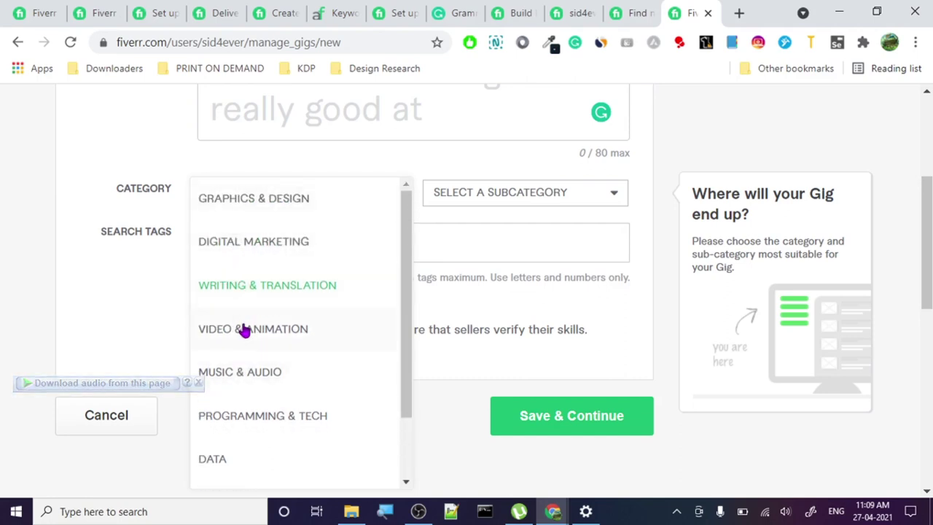
{"action": "scroll", "coordinate": [242, 328], "scroll_direction": "down", "scroll_amount": 2}
{"action": "left_click", "coordinate": [243, 291]}
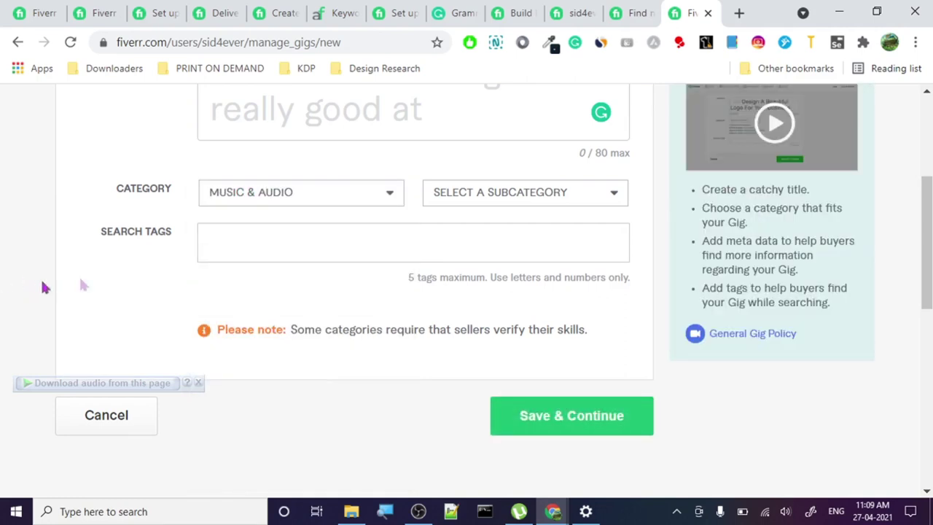
Step: Browse the Music & Audio subcategories without choosing one, and place the cursor in the search tags field
{"action": "left_click", "coordinate": [452, 194]}
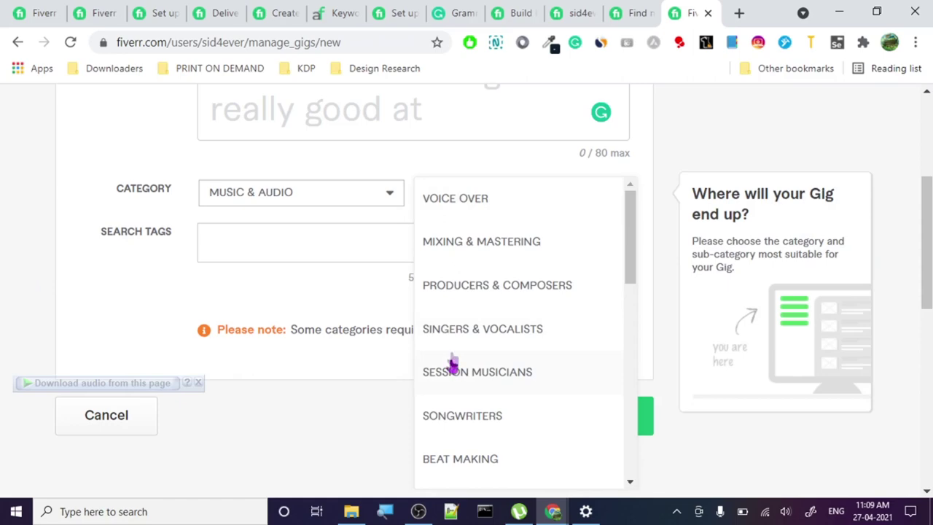
{"action": "scroll", "coordinate": [452, 368], "scroll_direction": "up", "scroll_amount": 3}
{"action": "scroll", "coordinate": [458, 337], "scroll_direction": "down", "scroll_amount": 5}
{"action": "scroll", "coordinate": [464, 361], "scroll_direction": "up", "scroll_amount": 3}
{"action": "scroll", "coordinate": [362, 367], "scroll_direction": "down", "scroll_amount": 1}
{"action": "scroll", "coordinate": [467, 358], "scroll_direction": "down", "scroll_amount": 3}
{"action": "left_click", "coordinate": [272, 239]}
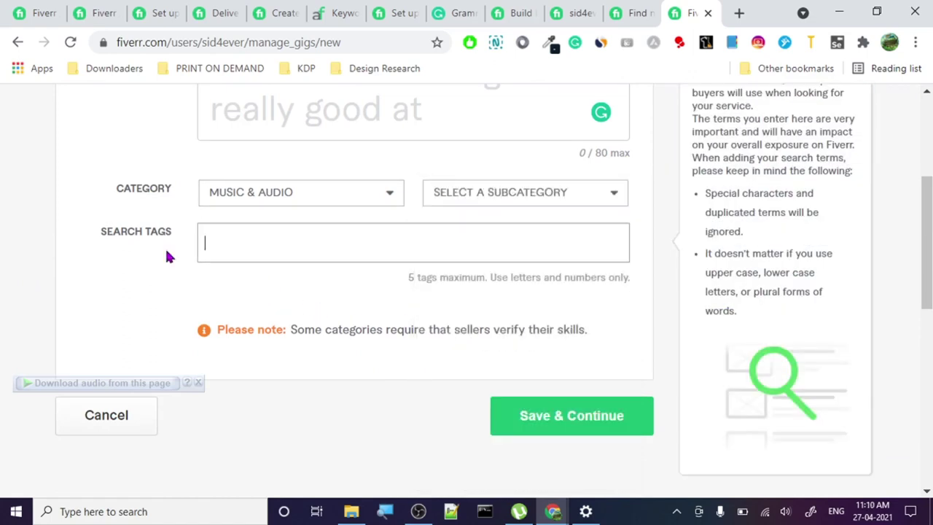
Step: Examine the Fivlytics analytics for "redbubble" and the Fiverr search suggestions for "etsy" as sources for search tags
{"action": "left_click", "coordinate": [321, 11]}
{"action": "scroll", "coordinate": [268, 285], "scroll_direction": "up", "scroll_amount": 2}
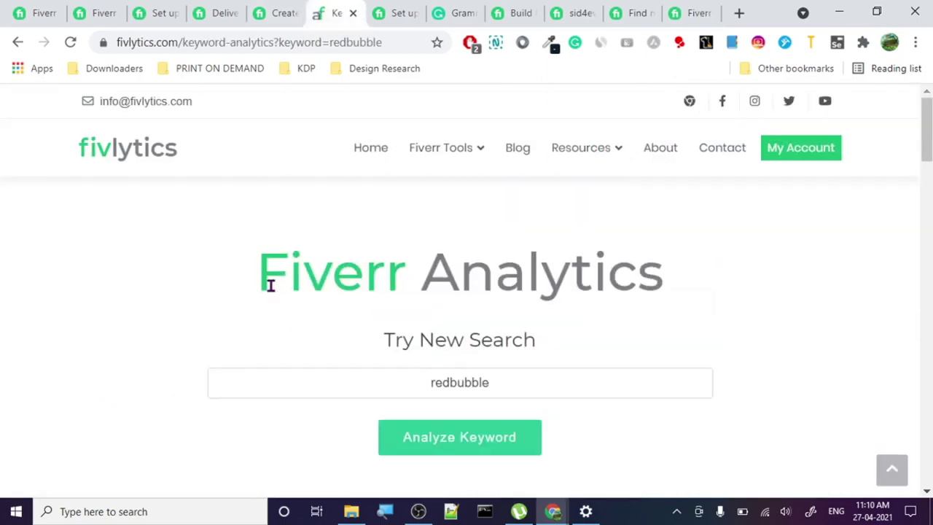
{"action": "scroll", "coordinate": [437, 243], "scroll_direction": "down", "scroll_amount": 10}
{"action": "scroll", "coordinate": [413, 281], "scroll_direction": "down", "scroll_amount": 10}
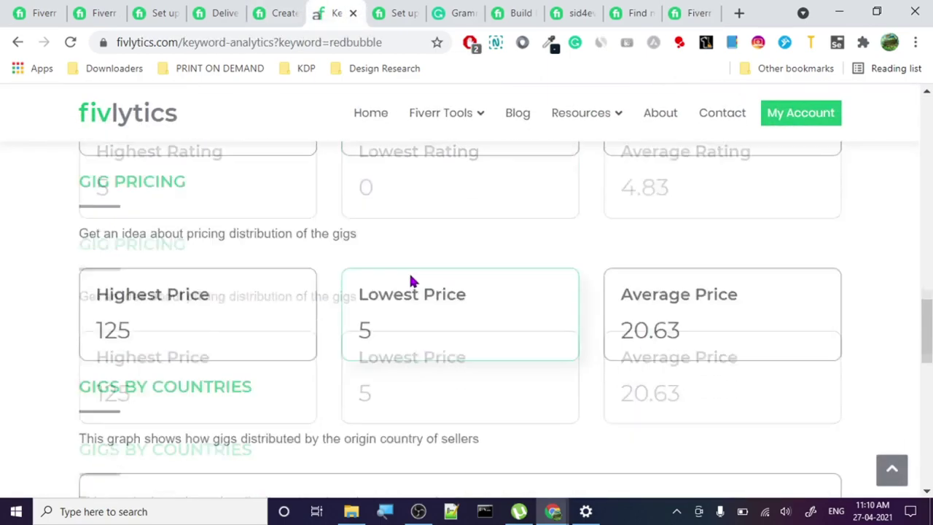
{"action": "scroll", "coordinate": [407, 273], "scroll_direction": "up", "scroll_amount": 8}
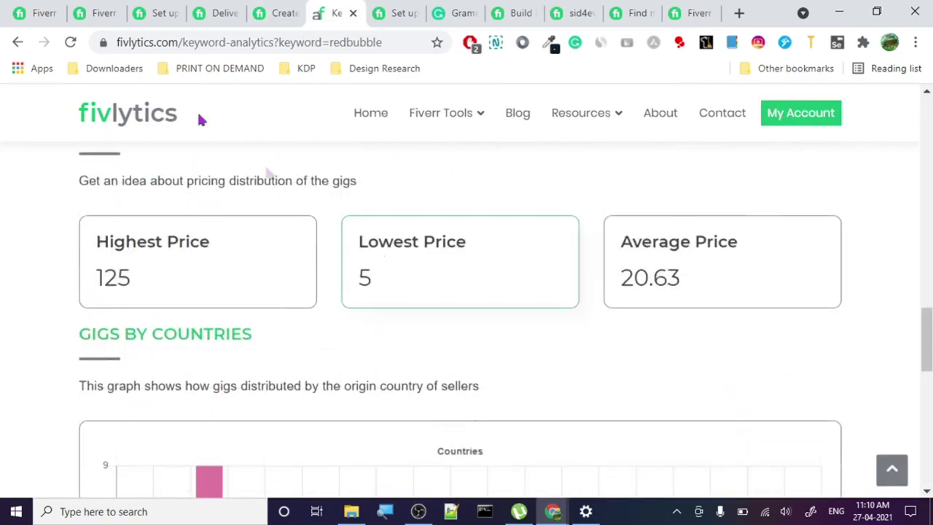
{"action": "left_click", "coordinate": [51, 8]}
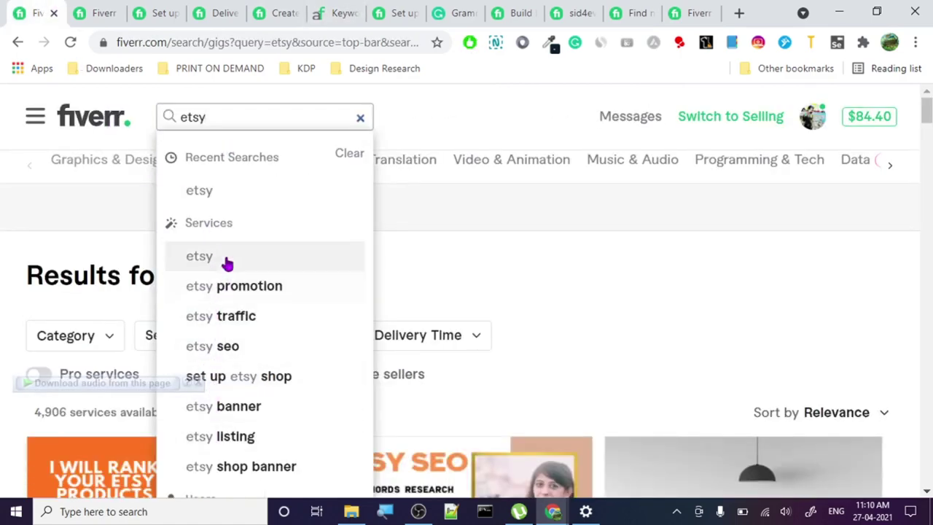
{"action": "scroll", "coordinate": [239, 354], "scroll_direction": "down", "scroll_amount": 1}
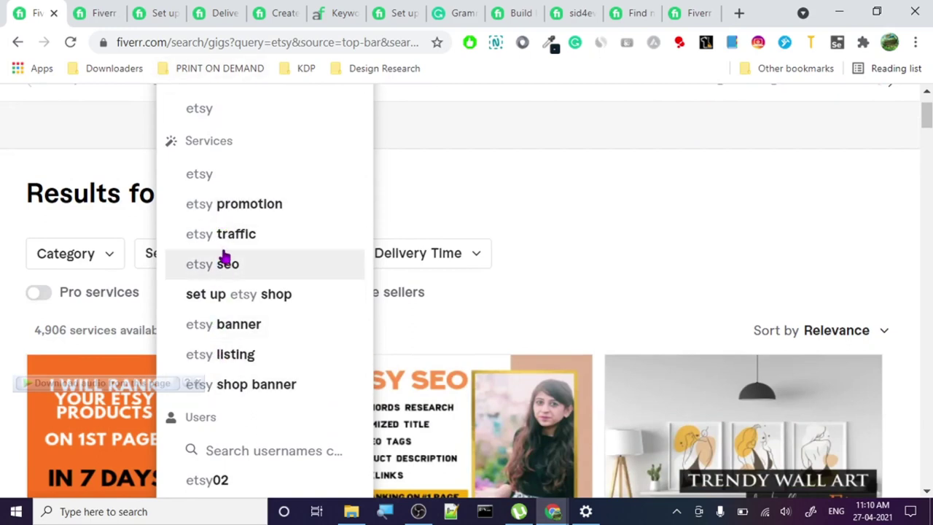
Step: Find the new gig form among the open pages and make it the first browser tab
{"action": "left_click", "coordinate": [280, 11]}
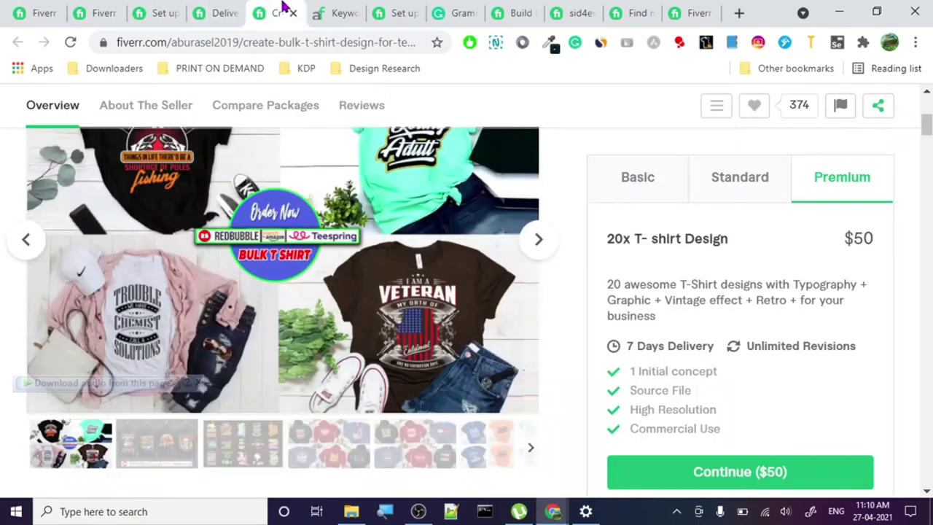
{"action": "left_click", "coordinate": [222, 9]}
{"action": "left_click", "coordinate": [144, 7]}
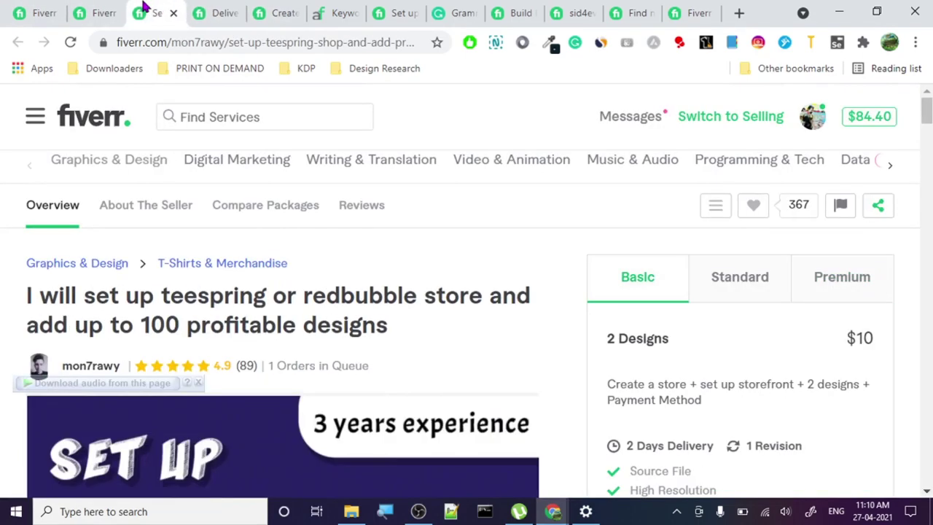
{"action": "left_click", "coordinate": [328, 13]}
{"action": "left_click", "coordinate": [401, 13]}
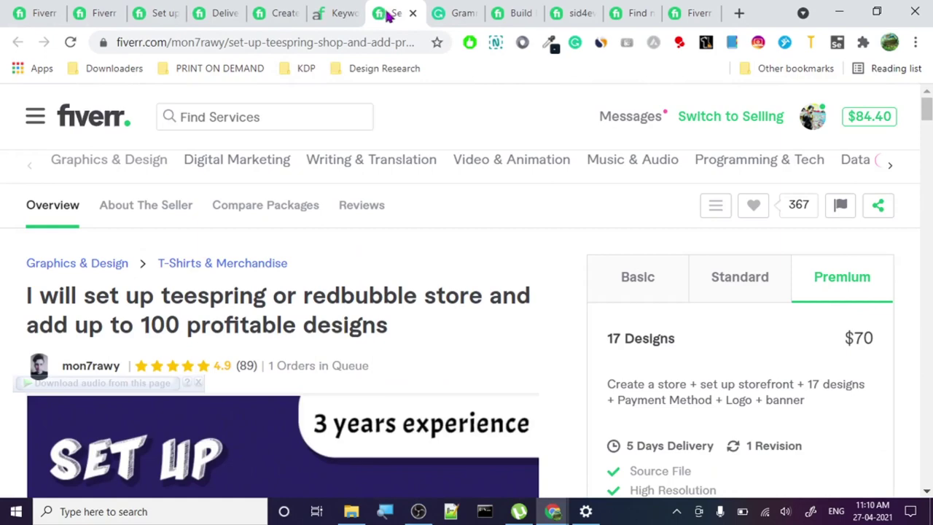
{"action": "left_click", "coordinate": [579, 11]}
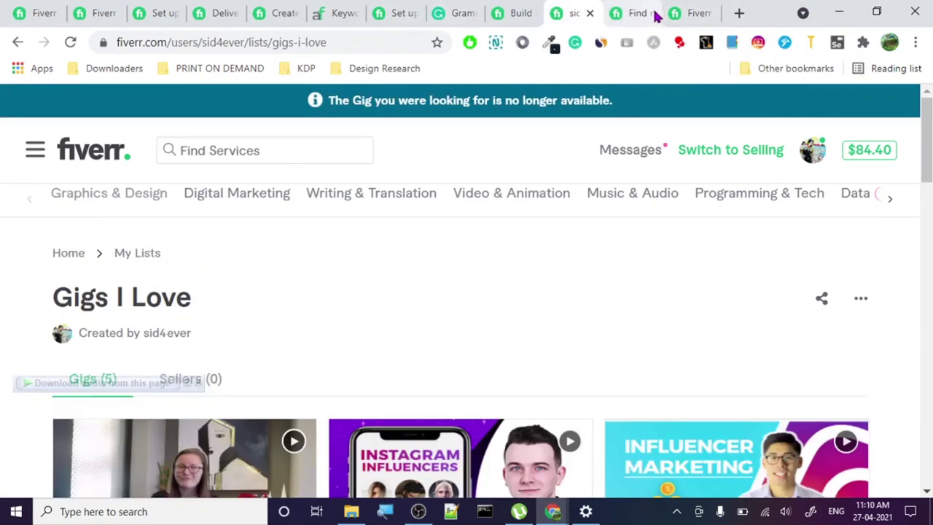
{"action": "left_click", "coordinate": [652, 13]}
{"action": "left_click_drag", "start_coordinate": [689, 13], "coordinate": [29, 11]}
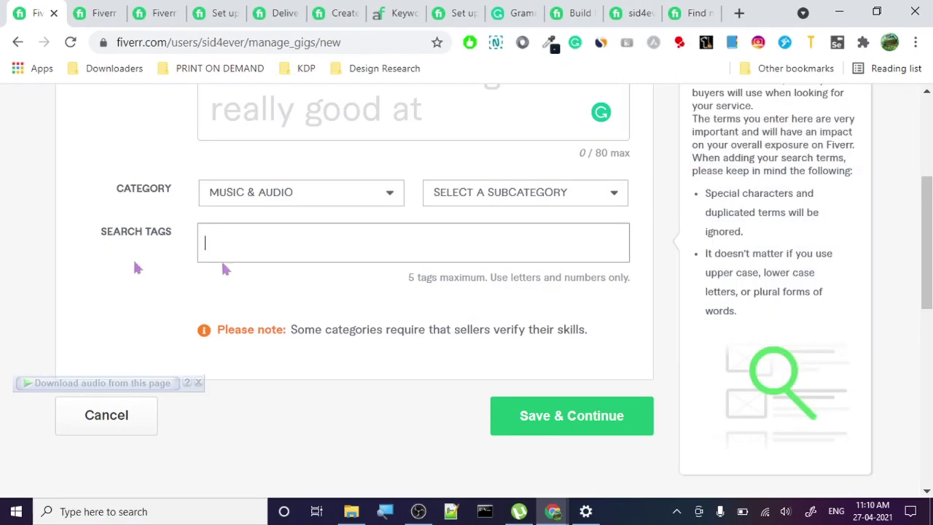
Step: Review the new gig form from the search tags and save option back up to its list of creation stages
{"action": "scroll", "coordinate": [291, 233], "scroll_direction": "down", "scroll_amount": 1}
{"action": "left_click", "coordinate": [110, 11]}
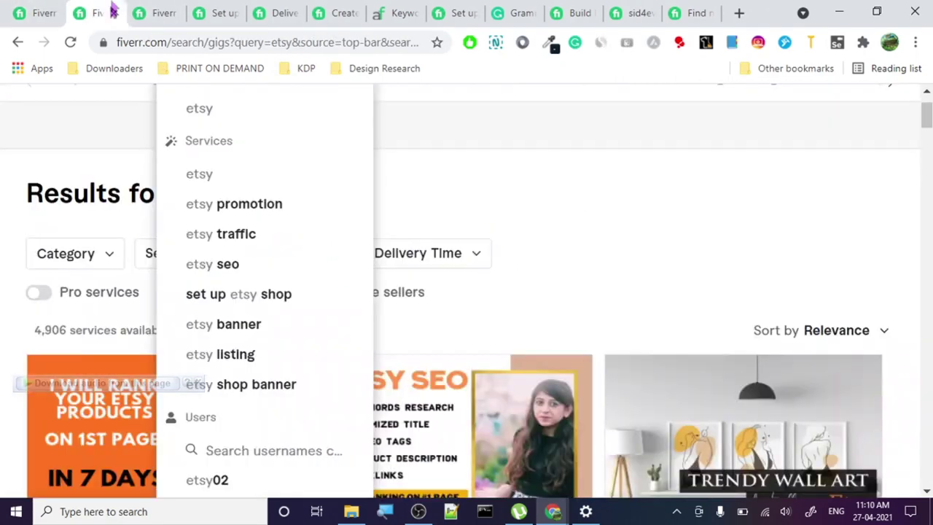
{"action": "left_click", "coordinate": [10, 7]}
{"action": "scroll", "coordinate": [182, 258], "scroll_direction": "down", "scroll_amount": 1}
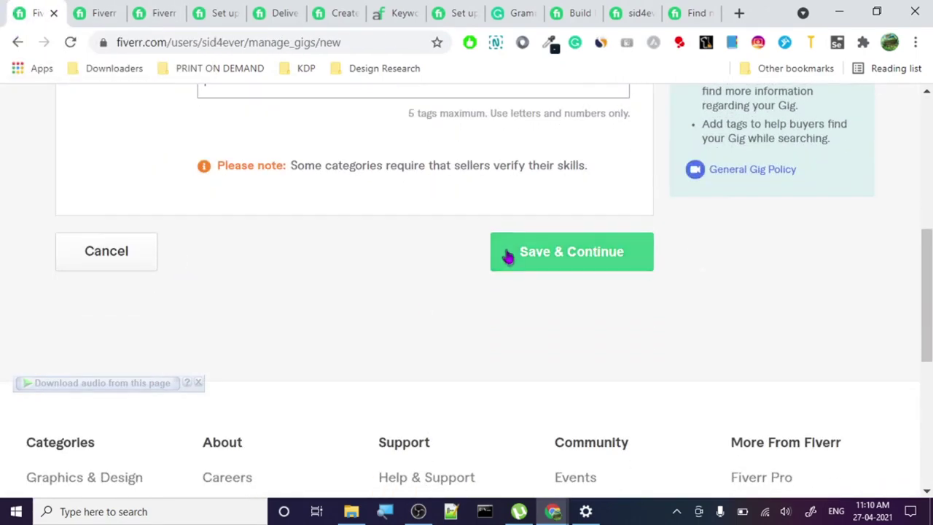
{"action": "scroll", "coordinate": [506, 256], "scroll_direction": "up", "scroll_amount": 4}
{"action": "scroll", "coordinate": [507, 255], "scroll_direction": "up", "scroll_amount": 2}
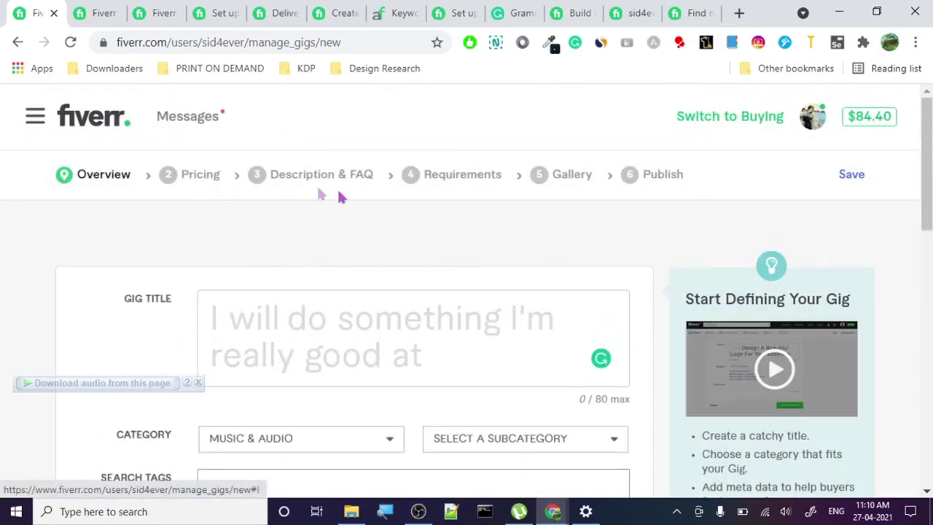
Step: Return to the Teespring or Redbubble store gig and read its images and About This Gig description
{"action": "left_click", "coordinate": [95, 10]}
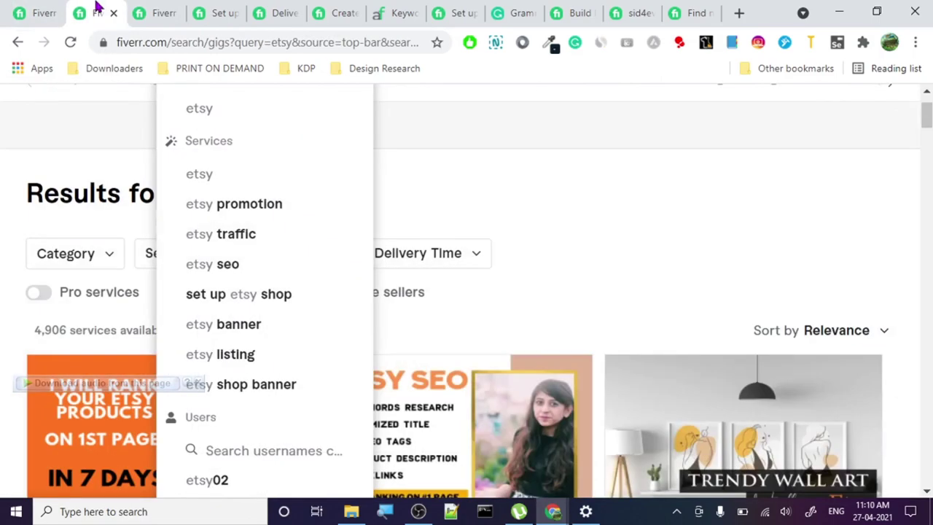
{"action": "left_click", "coordinate": [152, 10]}
{"action": "left_click", "coordinate": [226, 8]}
{"action": "scroll", "coordinate": [207, 269], "scroll_direction": "down", "scroll_amount": 10}
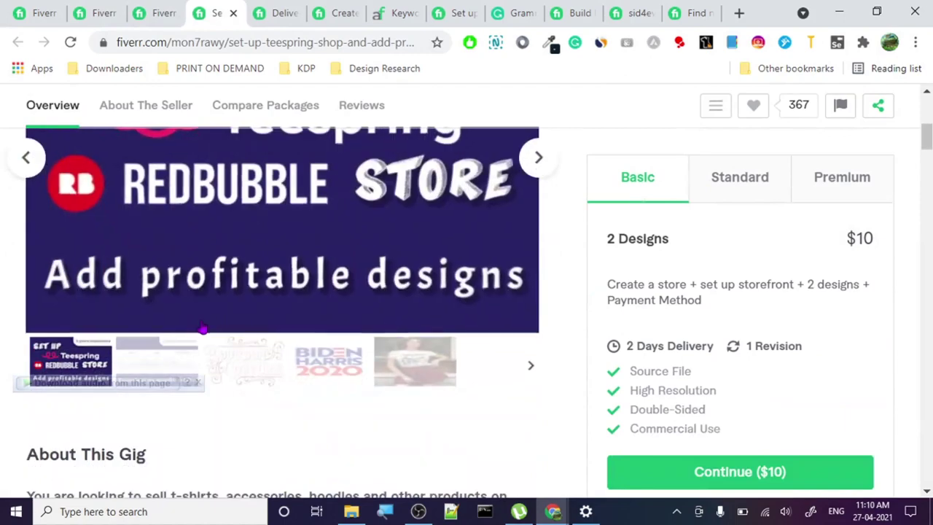
{"action": "scroll", "coordinate": [199, 329], "scroll_direction": "down", "scroll_amount": 5}
{"action": "scroll", "coordinate": [200, 329], "scroll_direction": "up", "scroll_amount": 6}
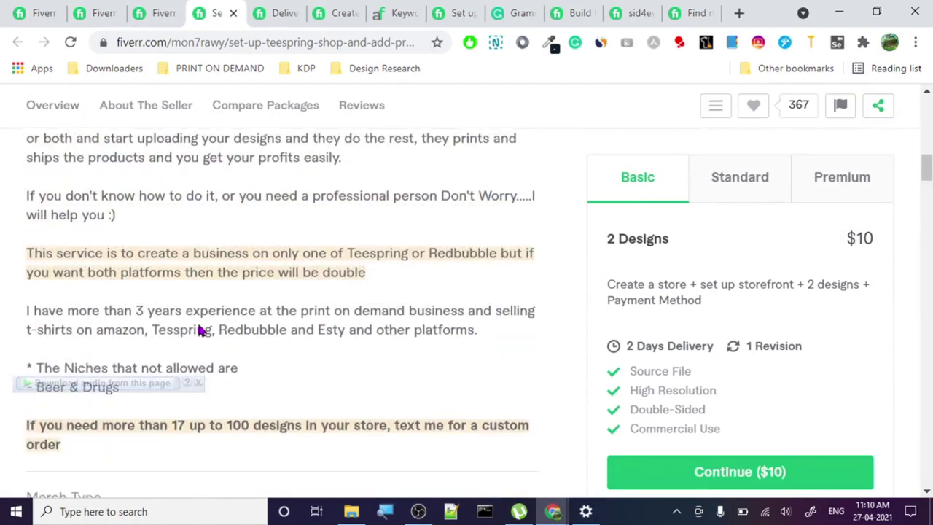
Step: Read the rest of the Teespring or Redbubble store gig's description, and compare it with the 4K t-shirt designs gig's About This Gig section
{"action": "scroll", "coordinate": [142, 271], "scroll_direction": "down", "scroll_amount": 5}
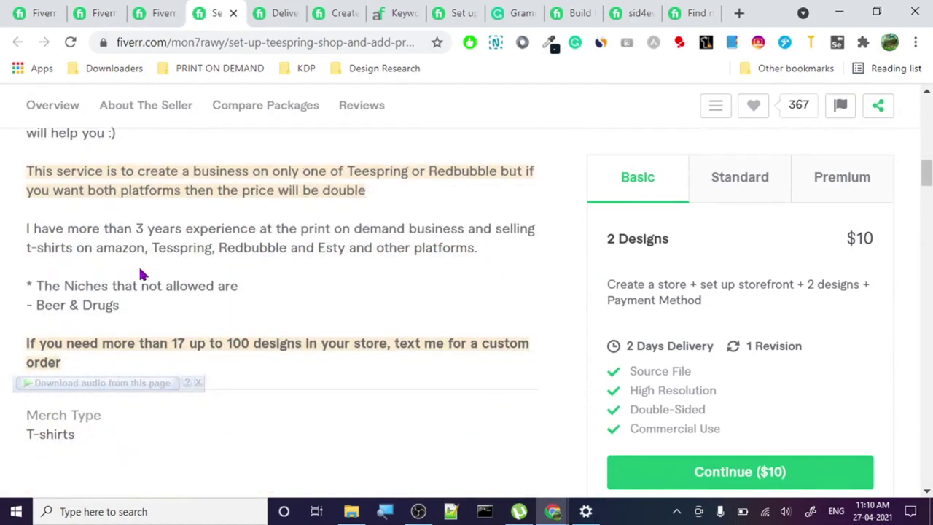
{"action": "left_click", "coordinate": [295, 7]}
{"action": "scroll", "coordinate": [98, 314], "scroll_direction": "down", "scroll_amount": 15}
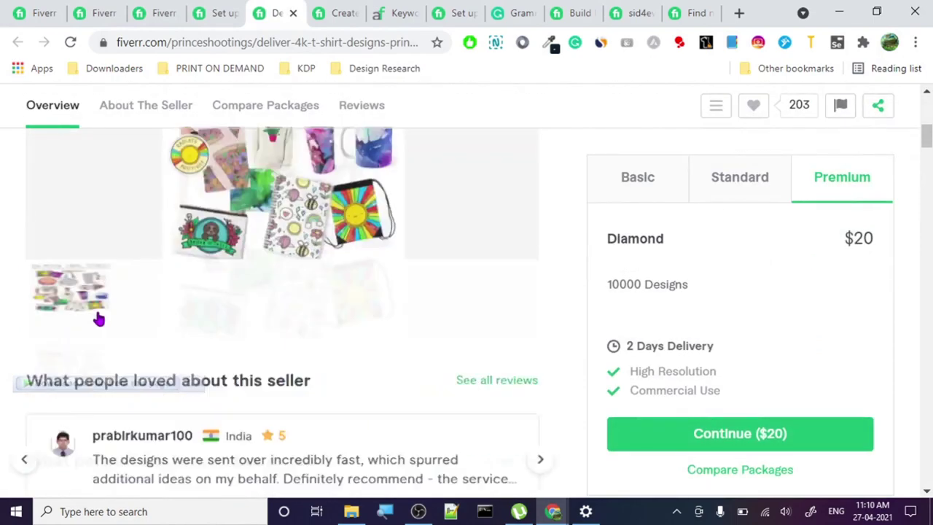
{"action": "scroll", "coordinate": [154, 327], "scroll_direction": "down", "scroll_amount": 5}
{"action": "scroll", "coordinate": [216, 323], "scroll_direction": "up", "scroll_amount": 6}
{"action": "scroll", "coordinate": [215, 322], "scroll_direction": "down", "scroll_amount": 3}
{"action": "scroll", "coordinate": [216, 323], "scroll_direction": "up", "scroll_amount": 4}
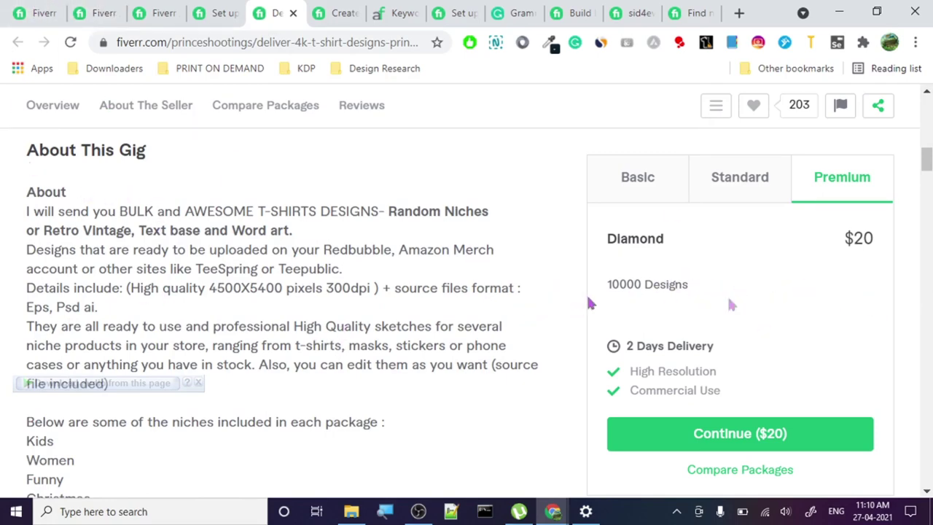
Step: Return to the Teespring or Redbubble store gig and reread its highlighted description lines down to the merch type
{"action": "left_click", "coordinate": [218, 9]}
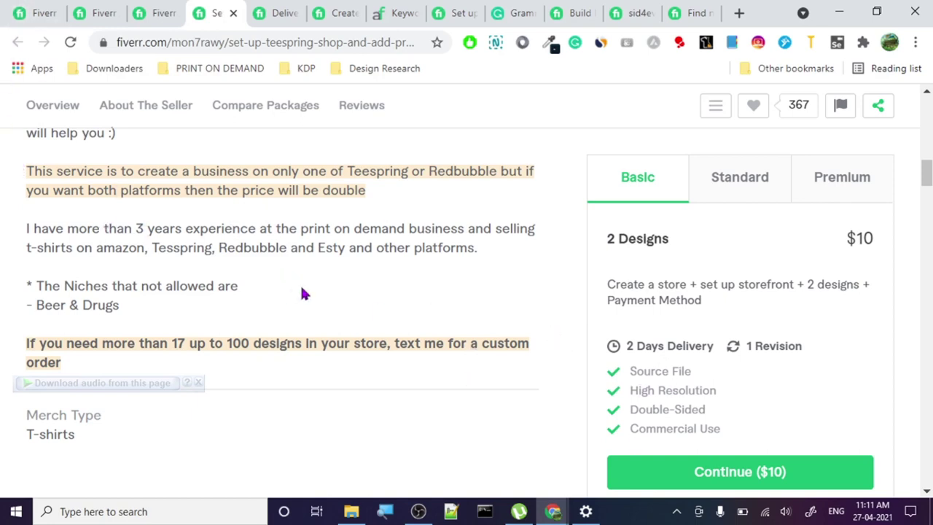
{"action": "scroll", "coordinate": [68, 307], "scroll_direction": "down", "scroll_amount": 2}
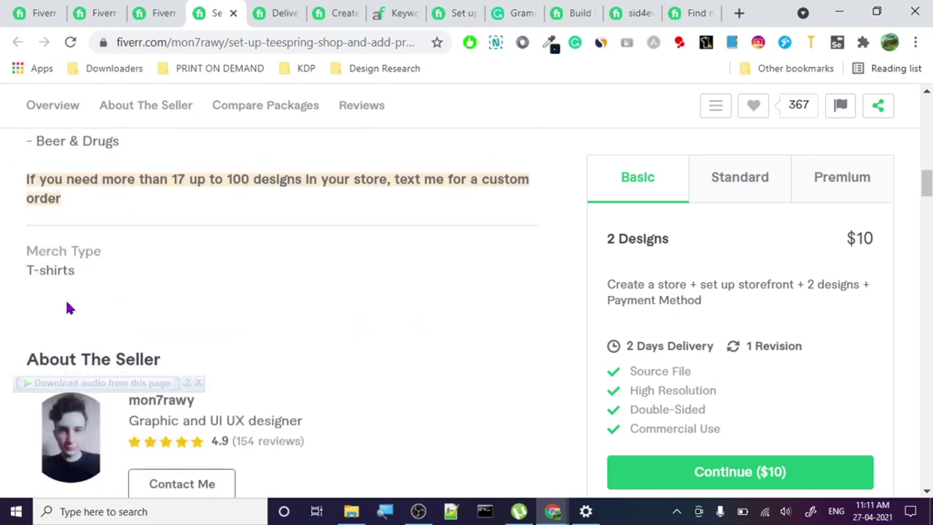
{"action": "scroll", "coordinate": [40, 234], "scroll_direction": "up", "scroll_amount": 3}
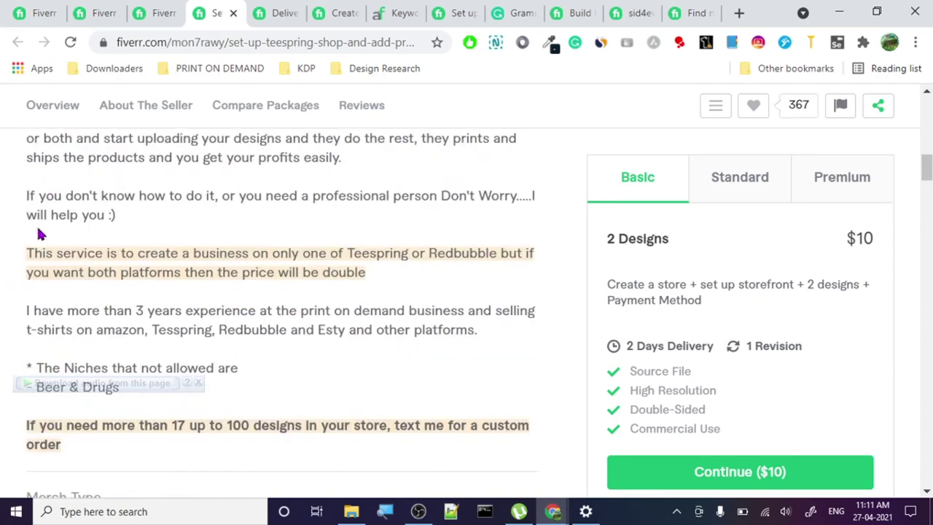
{"action": "scroll", "coordinate": [30, 442], "scroll_direction": "down", "scroll_amount": 2}
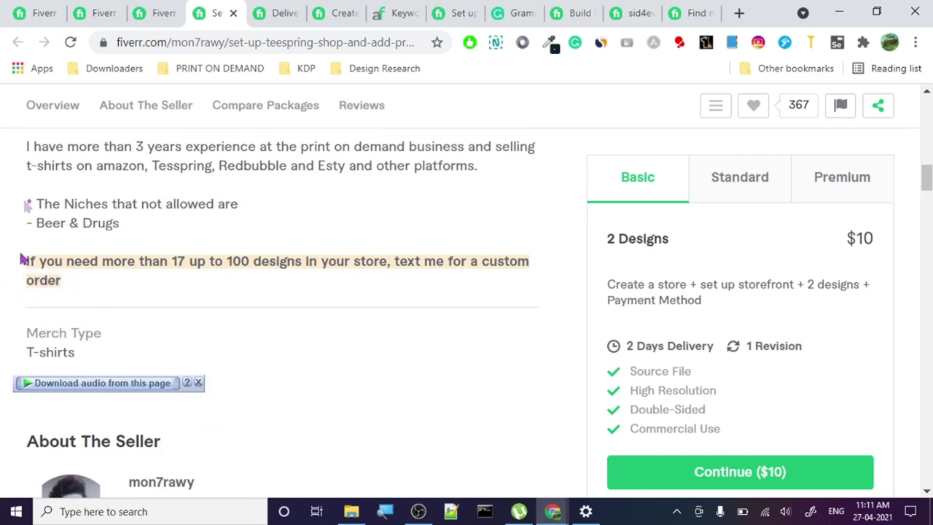
Step: Check the new gig form's creation stages and examine the gig thumbnails in the Fiverr results for "redbubble"
{"action": "left_click", "coordinate": [33, 13]}
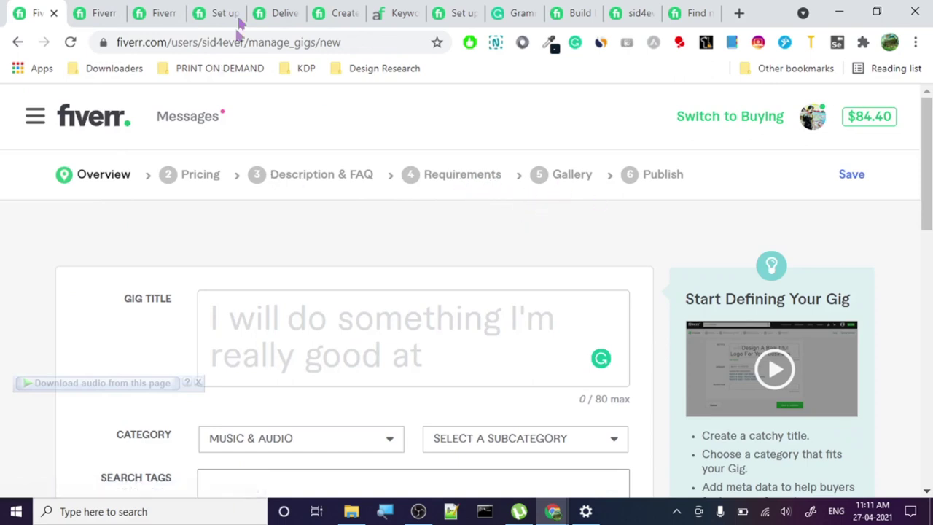
{"action": "left_click", "coordinate": [144, 13]}
{"action": "scroll", "coordinate": [297, 304], "scroll_direction": "up", "scroll_amount": 3}
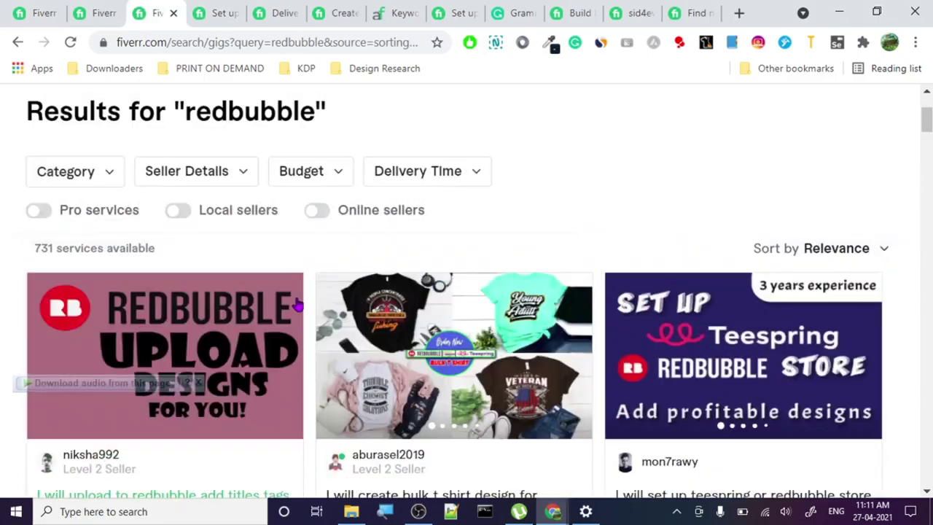
{"action": "scroll", "coordinate": [282, 308], "scroll_direction": "down", "scroll_amount": 3}
{"action": "scroll", "coordinate": [281, 309], "scroll_direction": "up", "scroll_amount": 3}
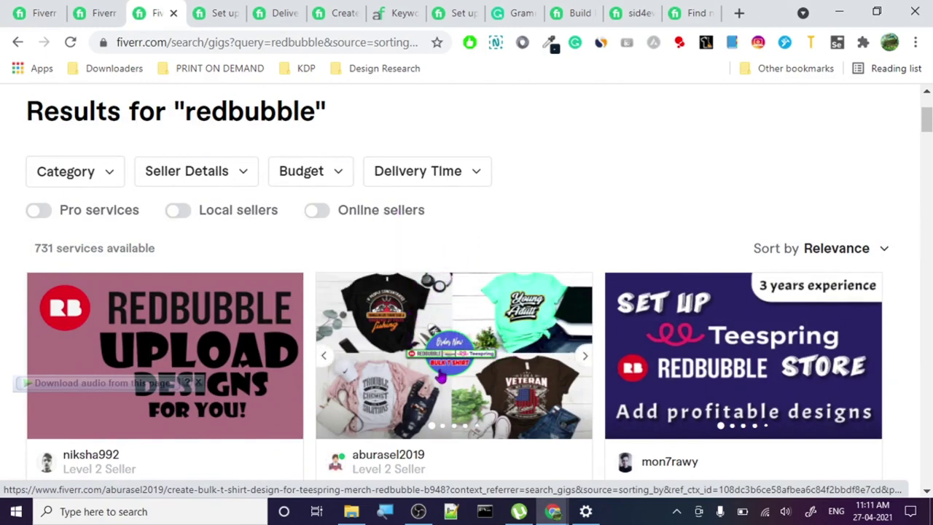
Step: Open canva.com in a new browser tab and place that tab directly after the "redbubble" search results
{"action": "left_click", "coordinate": [737, 12]}
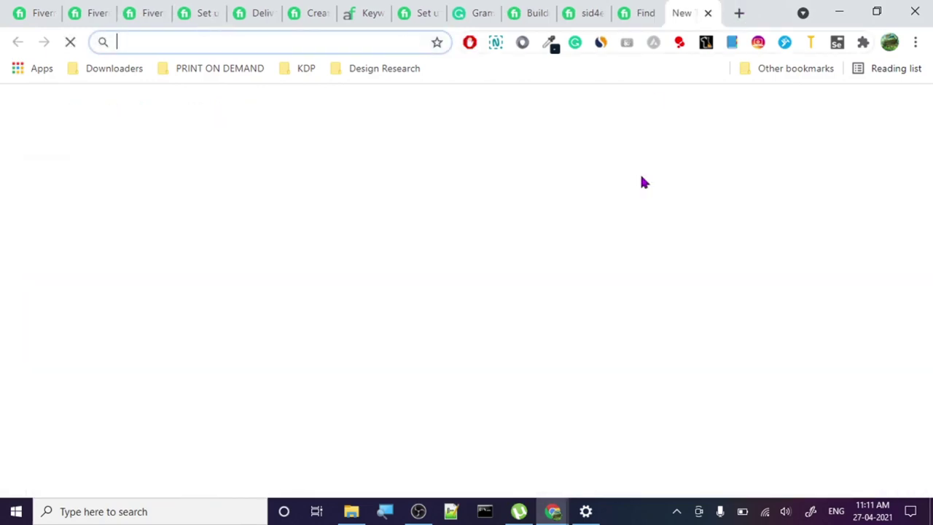
{"action": "type", "text": "can"}
{"action": "key", "text": "Return"}
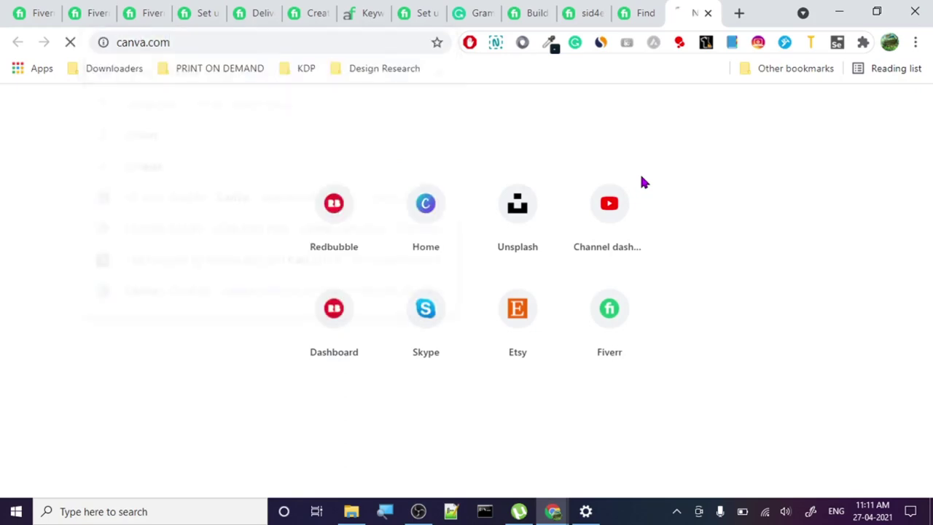
{"action": "left_click", "coordinate": [188, 9]}
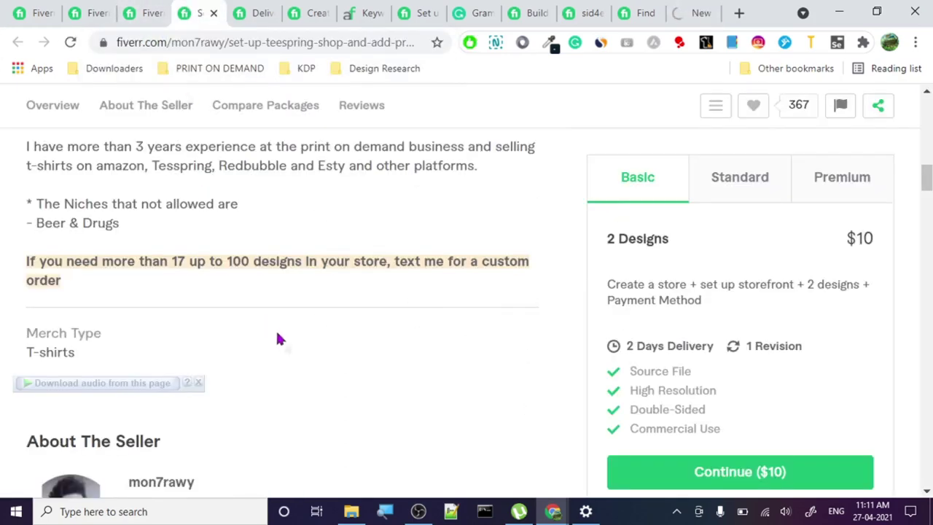
{"action": "scroll", "coordinate": [241, 306], "scroll_direction": "up", "scroll_amount": 15}
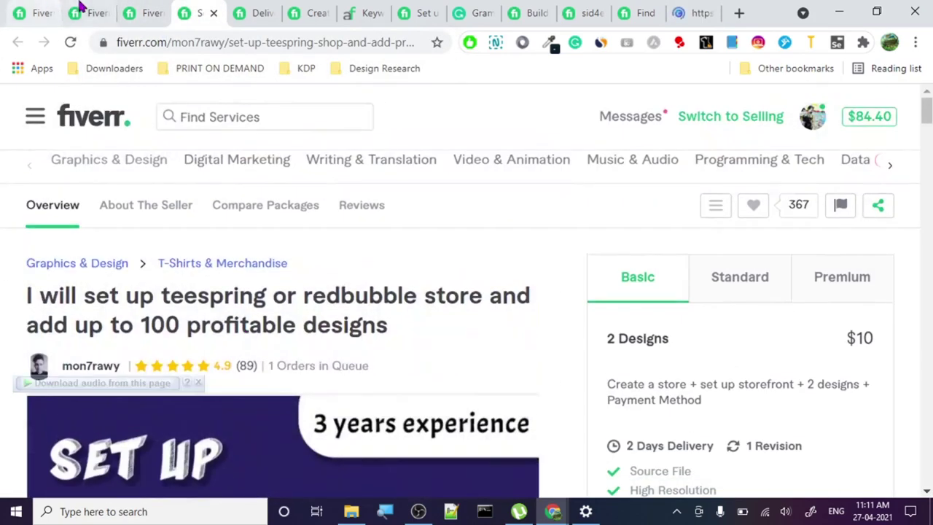
{"action": "left_click", "coordinate": [88, 13]}
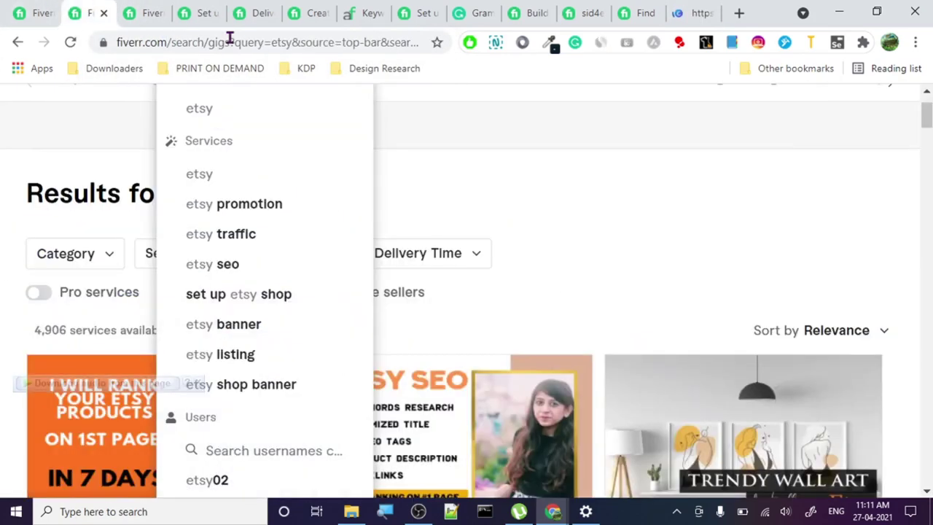
{"action": "left_click", "coordinate": [144, 12]}
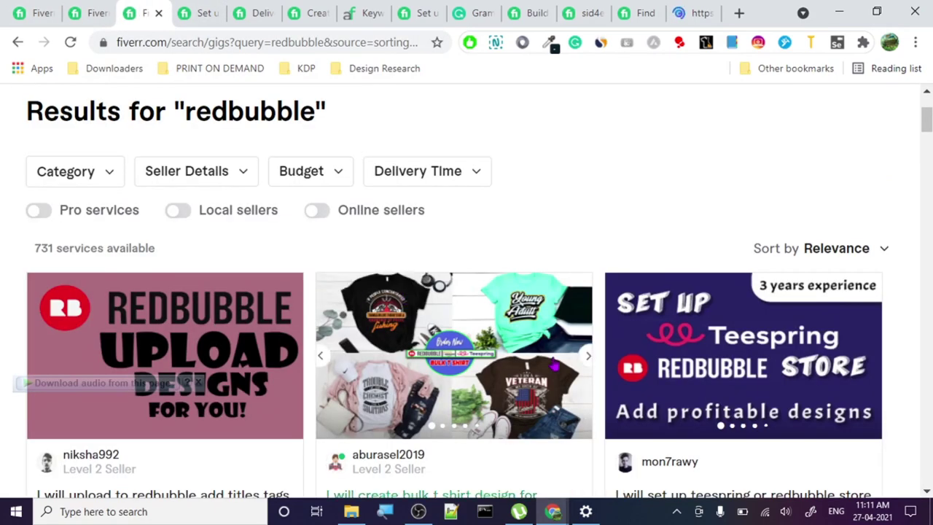
{"action": "scroll", "coordinate": [452, 350], "scroll_direction": "down", "scroll_amount": 2}
{"action": "left_click_drag", "start_coordinate": [689, 12], "coordinate": [174, 10]}
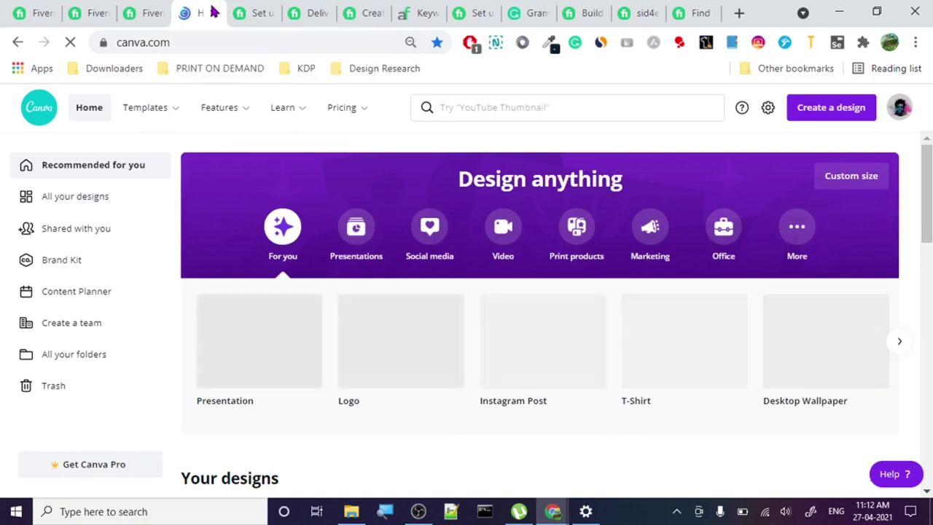
Step: Look through the preview images of the bulk t-shirt design gig in the "redbubble" results and dismiss the Fiverr Delivery tip
{"action": "left_click", "coordinate": [142, 12]}
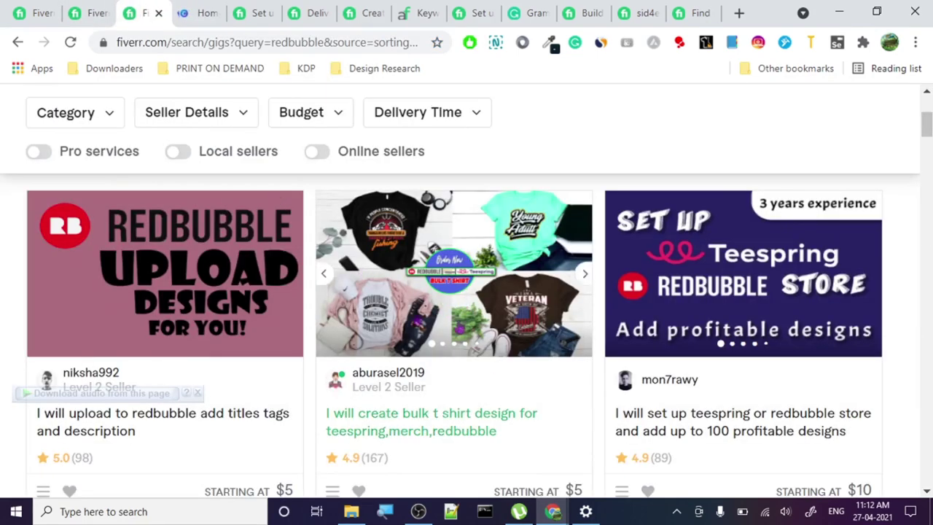
{"action": "left_click", "coordinate": [585, 275]}
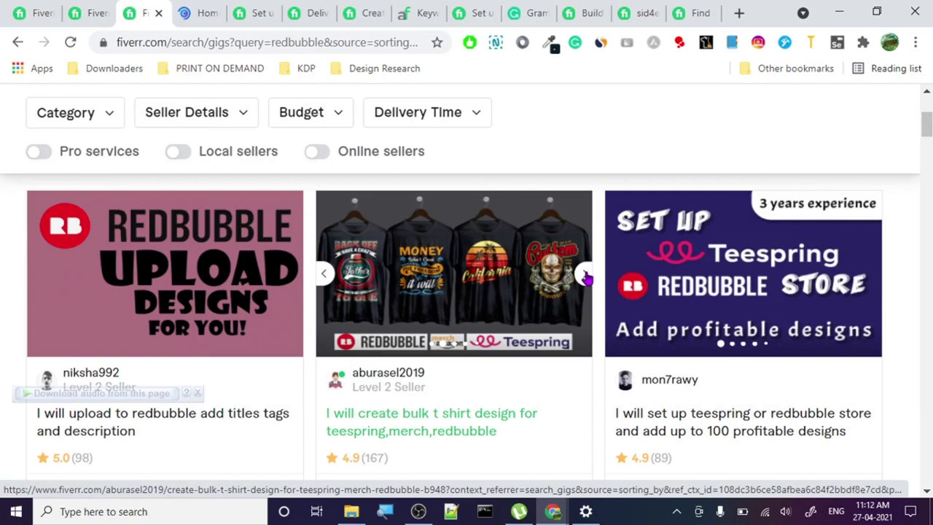
{"action": "left_click", "coordinate": [586, 275]}
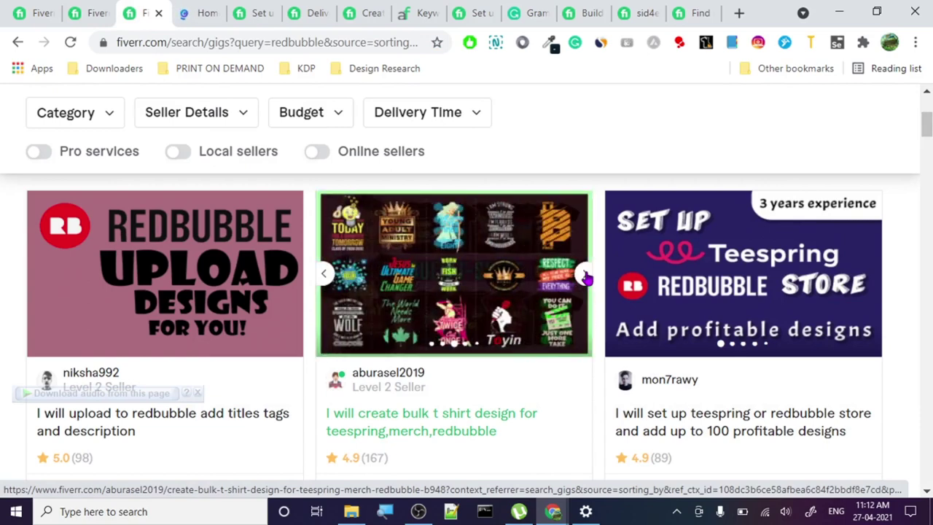
{"action": "left_click", "coordinate": [586, 274]}
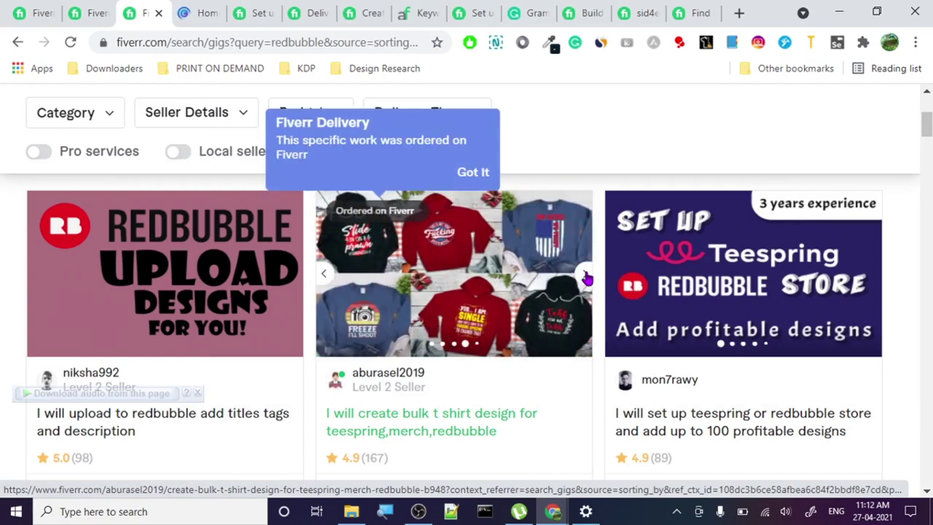
{"action": "left_click", "coordinate": [475, 175]}
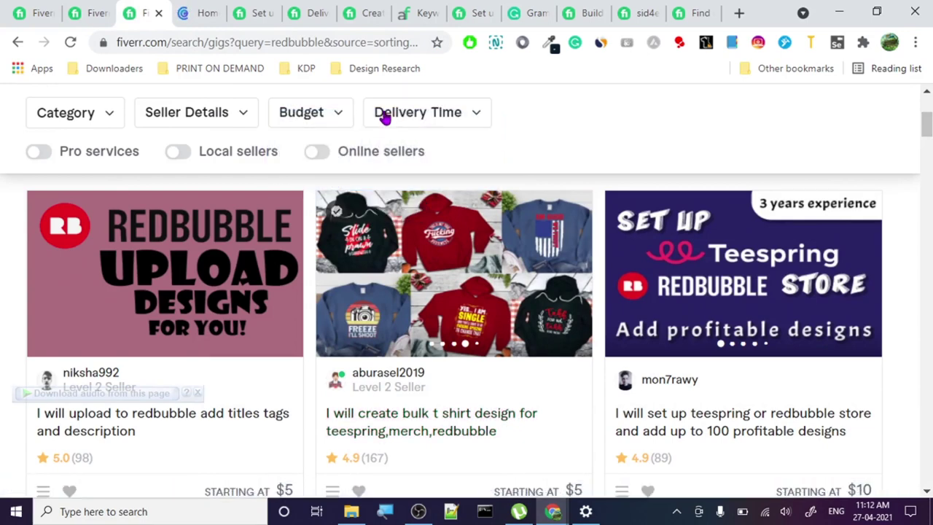
Step: Examine the Teespring or Redbubble store gig's gallery, from its cover and profit example to the delivered customer designs, down to About This Gig
{"action": "left_click", "coordinate": [93, 11]}
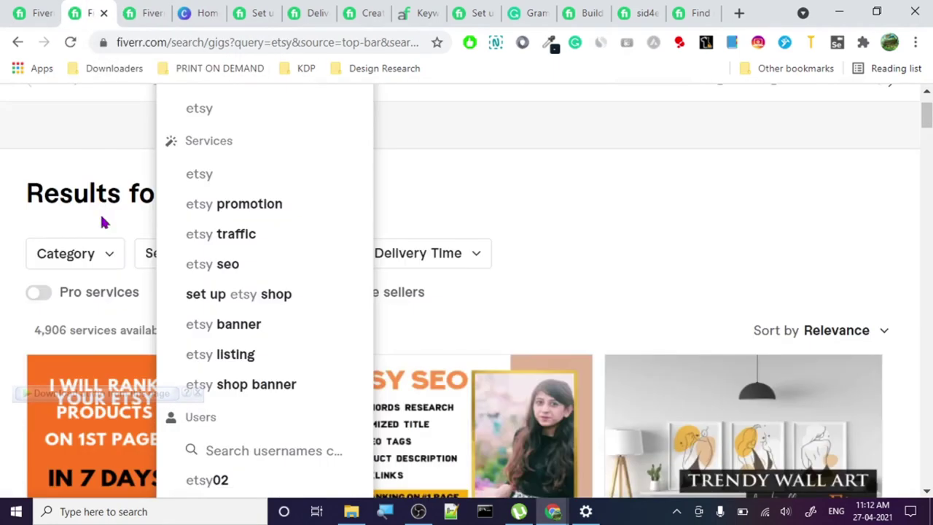
{"action": "left_click", "coordinate": [248, 8]}
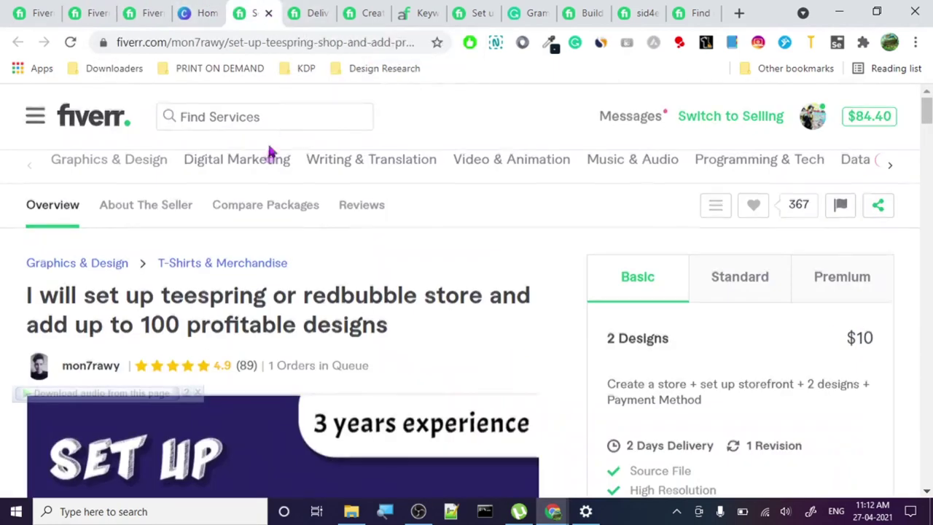
{"action": "scroll", "coordinate": [271, 136], "scroll_direction": "down", "scroll_amount": 4}
{"action": "scroll", "coordinate": [474, 268], "scroll_direction": "up", "scroll_amount": 1}
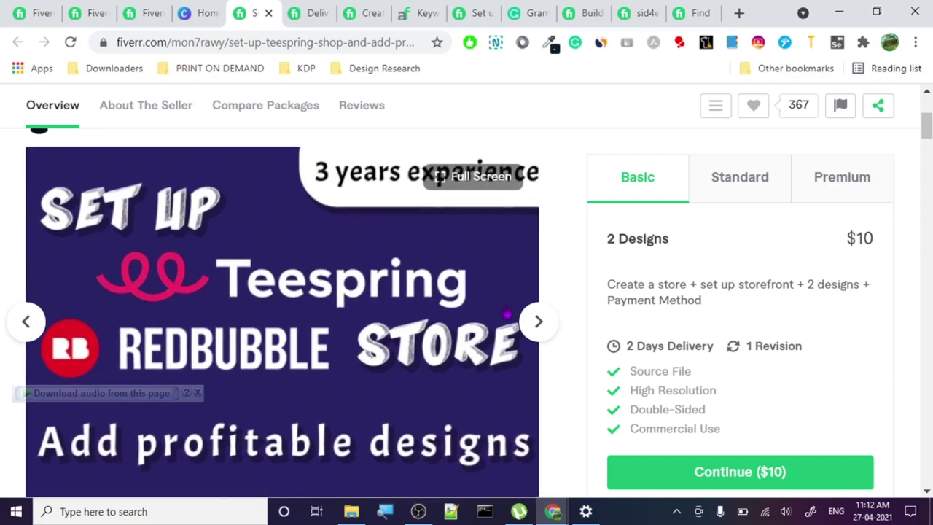
{"action": "left_click", "coordinate": [540, 323]}
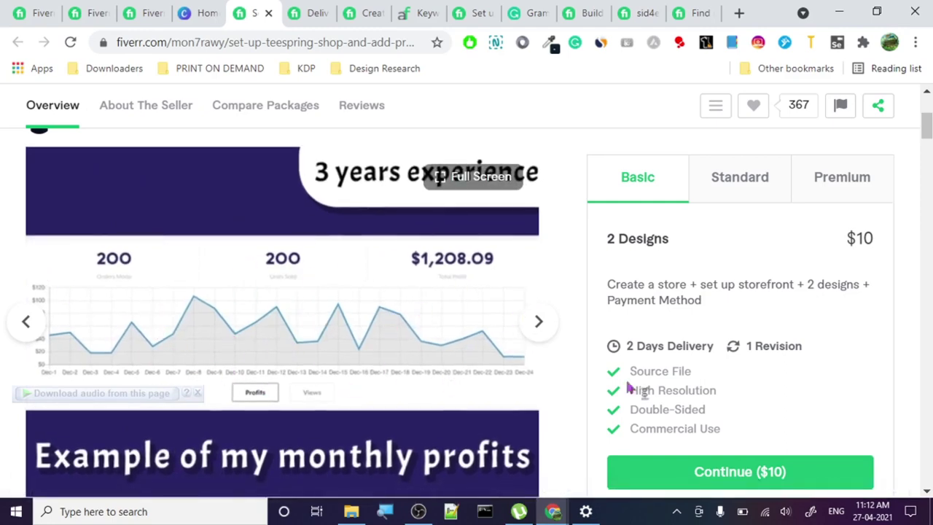
{"action": "left_click", "coordinate": [538, 321]}
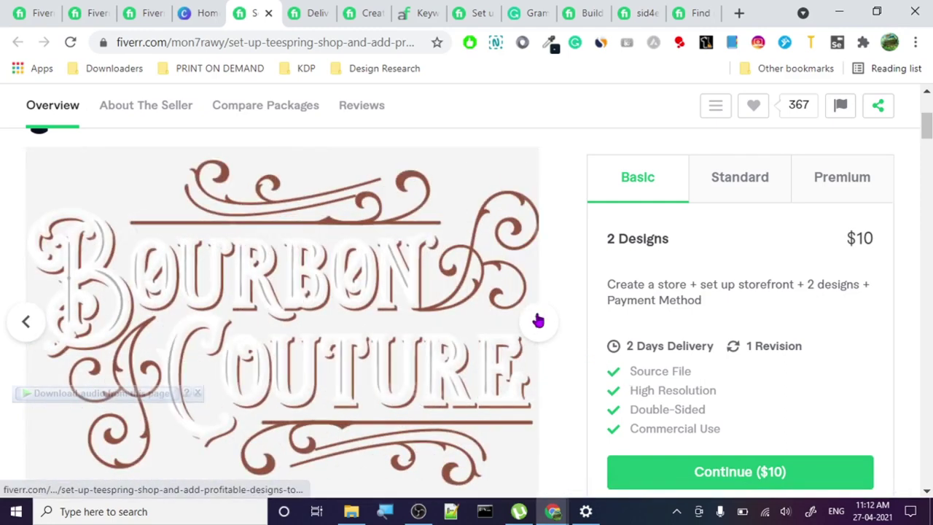
{"action": "left_click", "coordinate": [539, 329]}
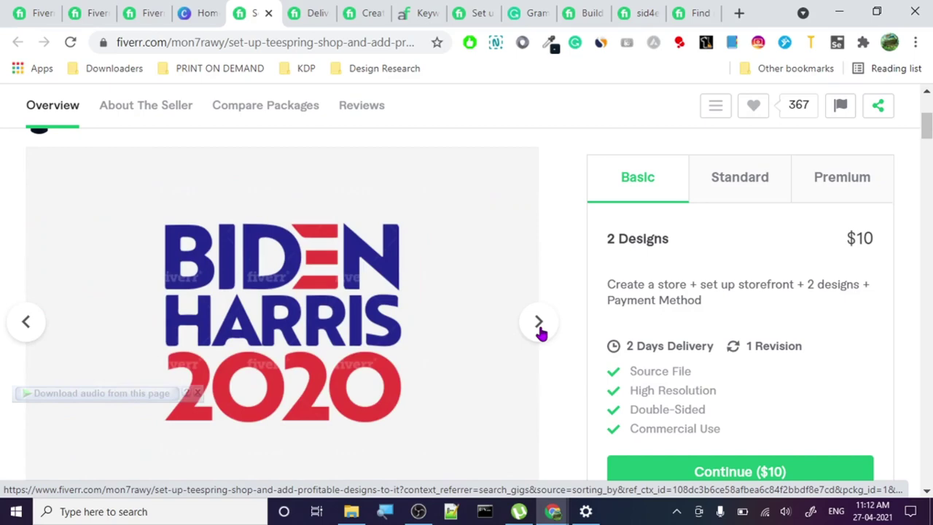
{"action": "left_click", "coordinate": [539, 328]}
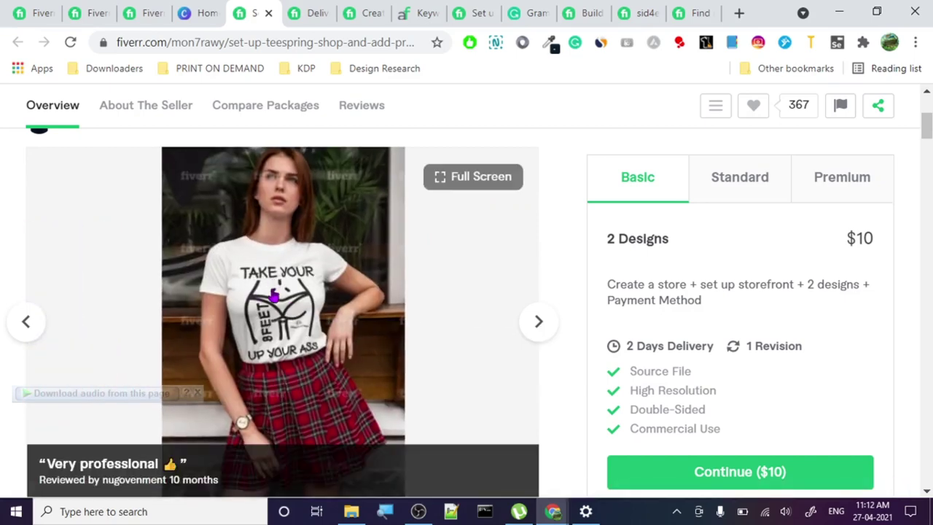
{"action": "left_click", "coordinate": [537, 321]}
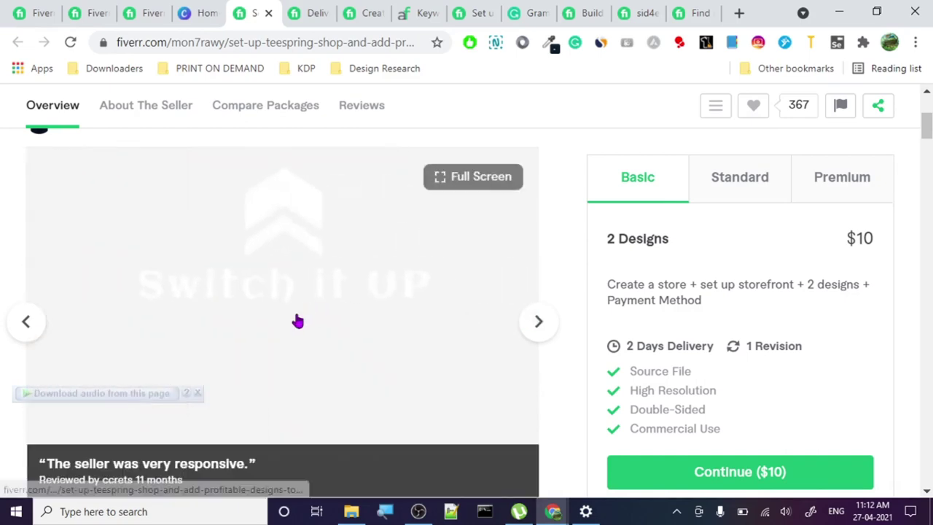
{"action": "scroll", "coordinate": [269, 341], "scroll_direction": "down", "scroll_amount": 4}
{"action": "scroll", "coordinate": [272, 335], "scroll_direction": "up", "scroll_amount": 4}
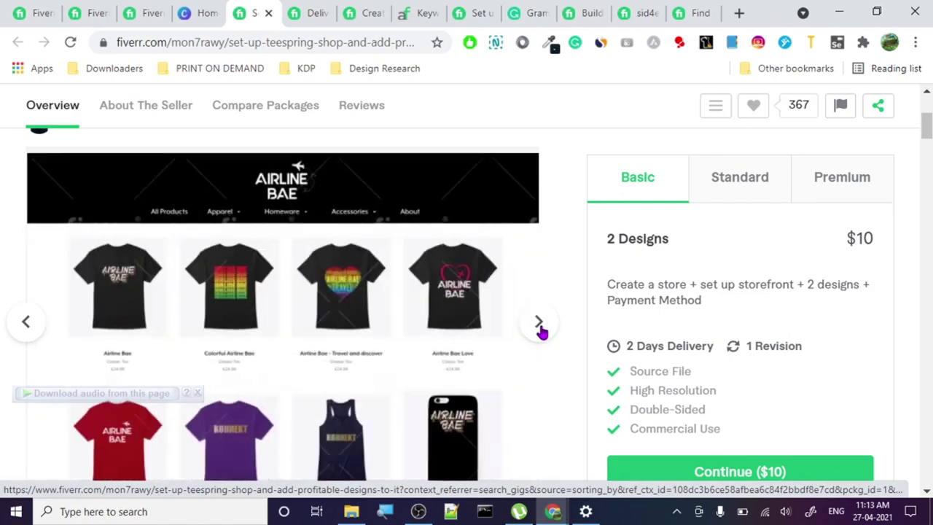
{"action": "scroll", "coordinate": [114, 441], "scroll_direction": "down", "scroll_amount": 5}
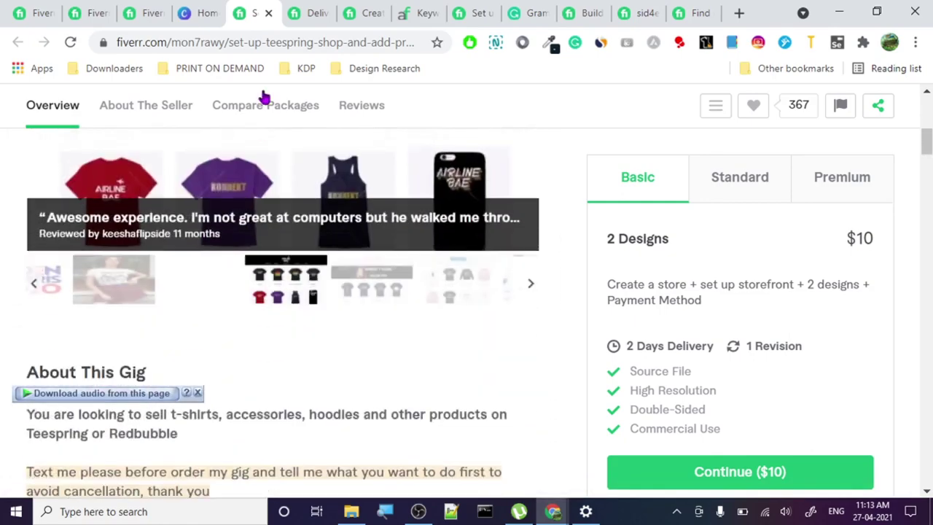
Step: Leave the competitor gig and go back to the Grammarly document with the niche, keyword and title notes
{"action": "left_click", "coordinate": [142, 12]}
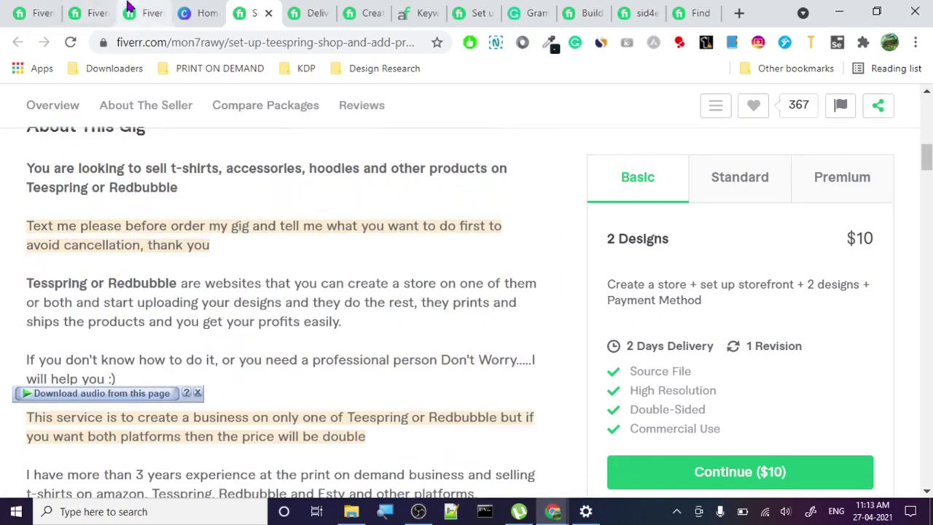
{"action": "left_click", "coordinate": [87, 12]}
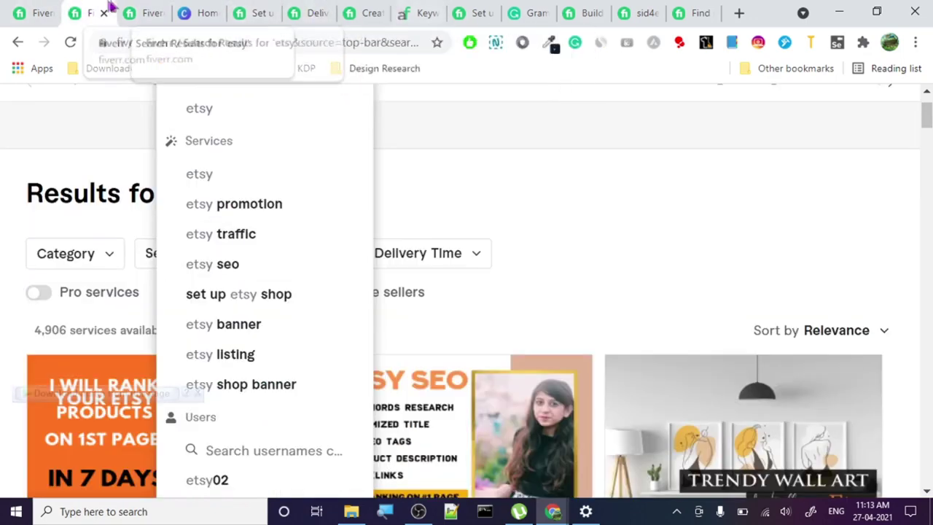
{"action": "left_click", "coordinate": [526, 13]}
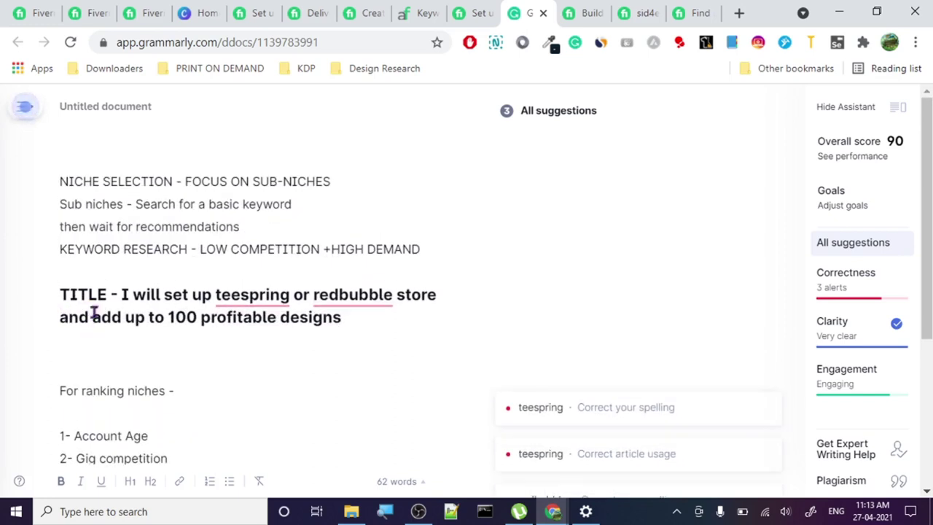
Step: Move the example gig title to its own line below the TITLE label, separated by a blank line, and add CLICKBAIT after the label
{"action": "left_click", "coordinate": [118, 295]}
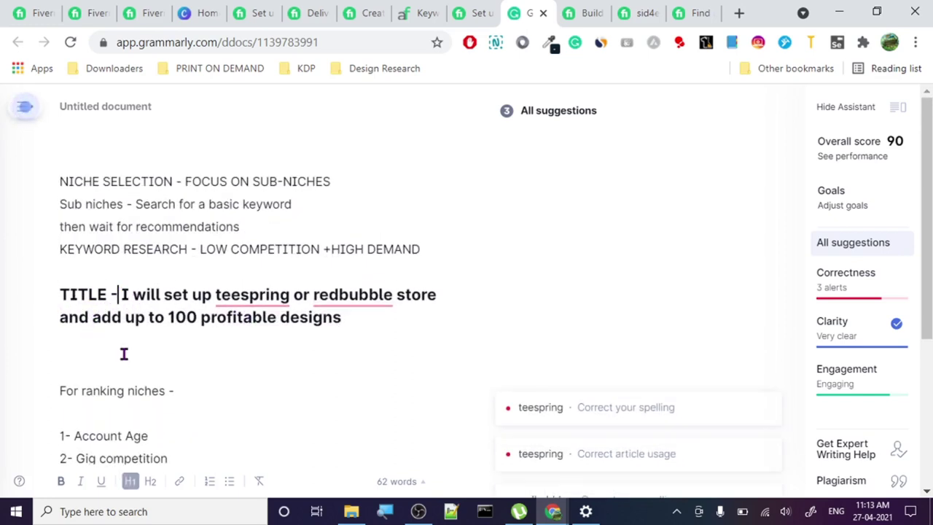
{"action": "key", "text": "Return"}
{"action": "key", "text": "Return"}
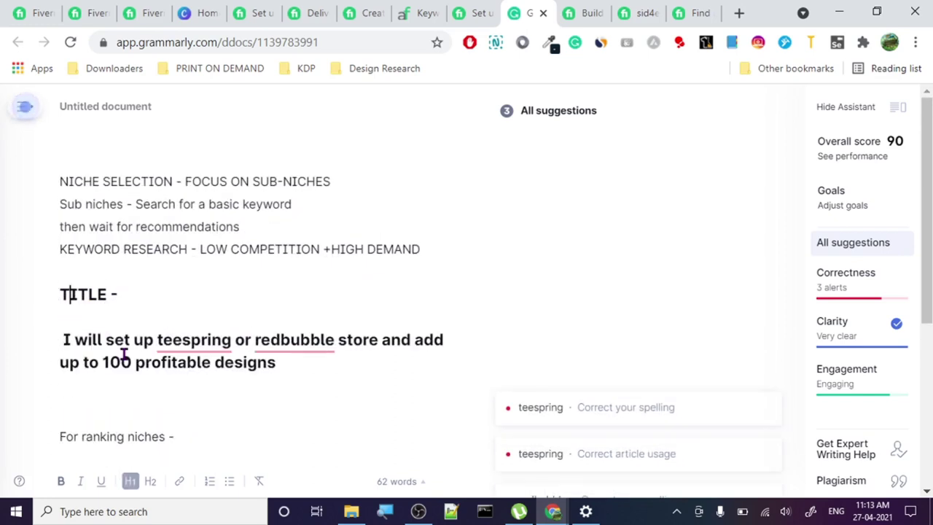
{"action": "key", "text": "End"}
{"action": "type", "text": "CLICKB"}
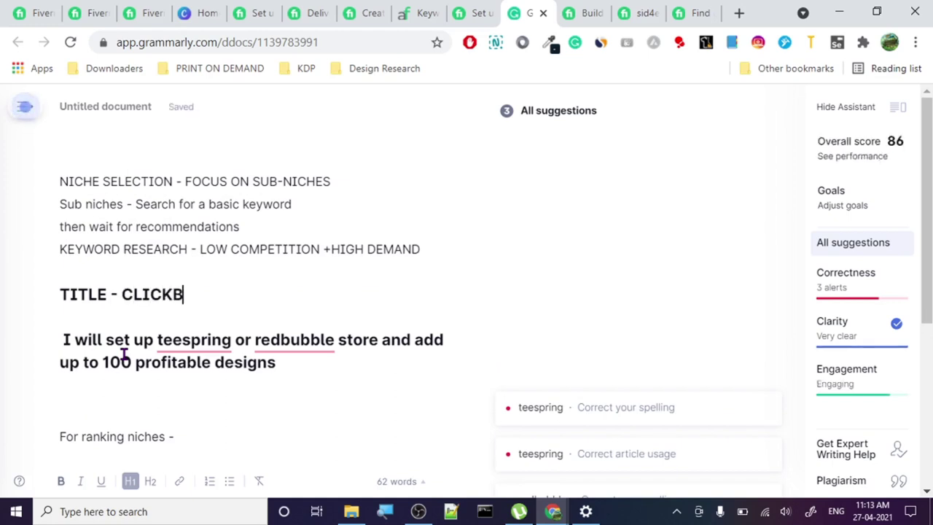
{"action": "type", "text": "AIT"}
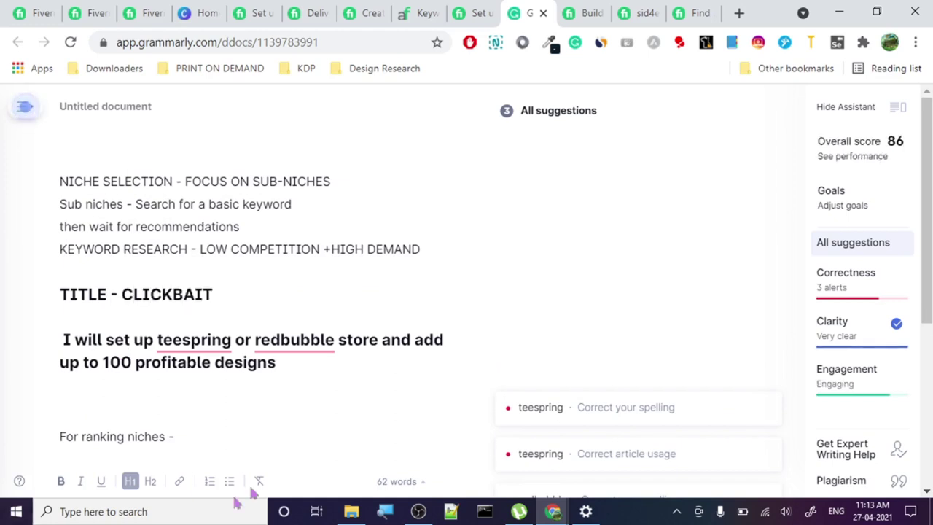
Step: Insert the word LITTLE before CLICKBAIT in the TITLE heading
{"action": "left_click", "coordinate": [120, 294]}
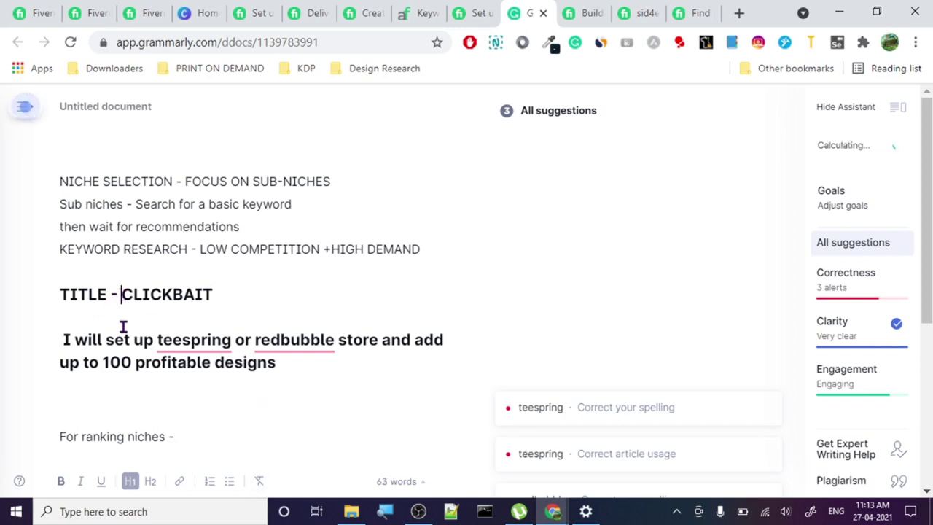
{"action": "type", "text": "LITT"}
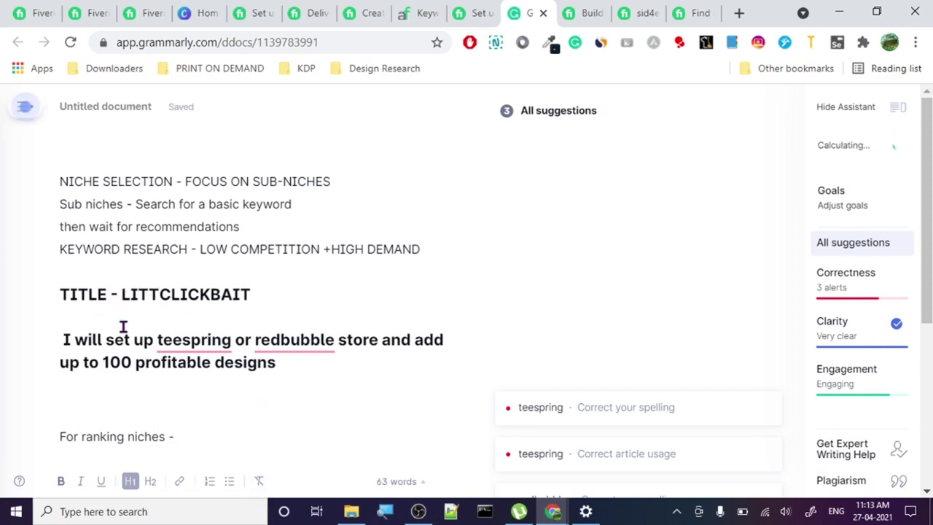
{"action": "type", "text": "LE"}
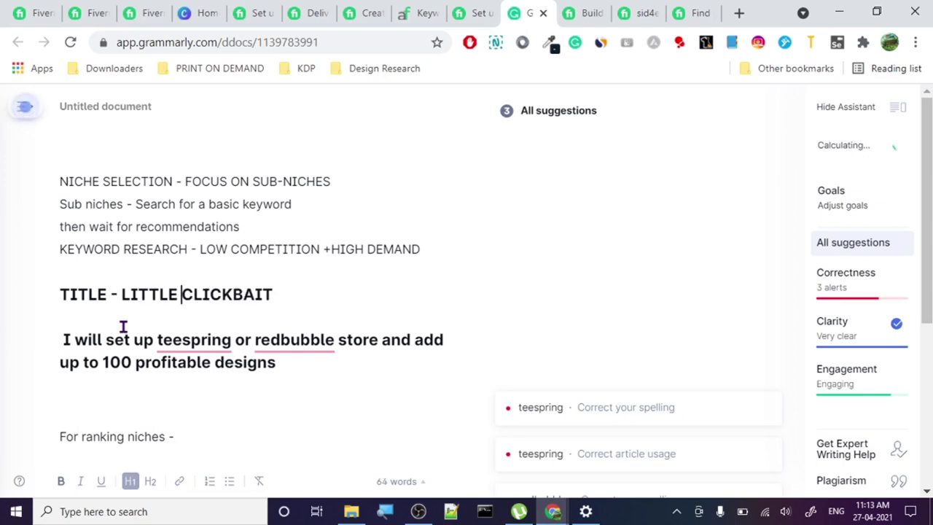
Step: Review the notes on ranking niches, glance at the new gig form, and bring up the competitor's Teespring shop gig description
{"action": "scroll", "coordinate": [102, 358], "scroll_direction": "down", "scroll_amount": 2}
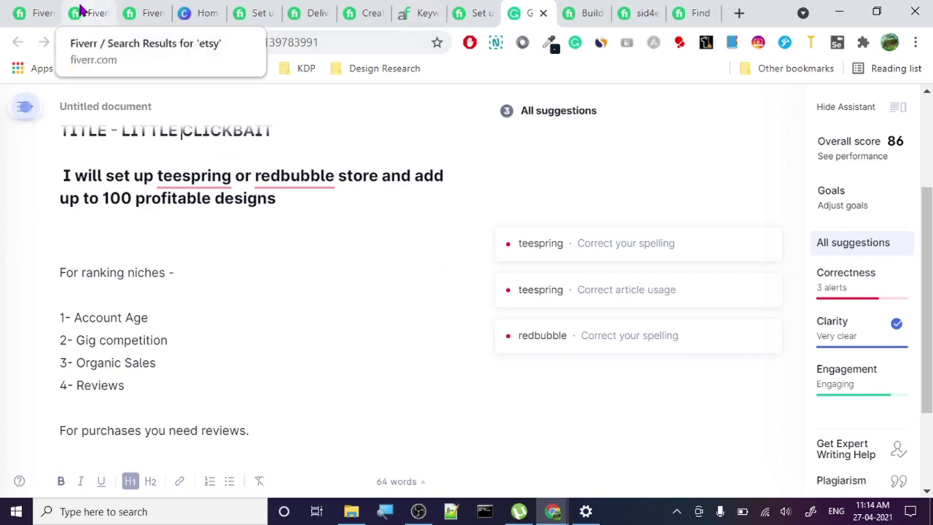
{"action": "left_click", "coordinate": [171, 315]}
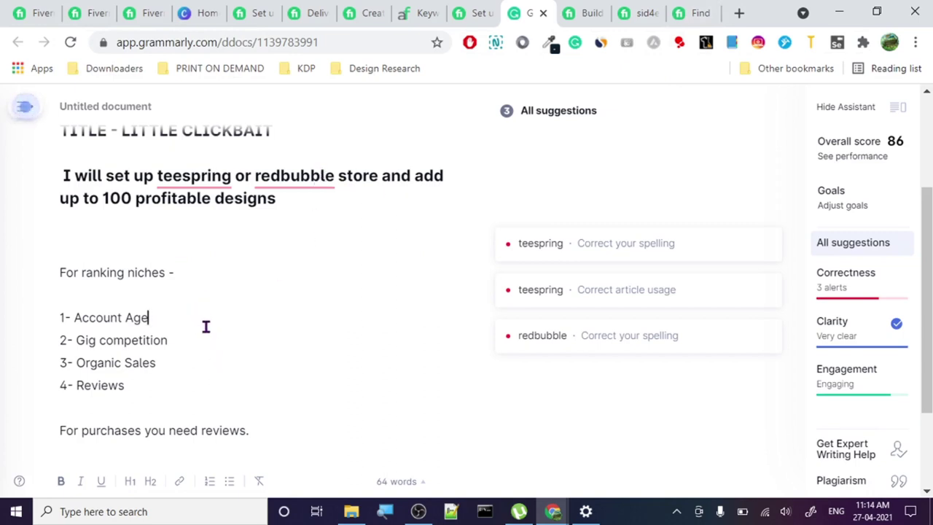
{"action": "left_click", "coordinate": [97, 11]}
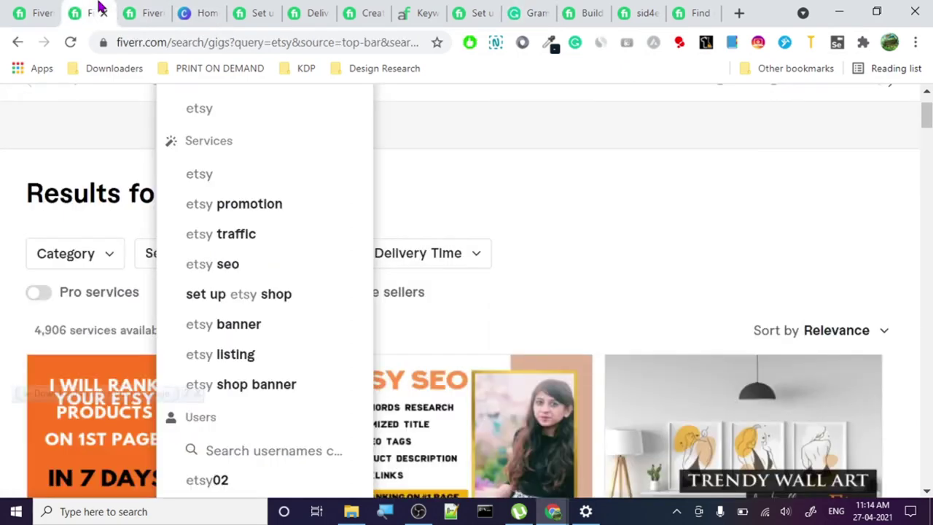
{"action": "left_click", "coordinate": [25, 9]}
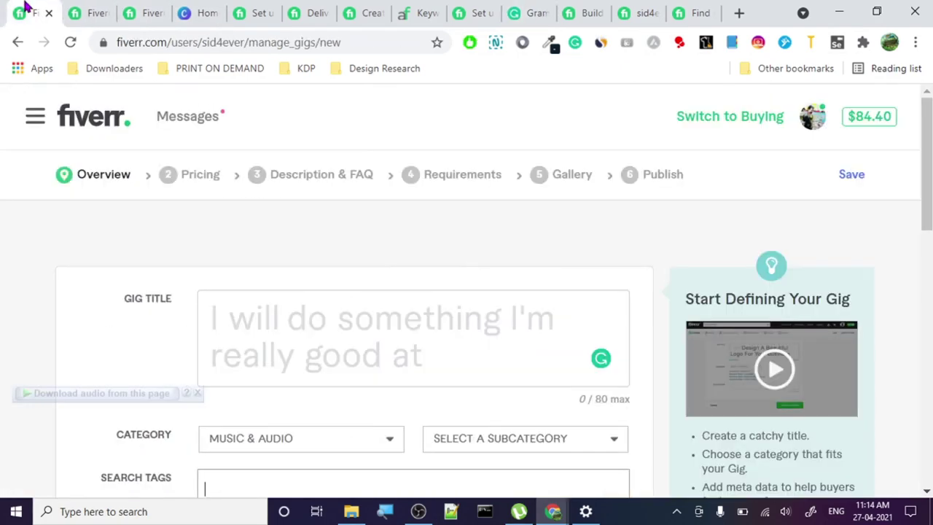
{"action": "left_click", "coordinate": [195, 12]}
{"action": "left_click", "coordinate": [262, 9]}
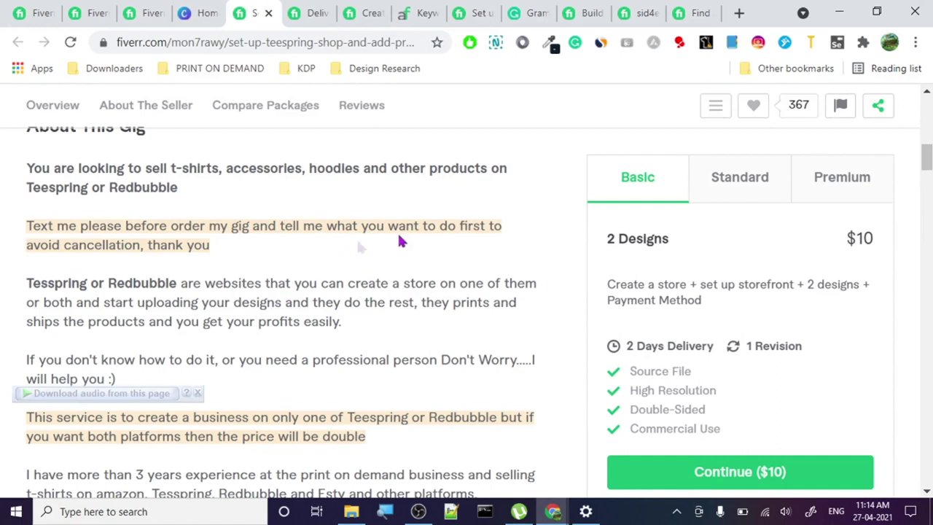
Step: Open an empty browser tab, return to the Fiverr "redbubble" results, and look over the suggested searches and first row of gigs
{"action": "left_click", "coordinate": [738, 13]}
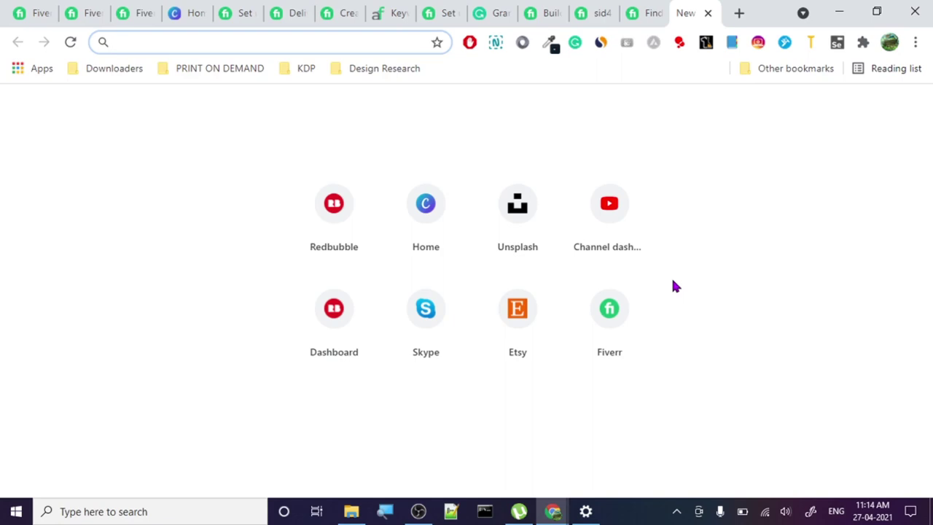
{"action": "left_click", "coordinate": [122, 13]}
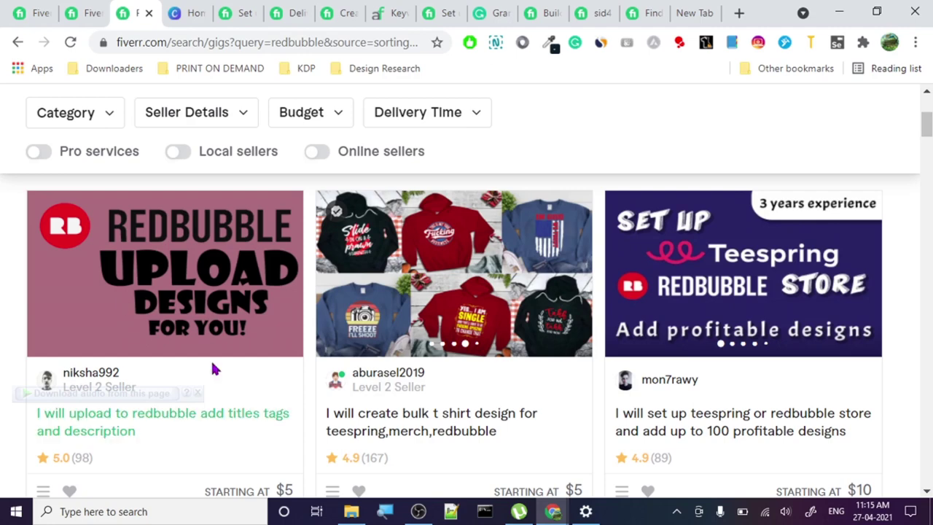
{"action": "scroll", "coordinate": [343, 380], "scroll_direction": "up", "scroll_amount": 3}
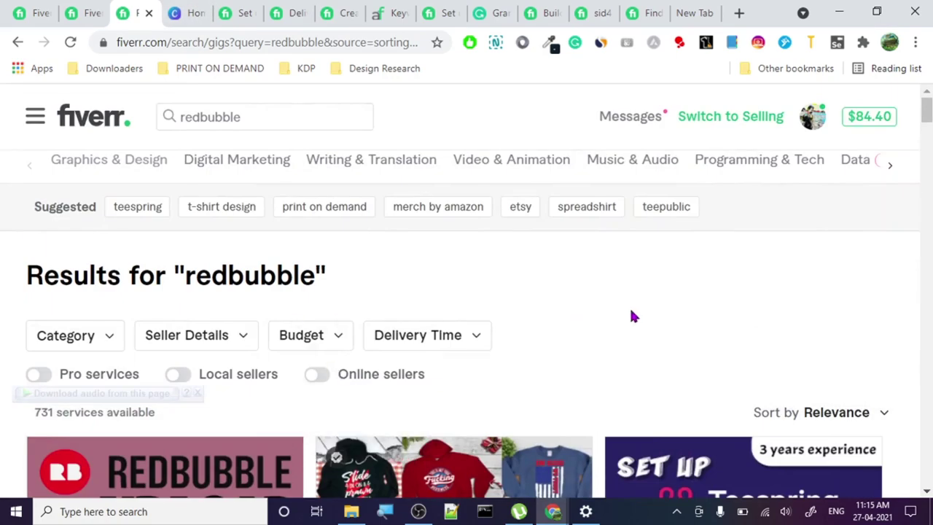
{"action": "scroll", "coordinate": [632, 314], "scroll_direction": "down", "scroll_amount": 3}
{"action": "scroll", "coordinate": [734, 252], "scroll_direction": "up", "scroll_amount": 3}
{"action": "double_click", "coordinate": [38, 207]}
{"action": "left_click", "coordinate": [175, 240]}
{"action": "scroll", "coordinate": [219, 262], "scroll_direction": "down", "scroll_amount": 5}
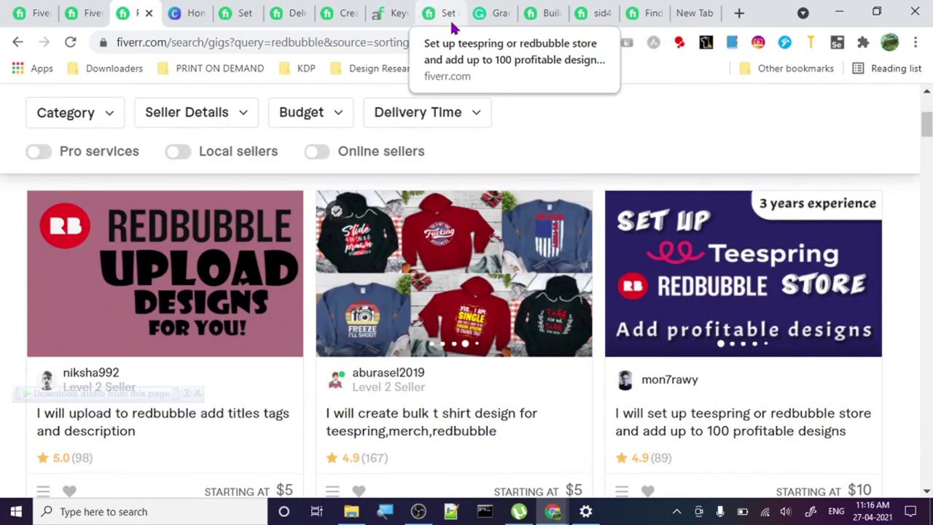
Step: Reopen the Grammarly document and reread the notes from niche selection down to the ranking factors and reviews
{"action": "left_click", "coordinate": [500, 15]}
{"action": "scroll", "coordinate": [104, 252], "scroll_direction": "up", "scroll_amount": 2}
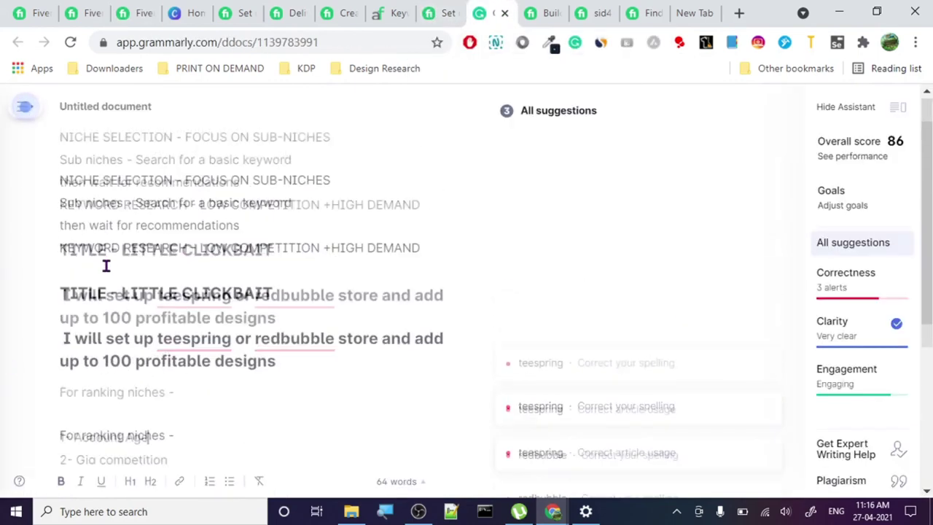
{"action": "scroll", "coordinate": [102, 256], "scroll_direction": "down", "scroll_amount": 4}
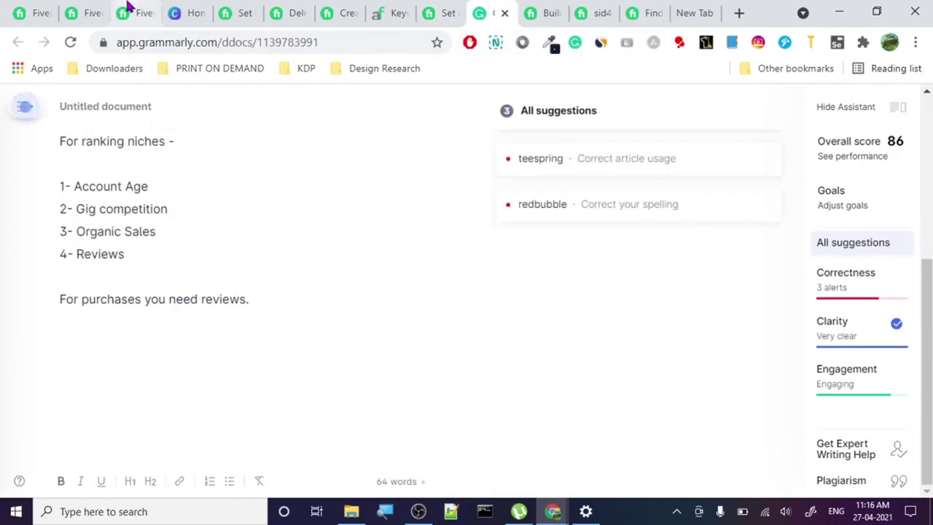
Step: Switch back to the Fiverr "redbubble" results and review the page between its heading and the top gigs
{"action": "left_click", "coordinate": [128, 10]}
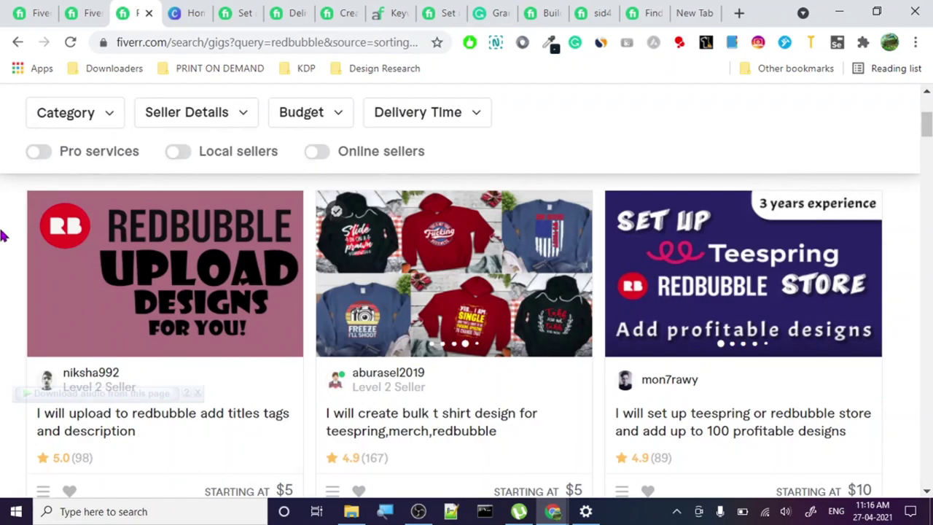
{"action": "scroll", "coordinate": [131, 380], "scroll_direction": "up", "scroll_amount": 3}
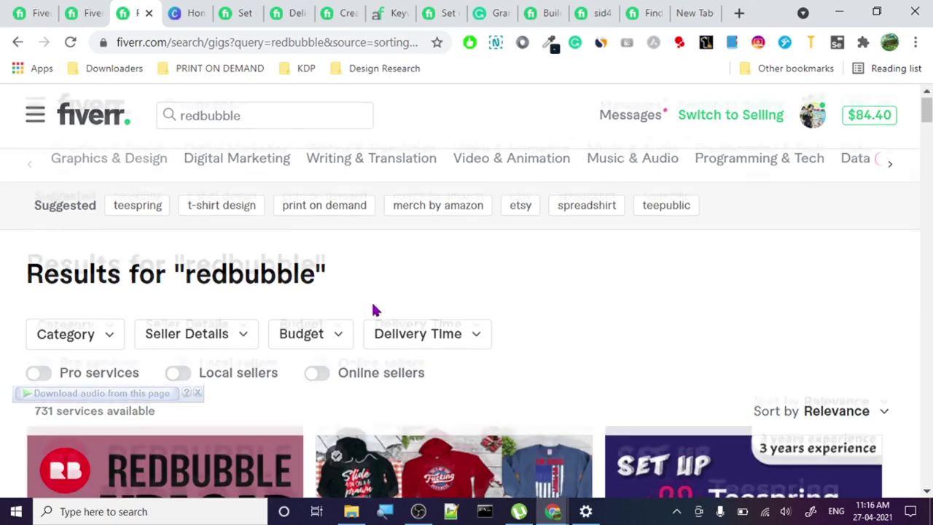
{"action": "scroll", "coordinate": [373, 308], "scroll_direction": "down", "scroll_amount": 3}
{"action": "scroll", "coordinate": [127, 158], "scroll_direction": "up", "scroll_amount": 3}
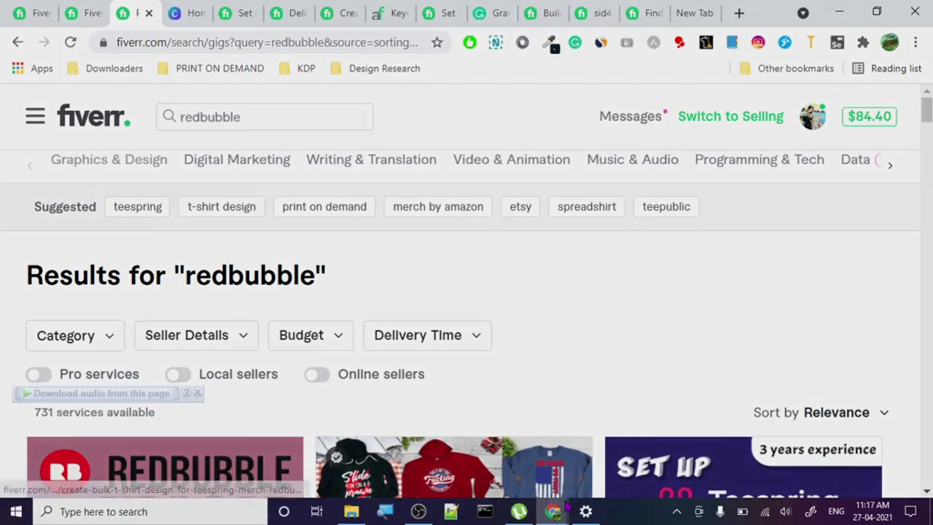
Step: Switch to OBS, stop the screen recording, and confirm the stop
{"action": "left_click", "coordinate": [418, 511]}
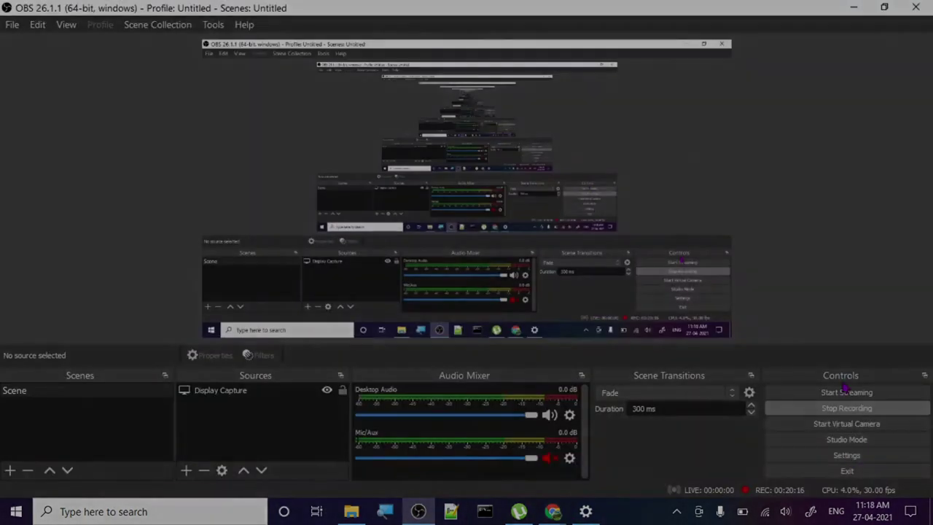
{"action": "left_click", "coordinate": [847, 408]}
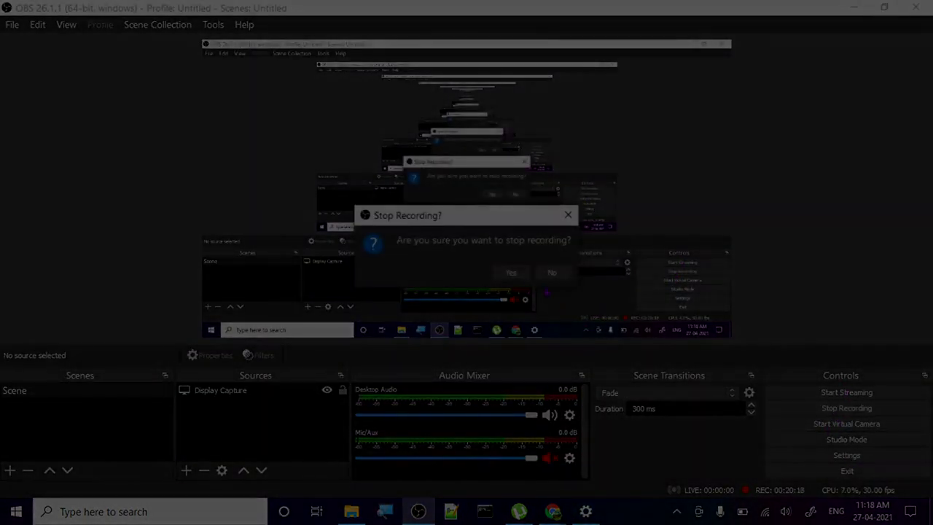
{"action": "key", "text": "Return"}
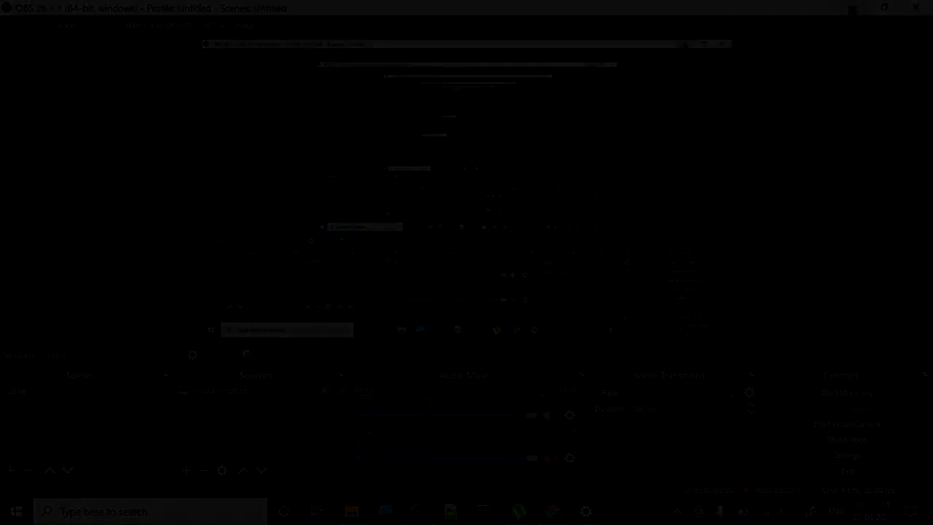